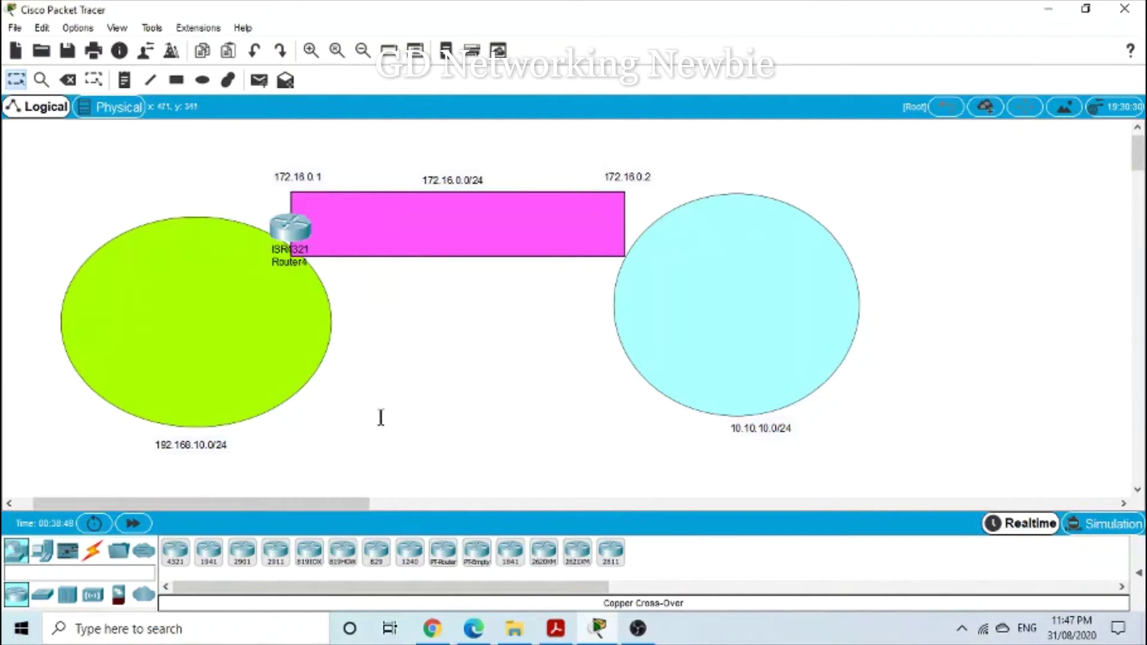
- Place a 4321 router at the 172.16.0.2 end, and a PC and a 2960-24TT switch in each of the green and blue network circles
left_click(186, 567)
left_click(625, 228)
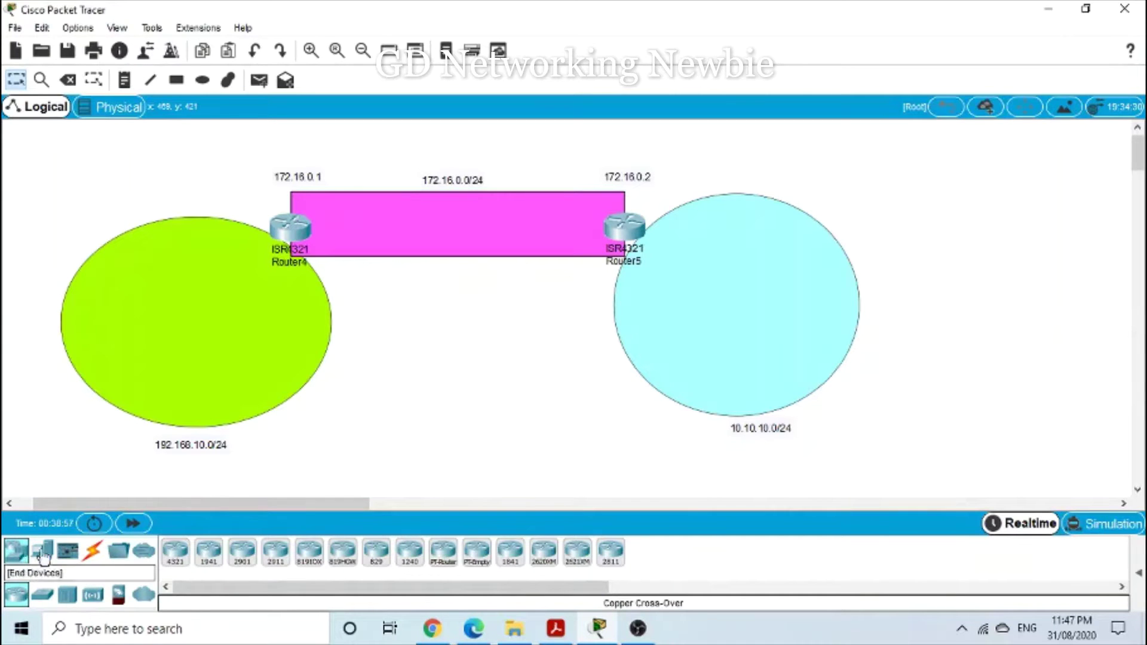
left_click_drag(70, 550, 808, 380)
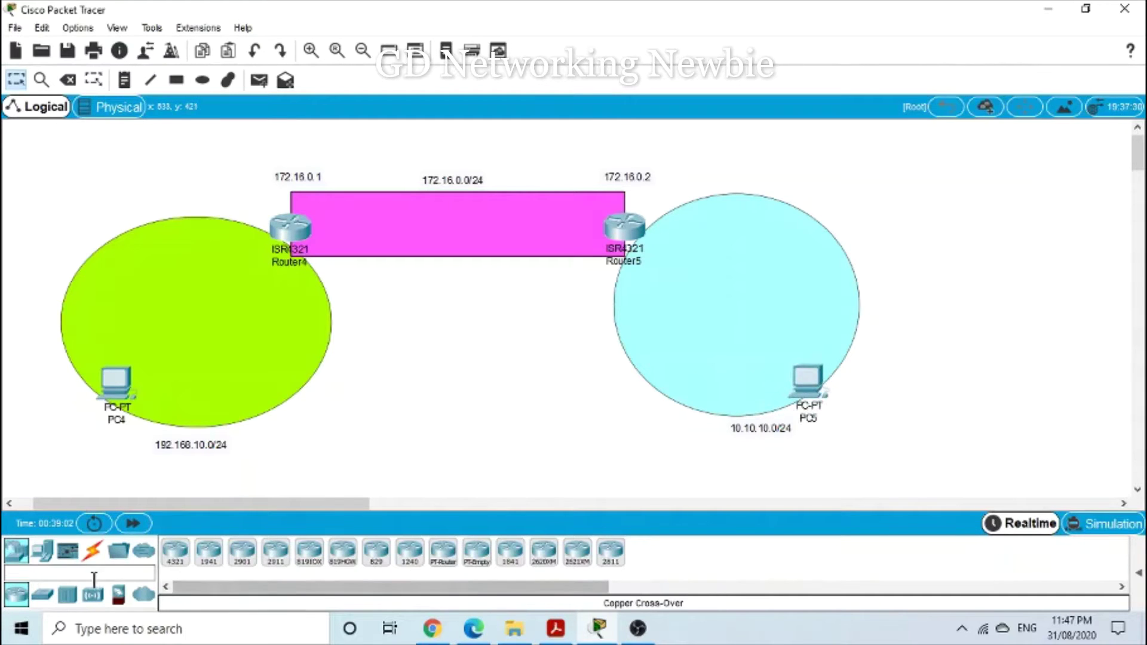
left_click_drag(40, 605, 137, 282)
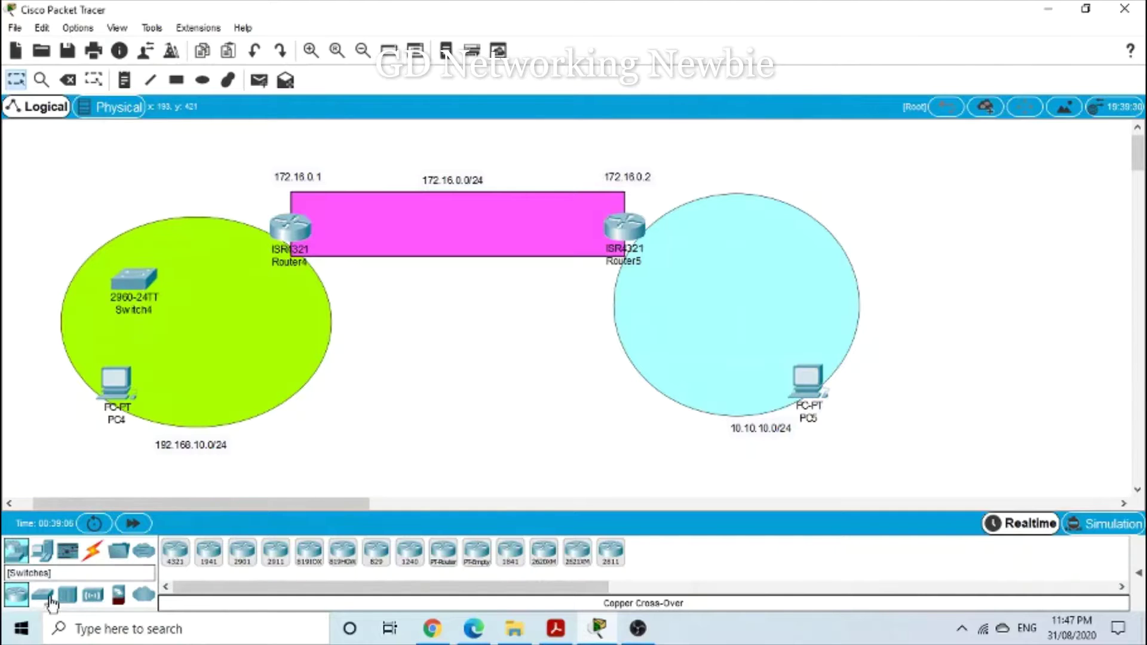
left_click_drag(43, 595, 772, 285)
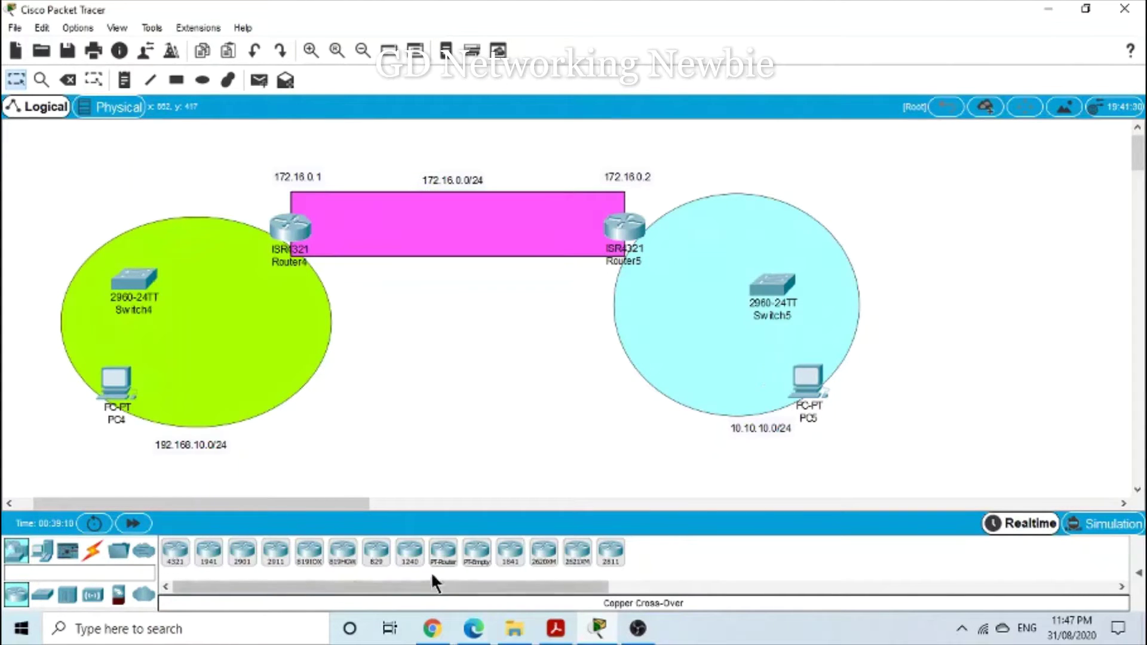
- Connect PC4's FastEthernet0 to Switch4's FastEthernet0/1 with a copper straight-through cable
left_click(92, 550)
left_click(242, 552)
left_click(114, 385)
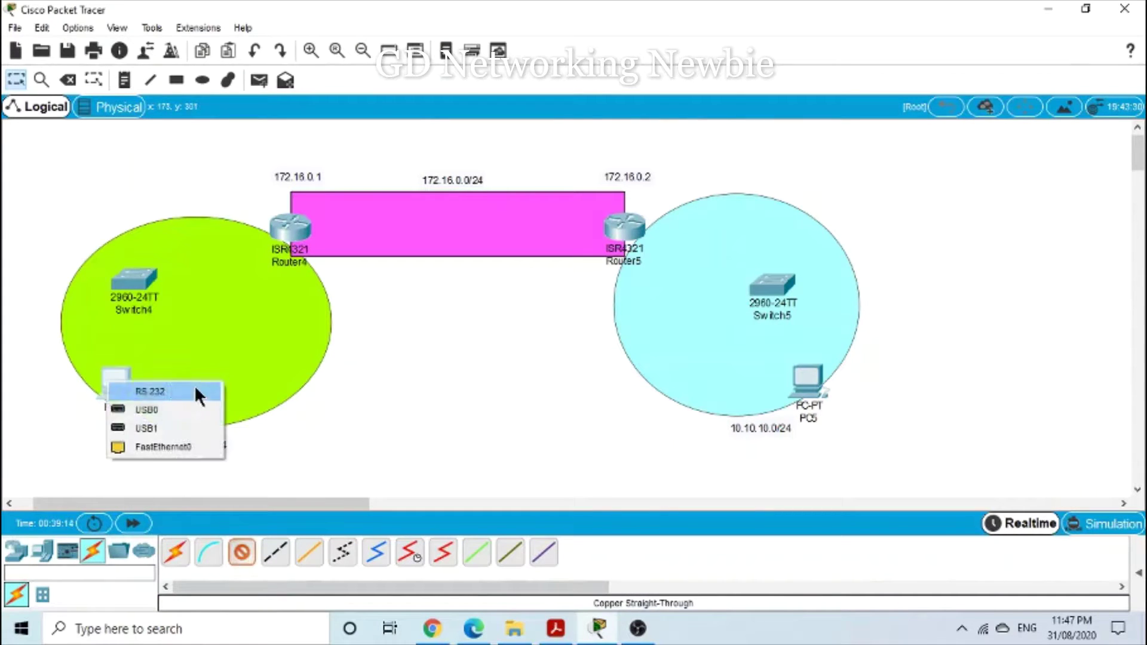
left_click(185, 447)
left_click(128, 277)
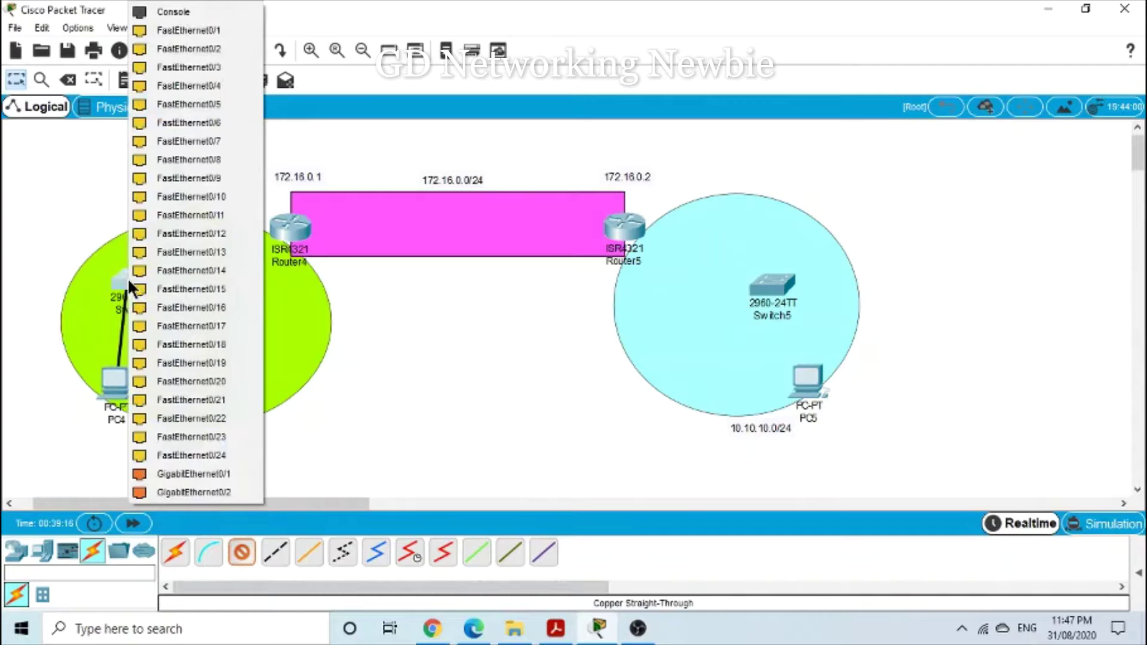
left_click(201, 30)
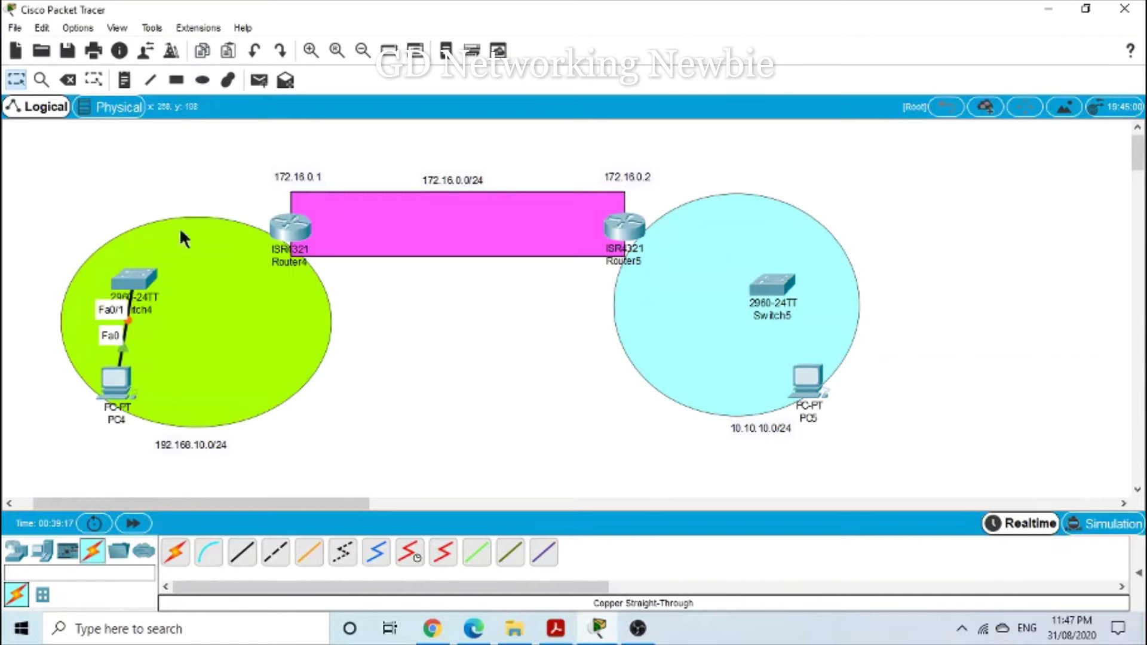
- Connect Switch4's GigabitEthernet0/1 to Router4's GigabitEthernet0/0/1 with a copper straight-through cable
left_click(242, 552)
left_click(141, 276)
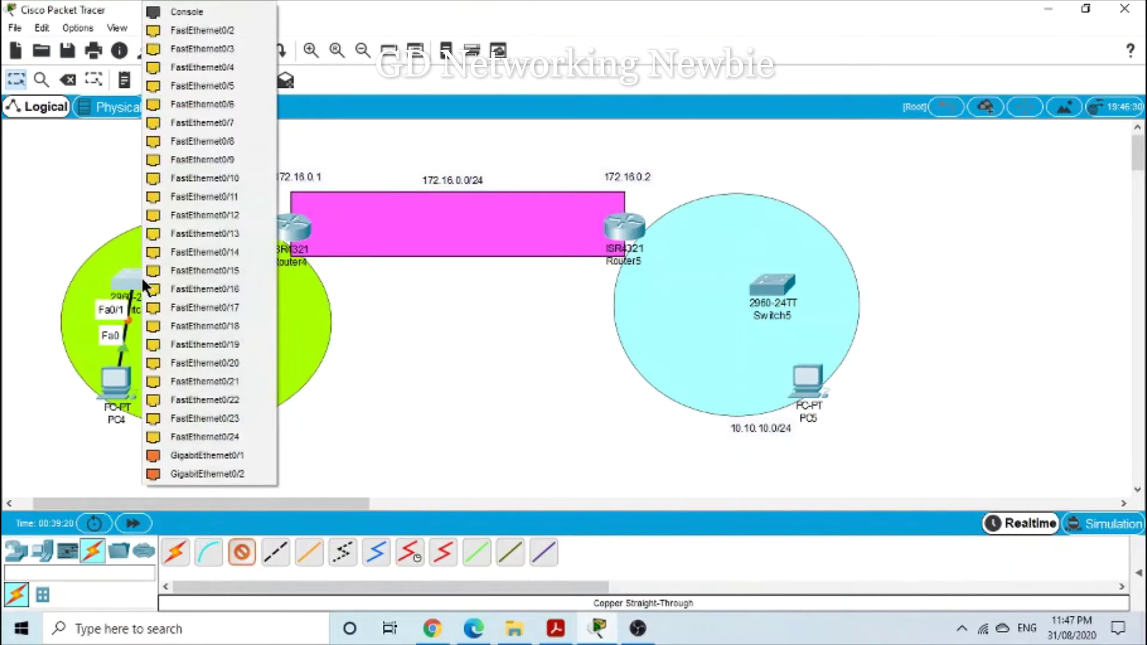
left_click(209, 451)
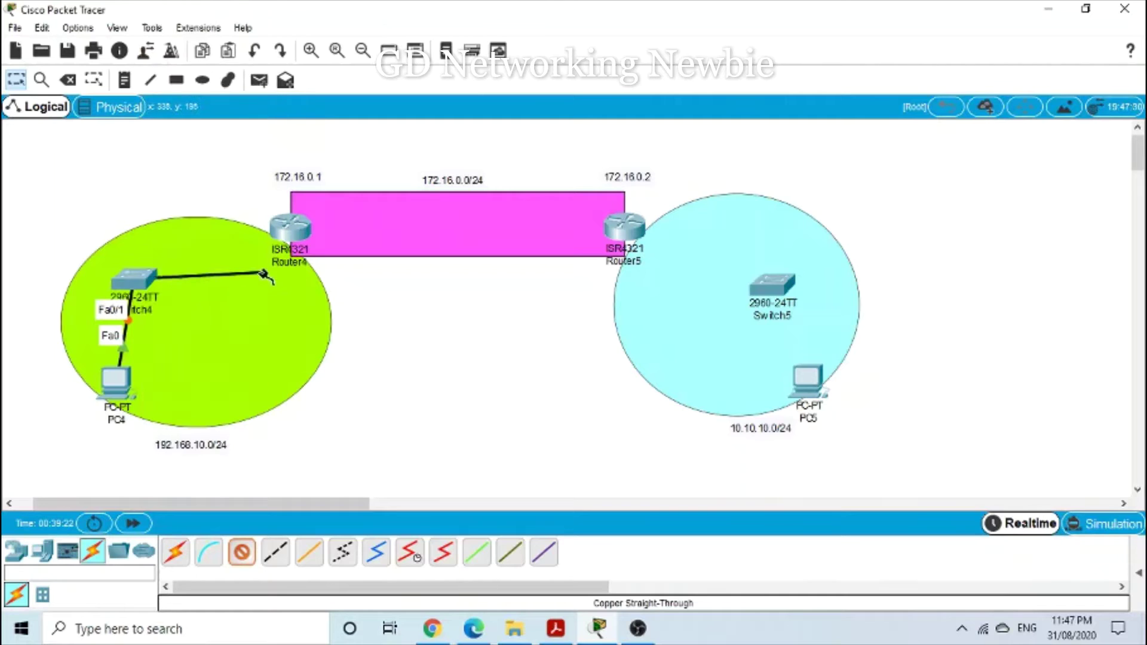
left_click(279, 235)
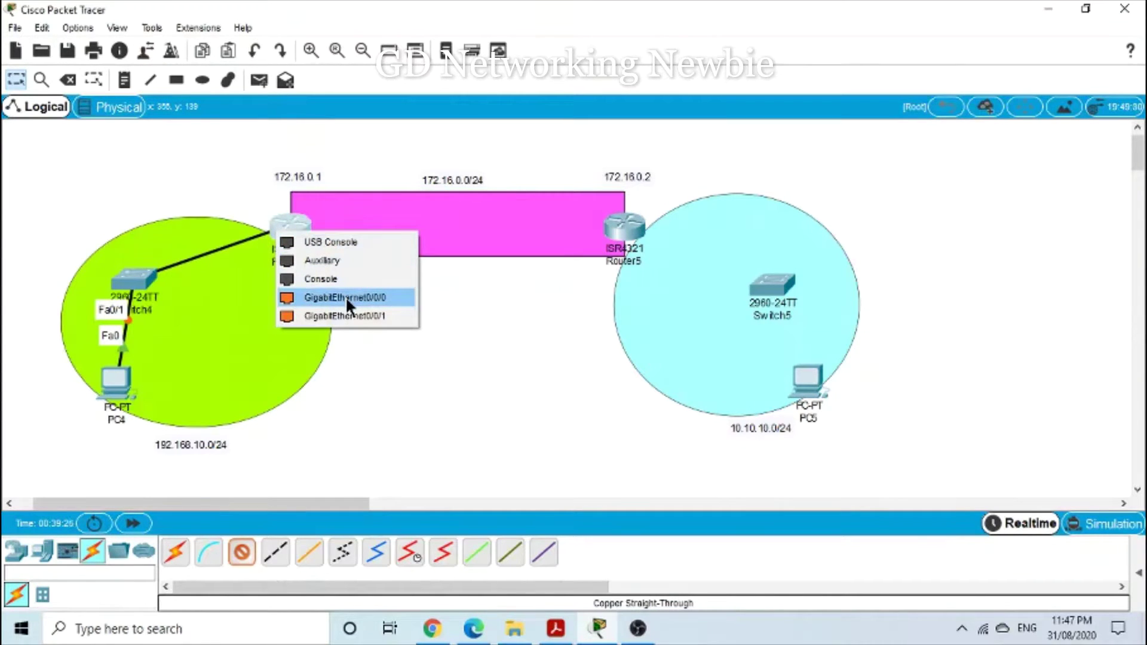
left_click(346, 315)
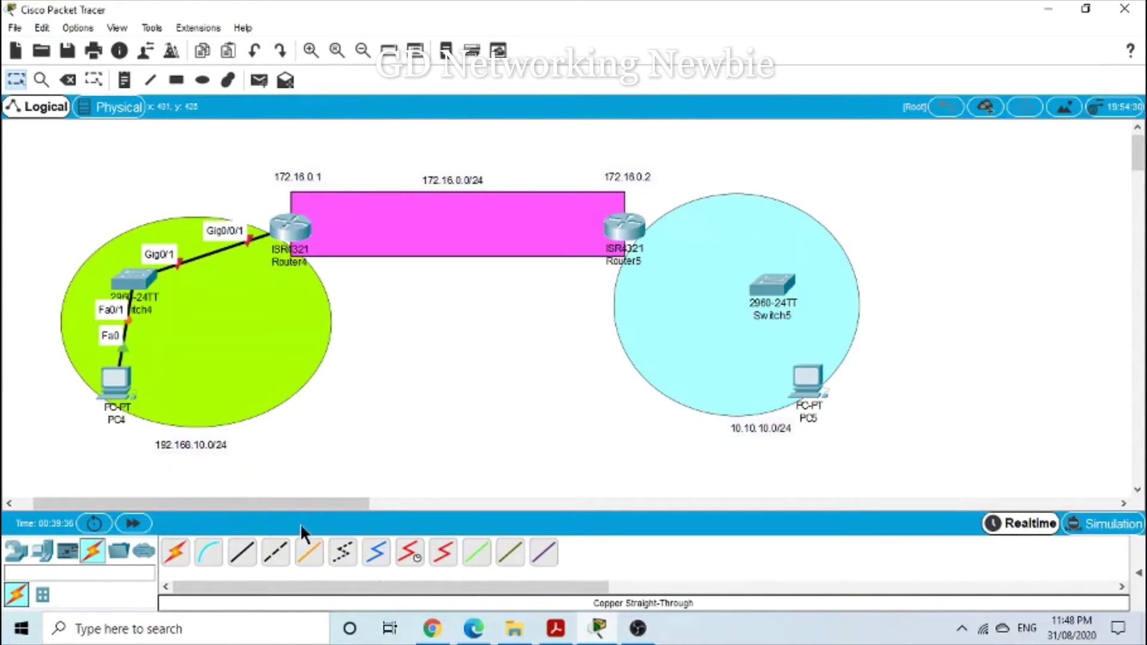
- Connect PC5's FastEthernet0 to Switch5's FastEthernet0/1 with a copper straight-through cable
left_click(242, 552)
left_click(808, 382)
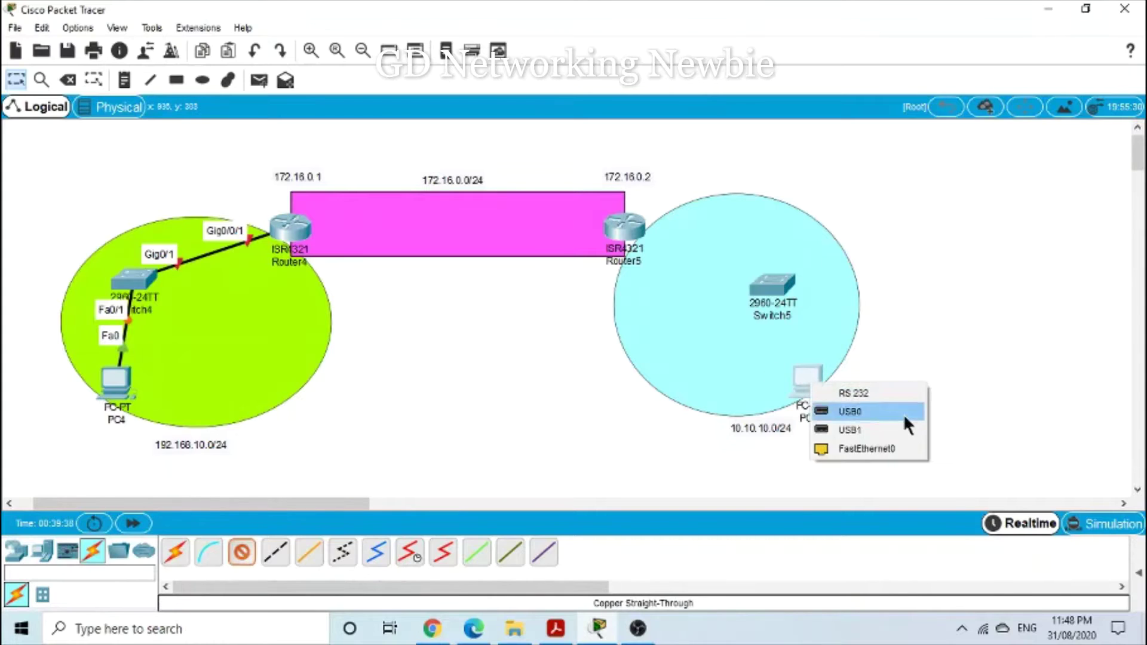
left_click(905, 447)
left_click(779, 285)
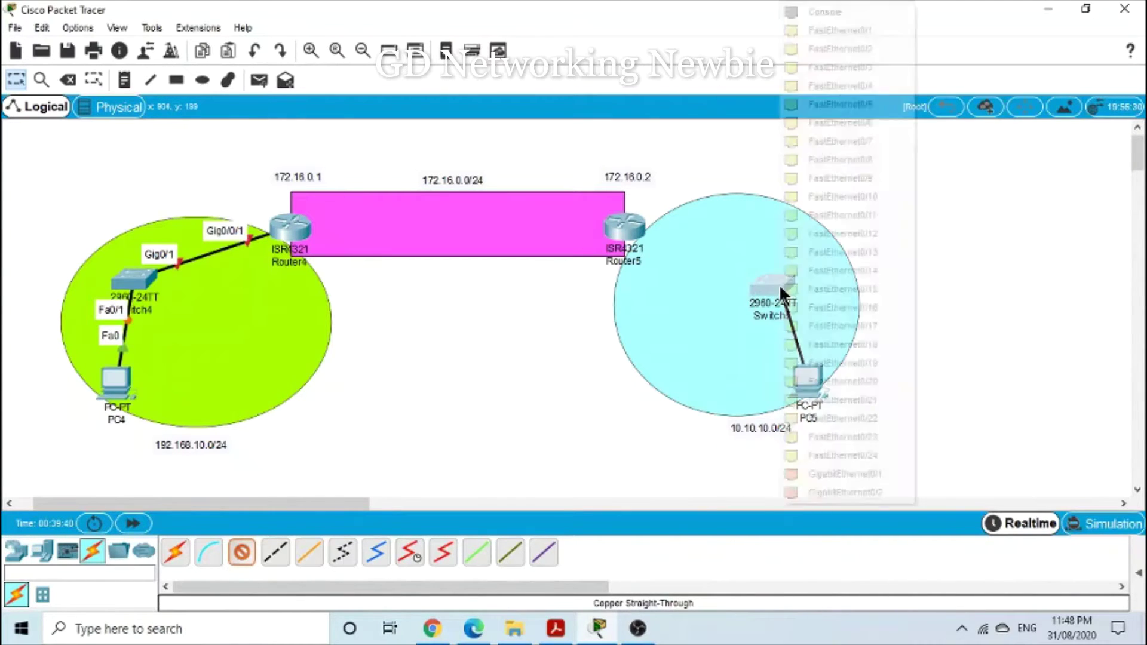
left_click(865, 30)
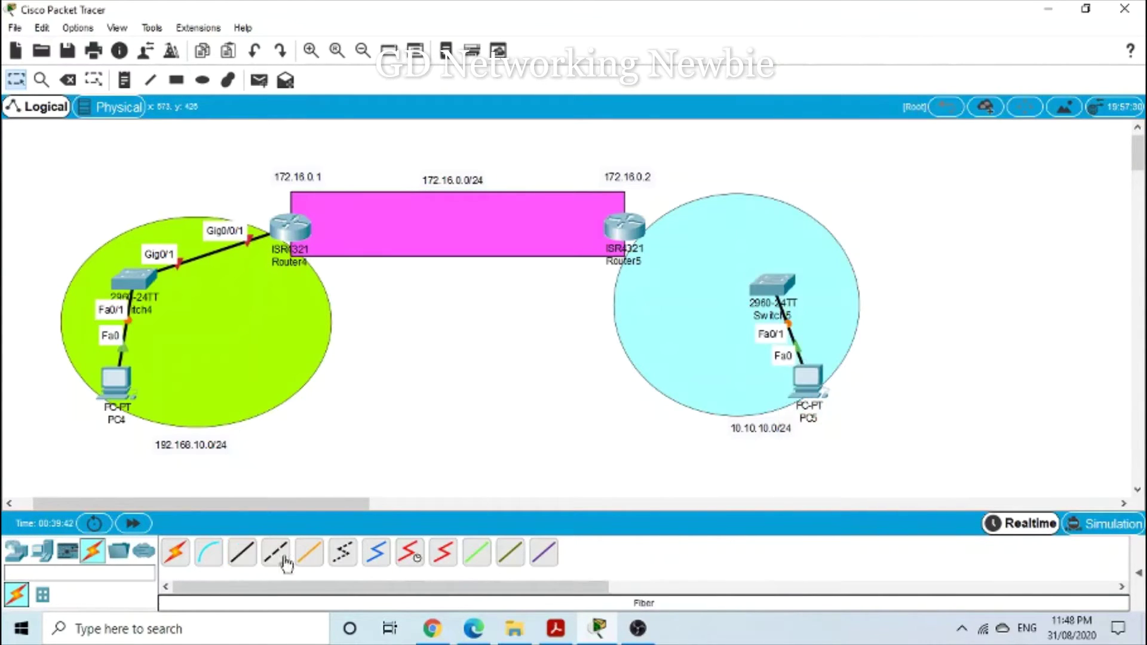
- Connect Switch5's GigabitEthernet0/1 to Router5's GigabitEthernet0/0/1 with a copper straight-through cable
left_click(242, 552)
left_click(780, 291)
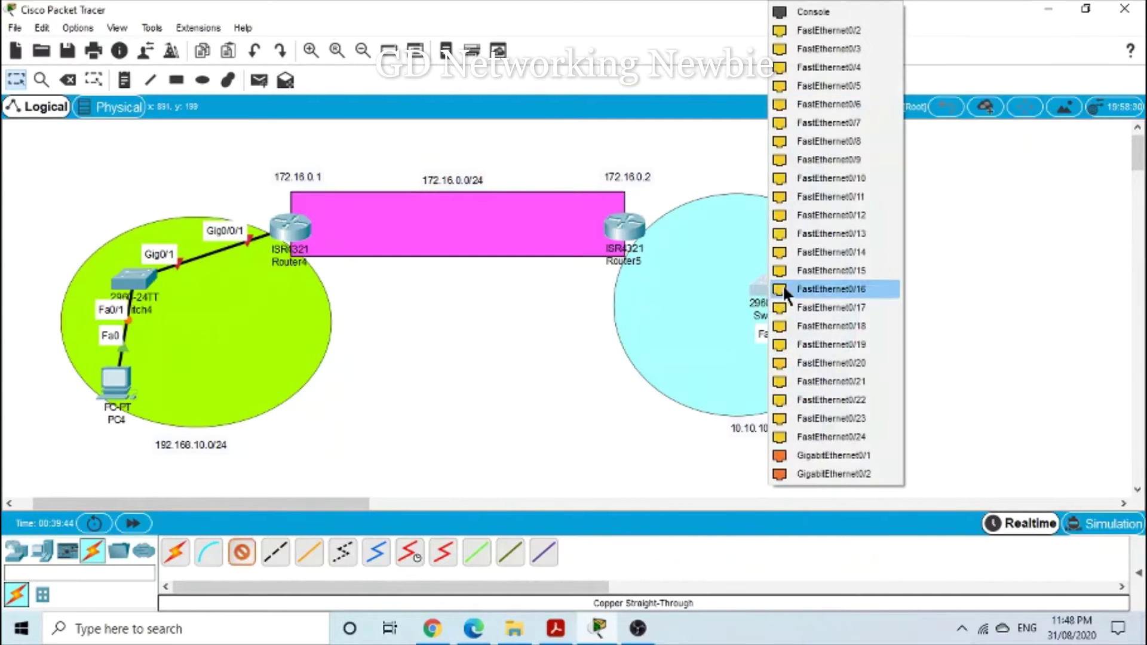
left_click(866, 454)
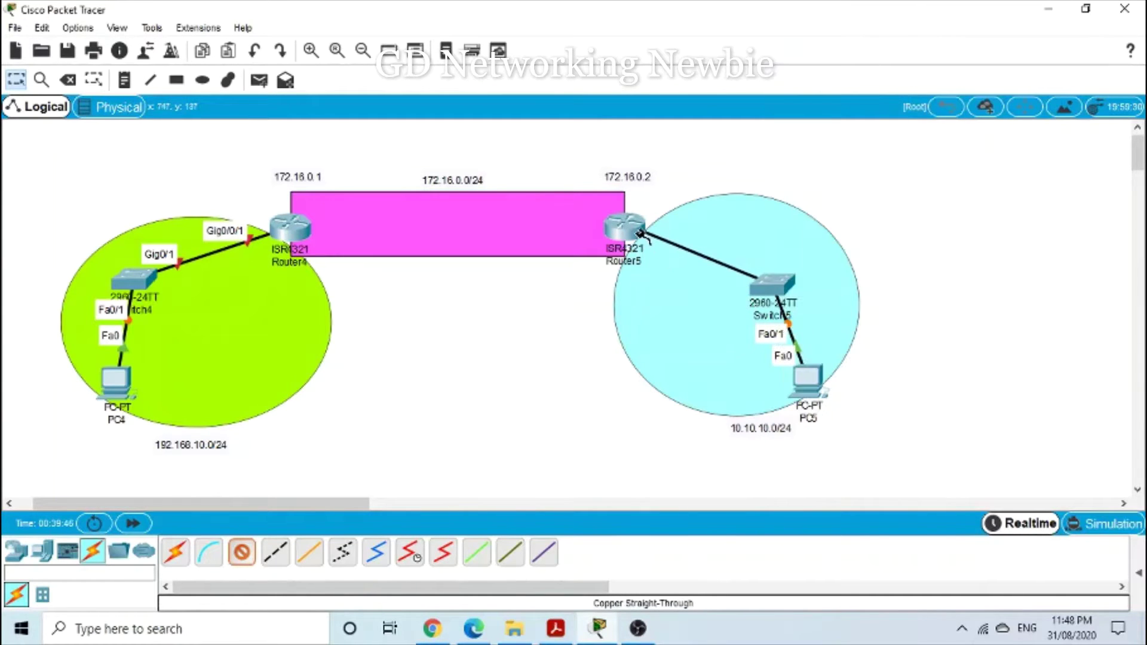
left_click(641, 235)
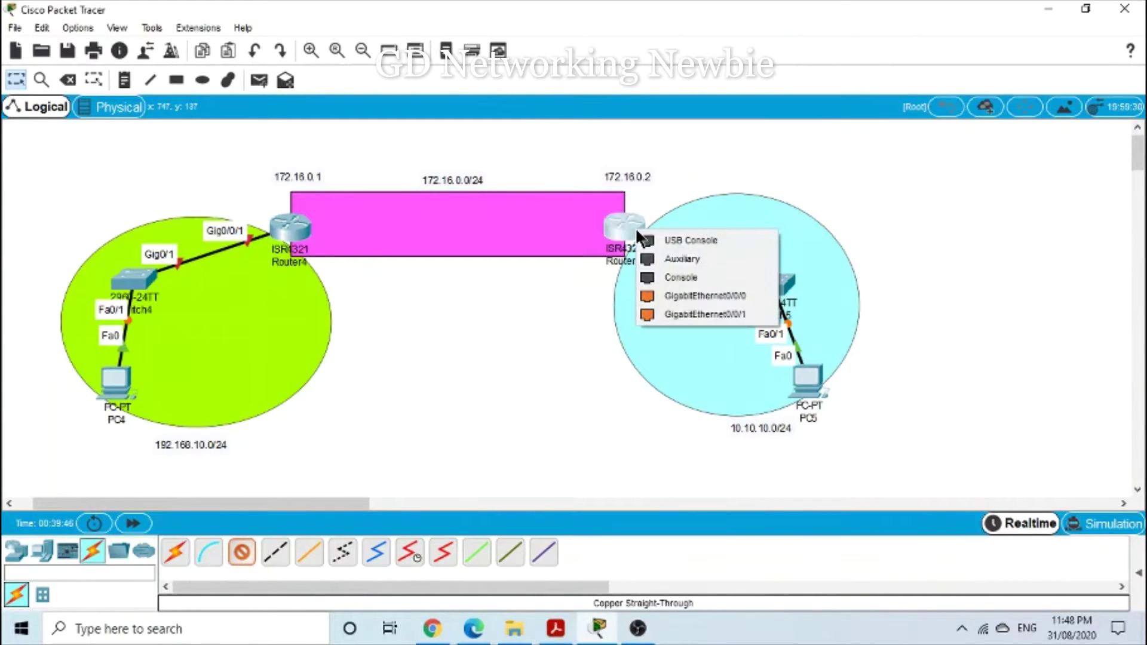
left_click(719, 316)
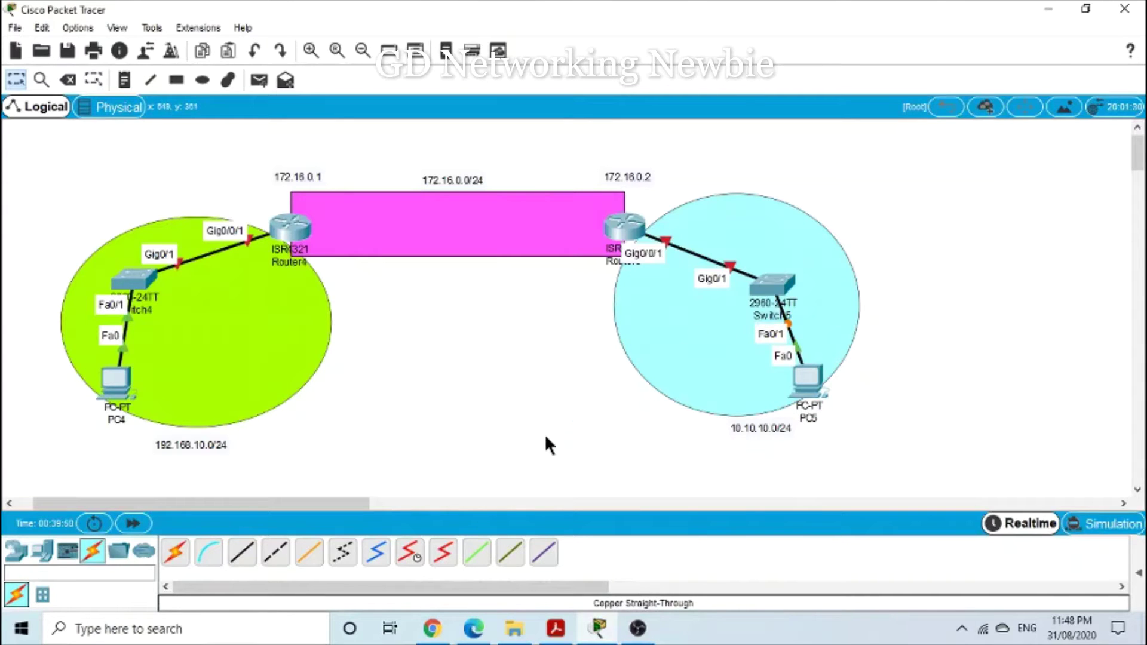
- Link Router4's GigabitEthernet0/0/0 to Router5's GigabitEthernet0/0/0 with a copper cross-over cable
left_click(277, 555)
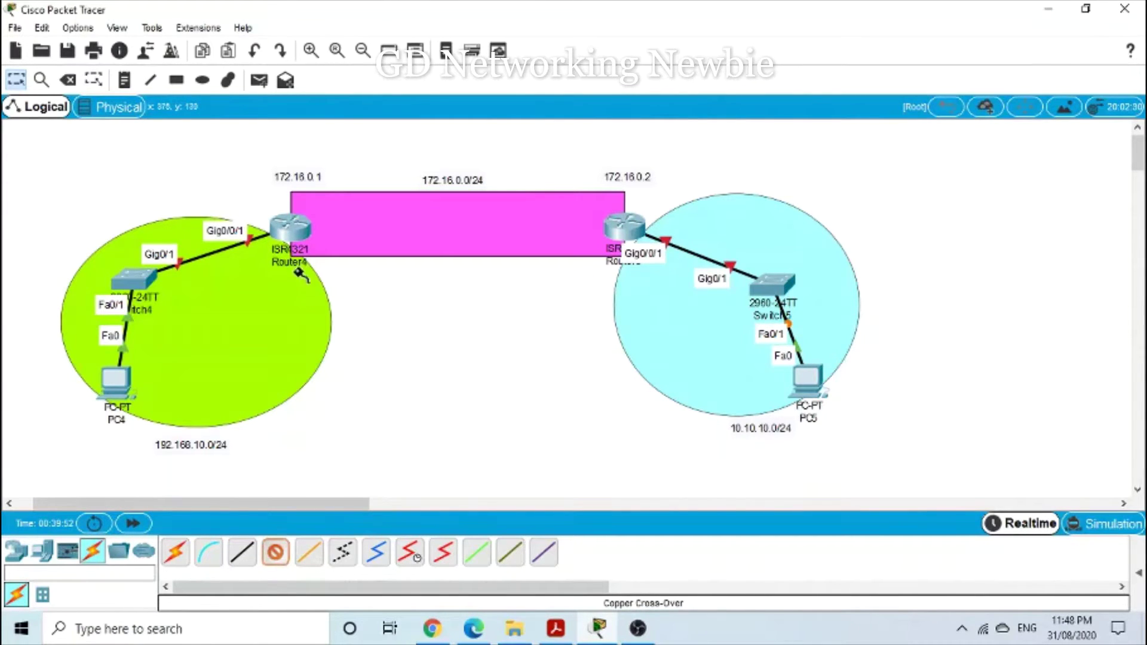
left_click(299, 224)
left_click(396, 290)
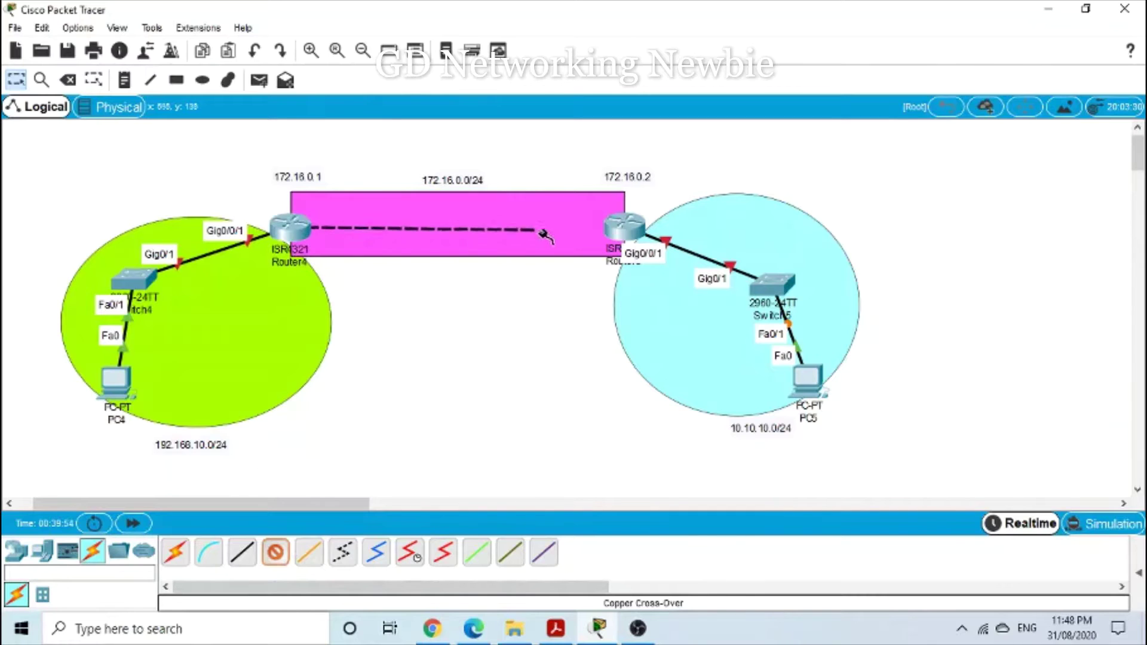
left_click(615, 222)
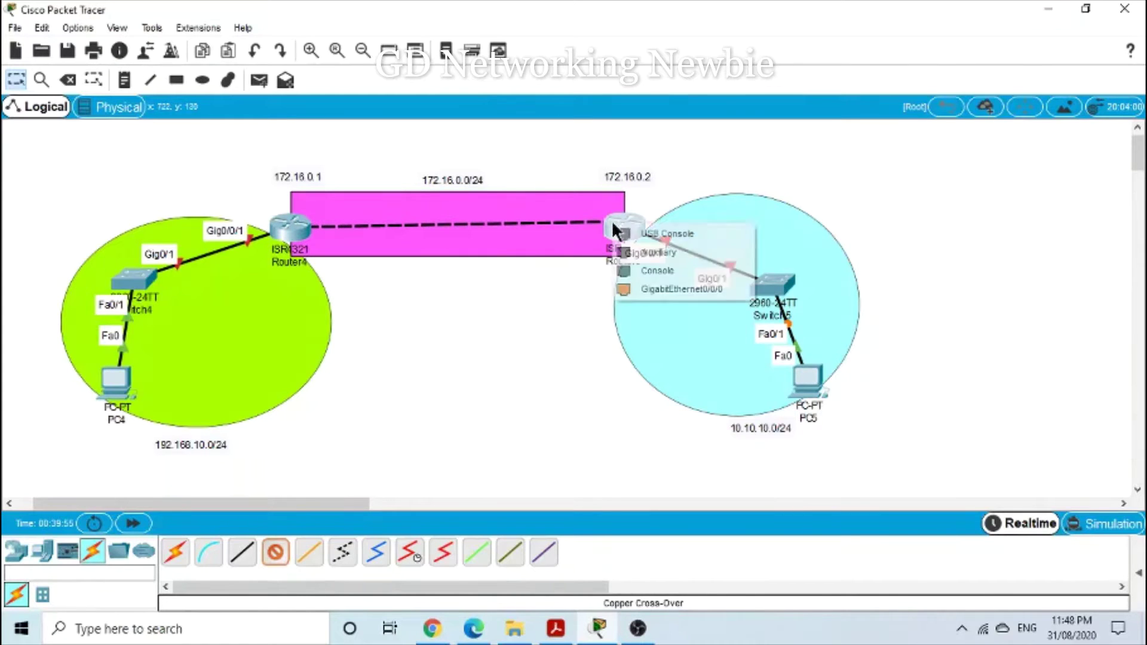
left_click(688, 289)
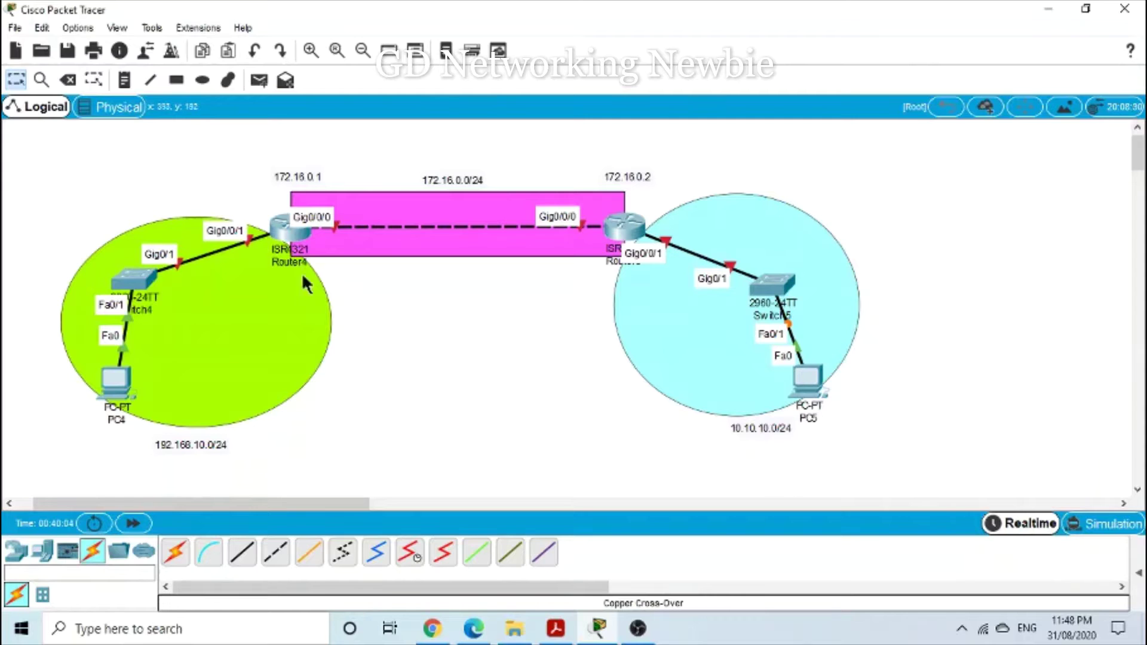
- Open Router4's command-line interface and decline the initial configuration dialog with n
left_click(286, 228)
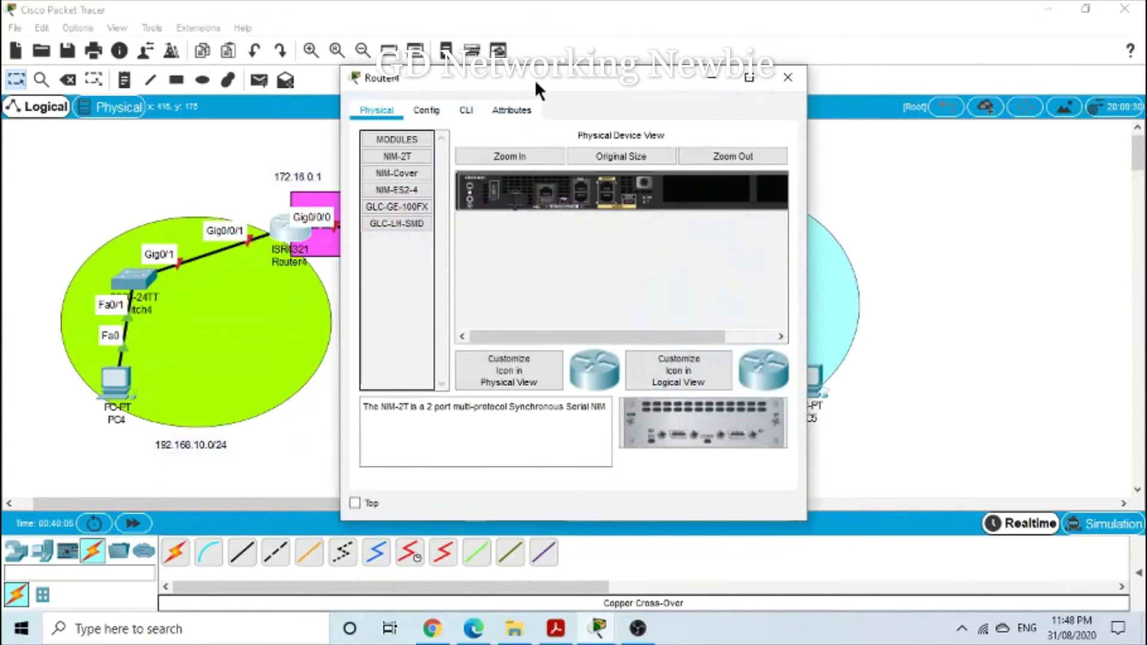
left_click_drag(534, 79, 700, 75)
left_click(634, 107)
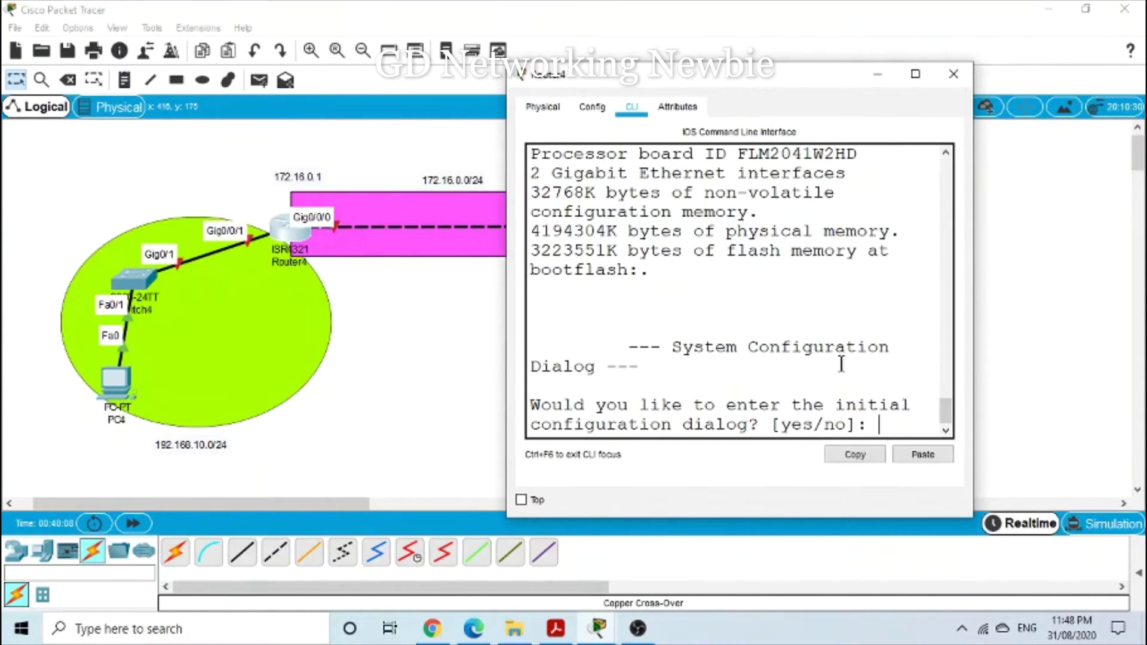
type("n")
key("Return")
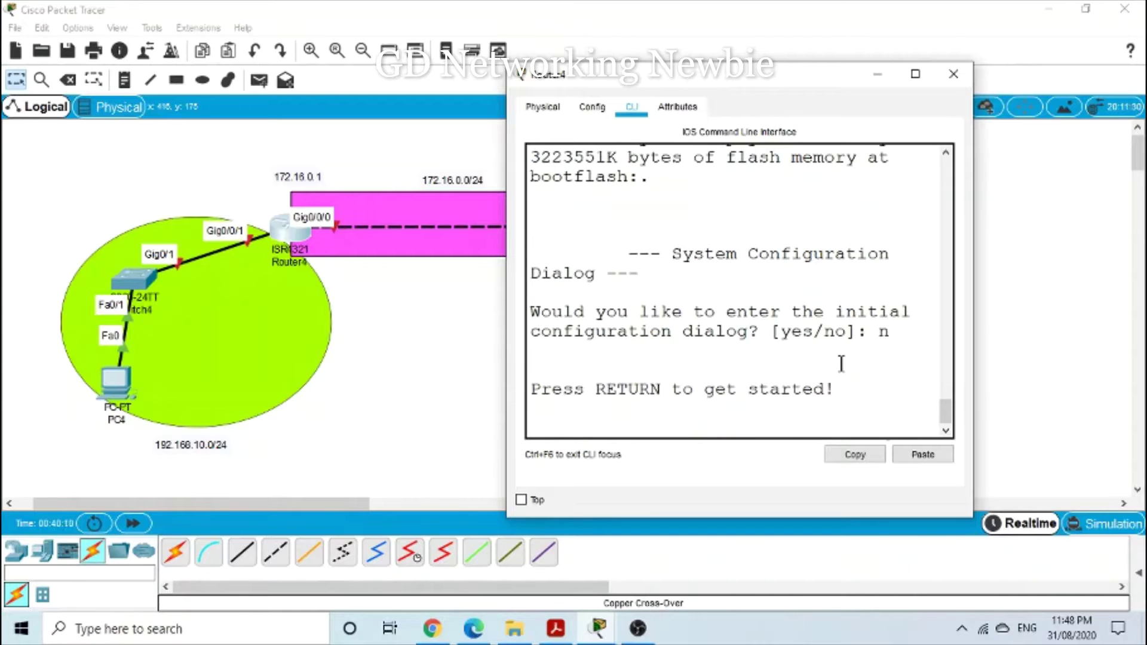
key("Return")
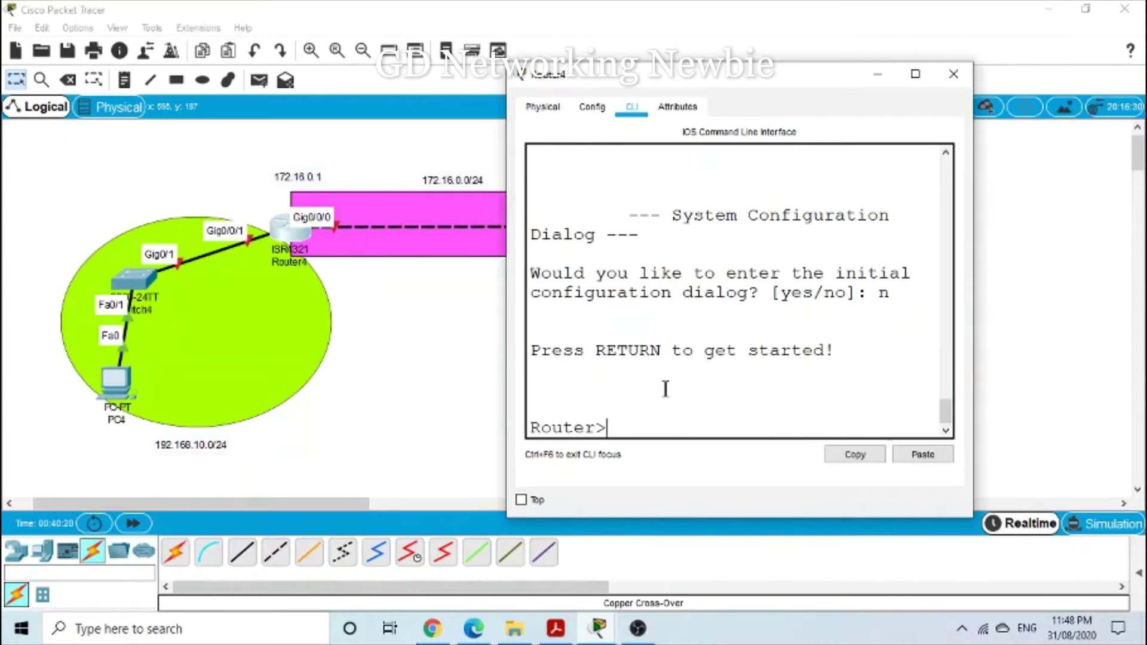
- Enter privileged mode on Router4 with en and examine its routing table using show ip route
type("n")
key("Return")
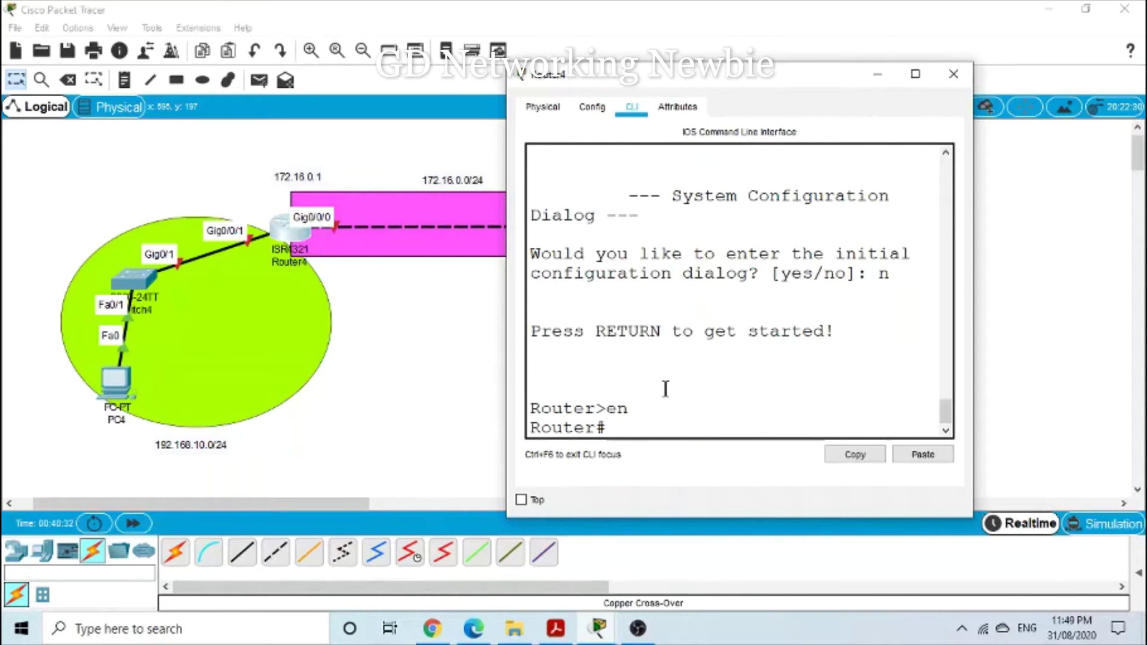
type("show")
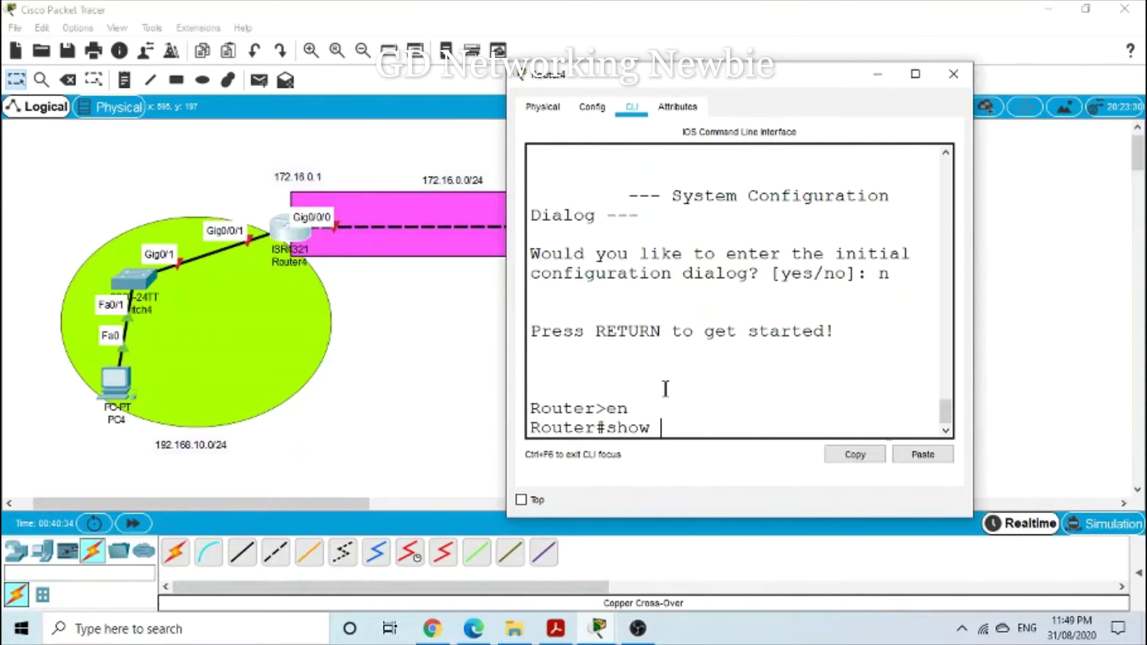
type(" ip route")
key("Return")
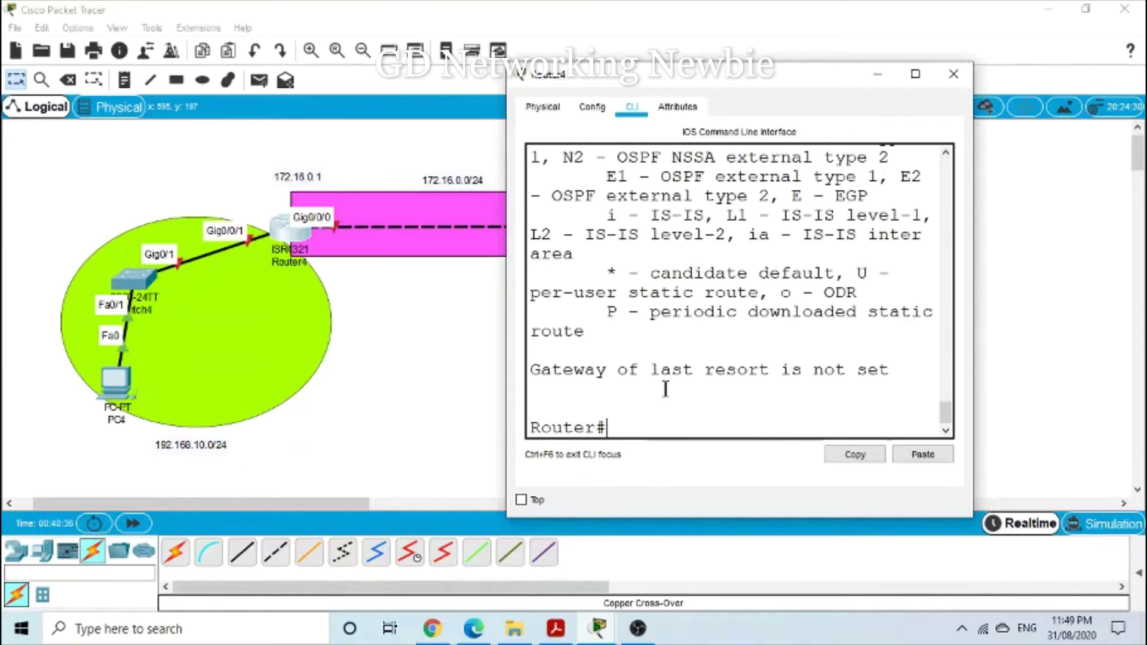
left_click(916, 74)
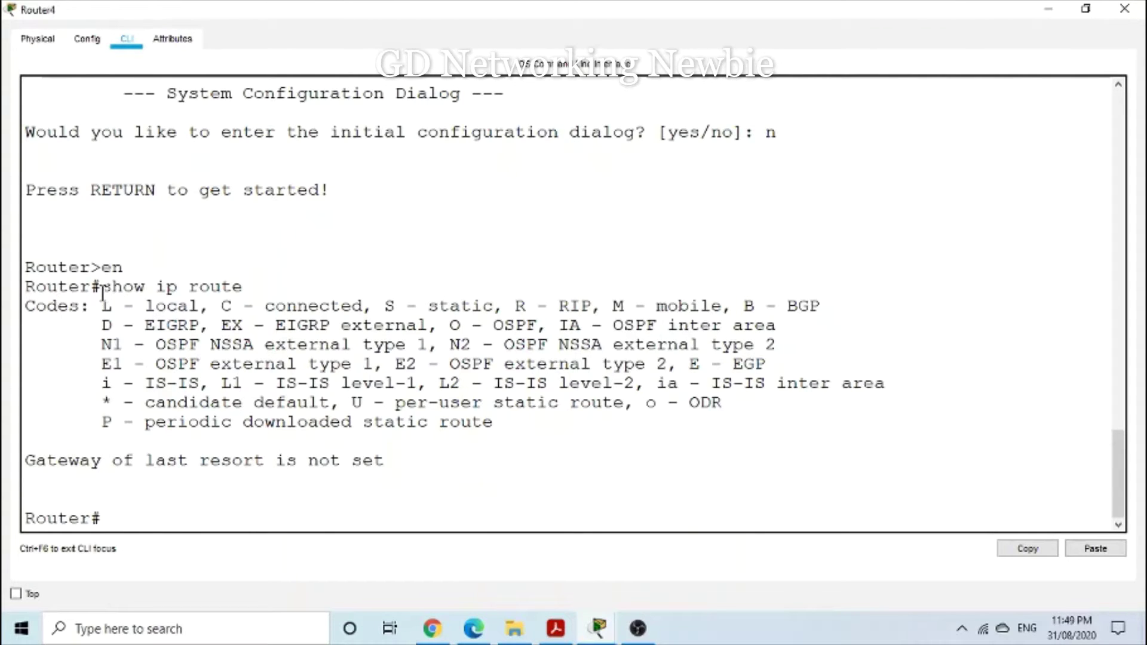
left_click_drag(102, 287, 242, 290)
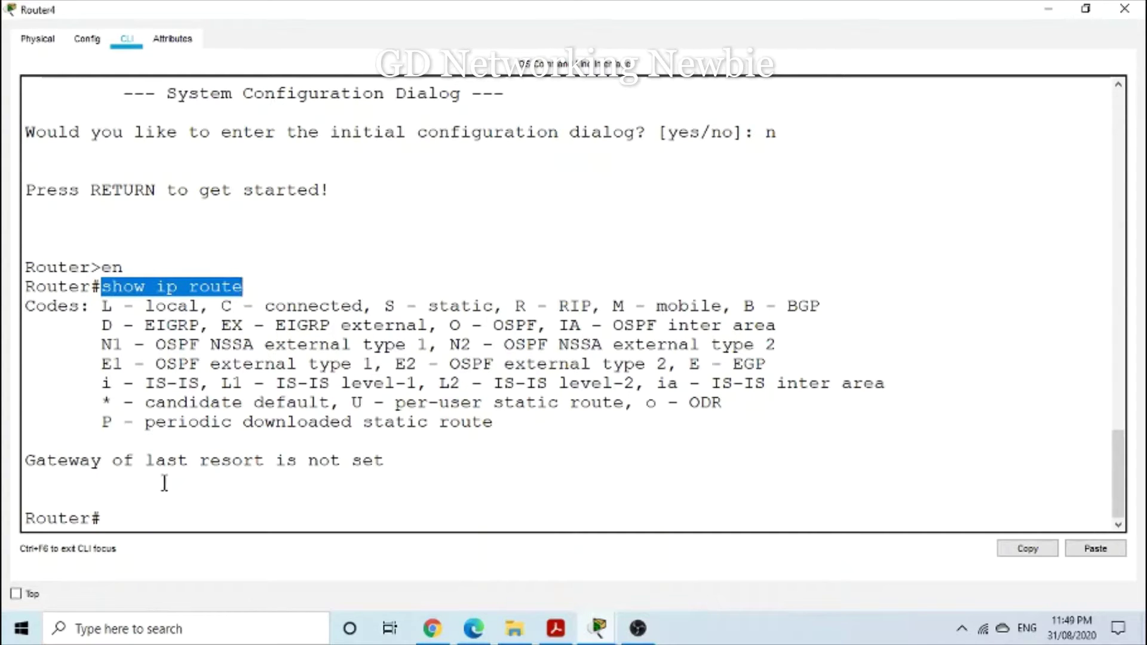
left_click(1050, 7)
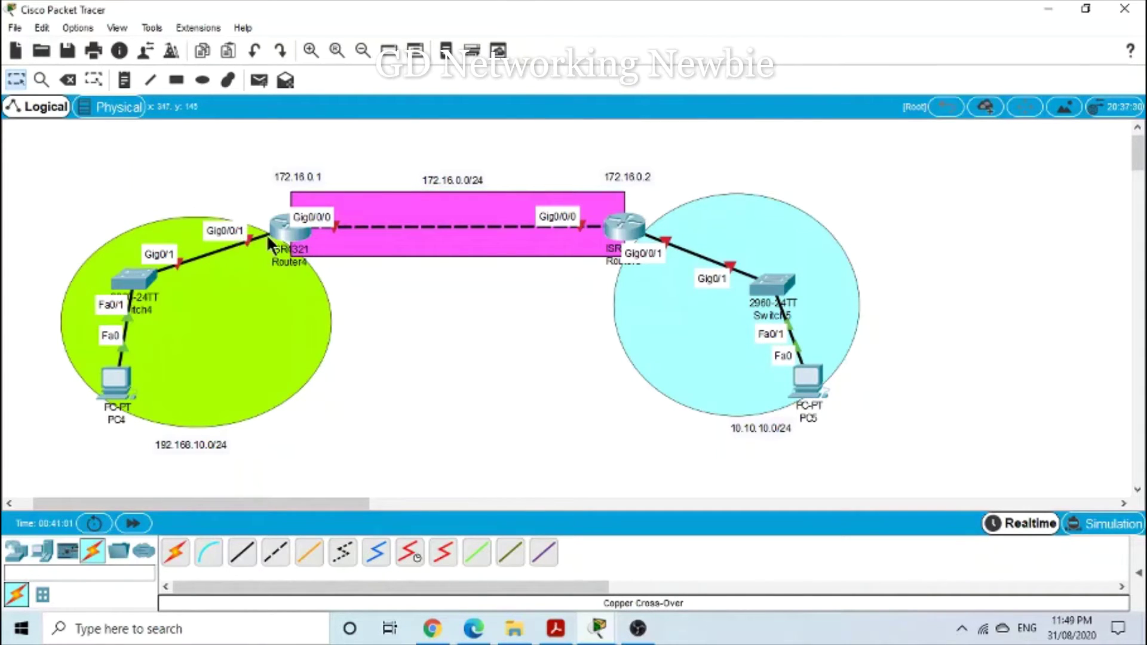
- Shift the 172.16.0.0/24 label slightly upward and the 10.10.10.0/24 label slightly closer to the blue circle
double_click(183, 444)
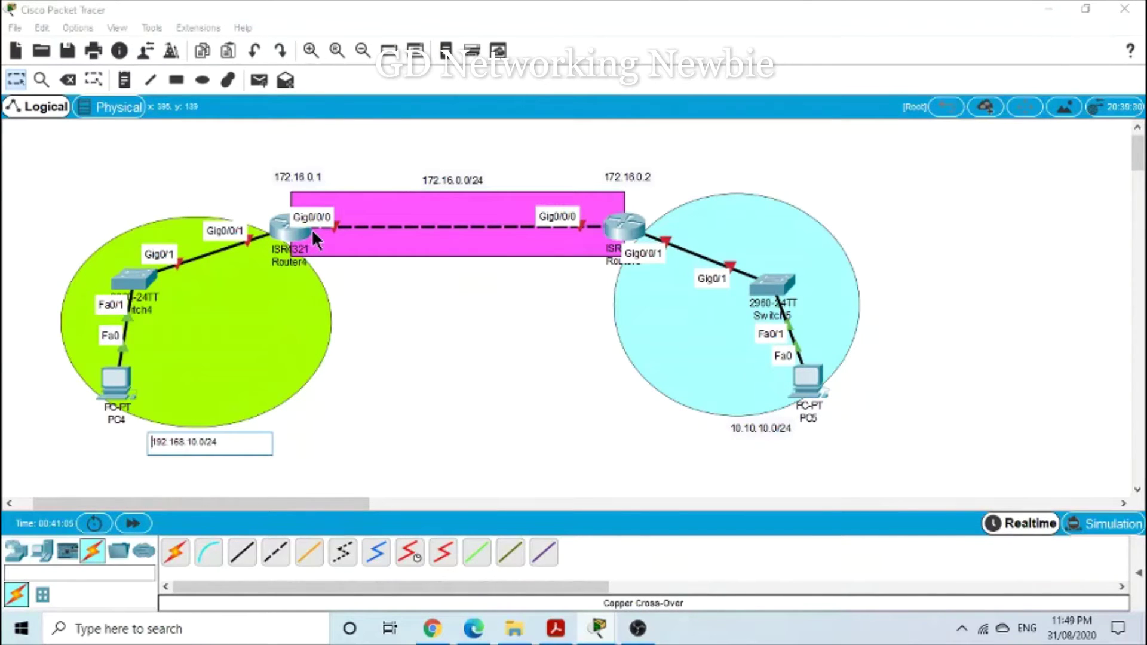
left_click_drag(452, 181, 452, 174)
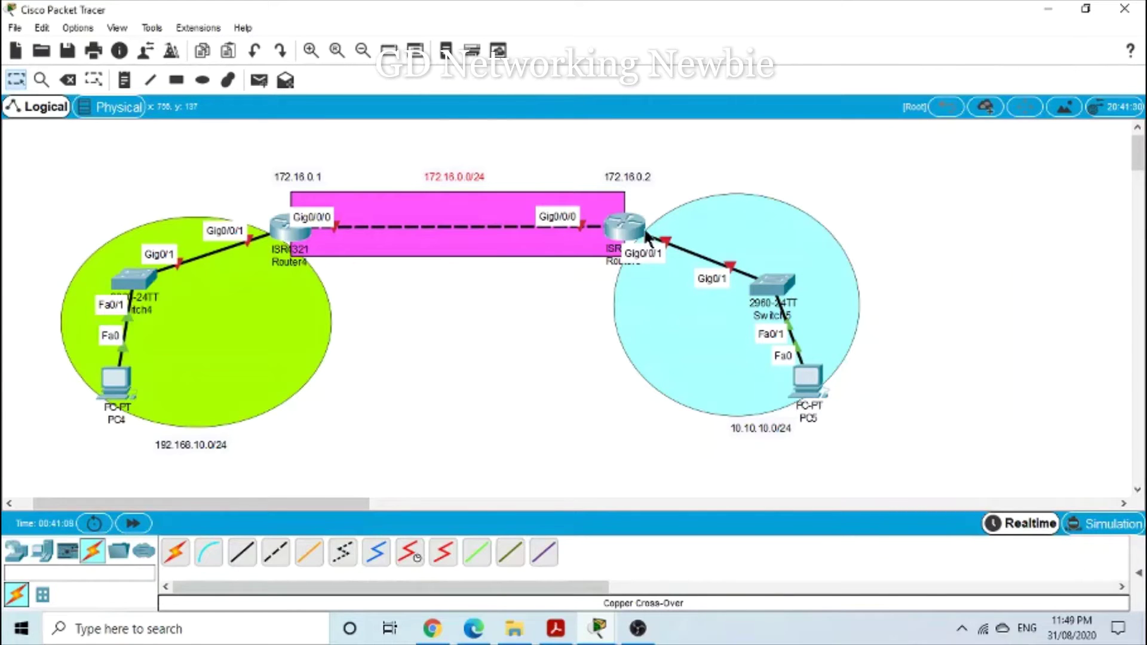
left_click_drag(780, 431, 775, 424)
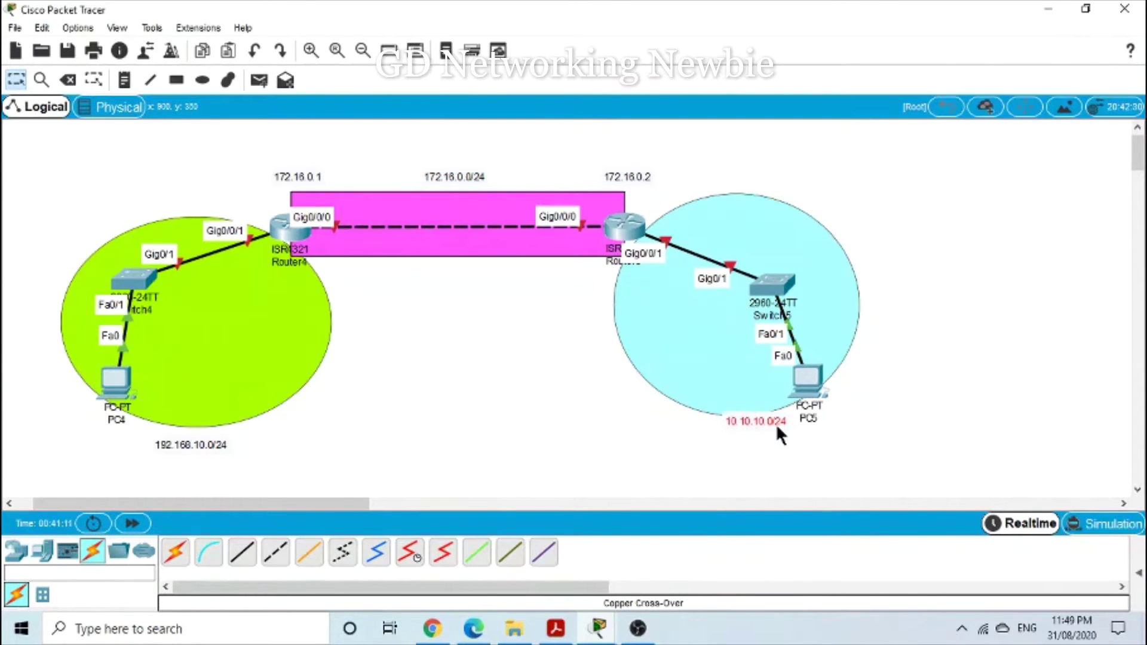
- Nudge the blue circle slightly left, and reopen Router4's command-line interface as a smaller window beside the green LAN
left_click_drag(686, 223, 682, 219)
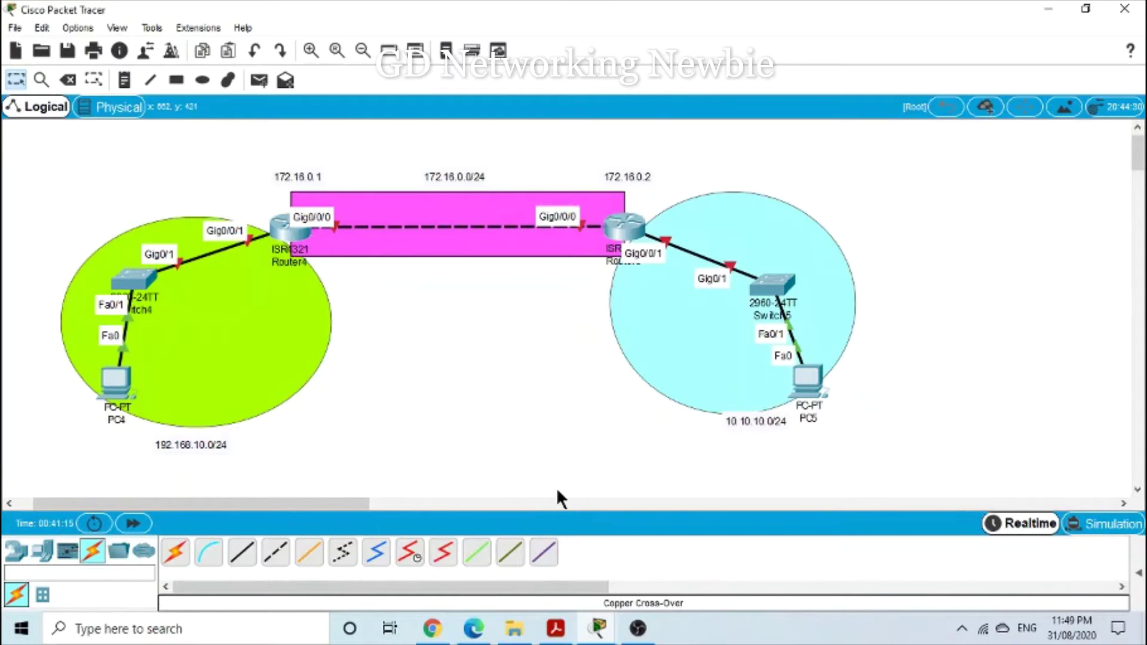
left_click(296, 250)
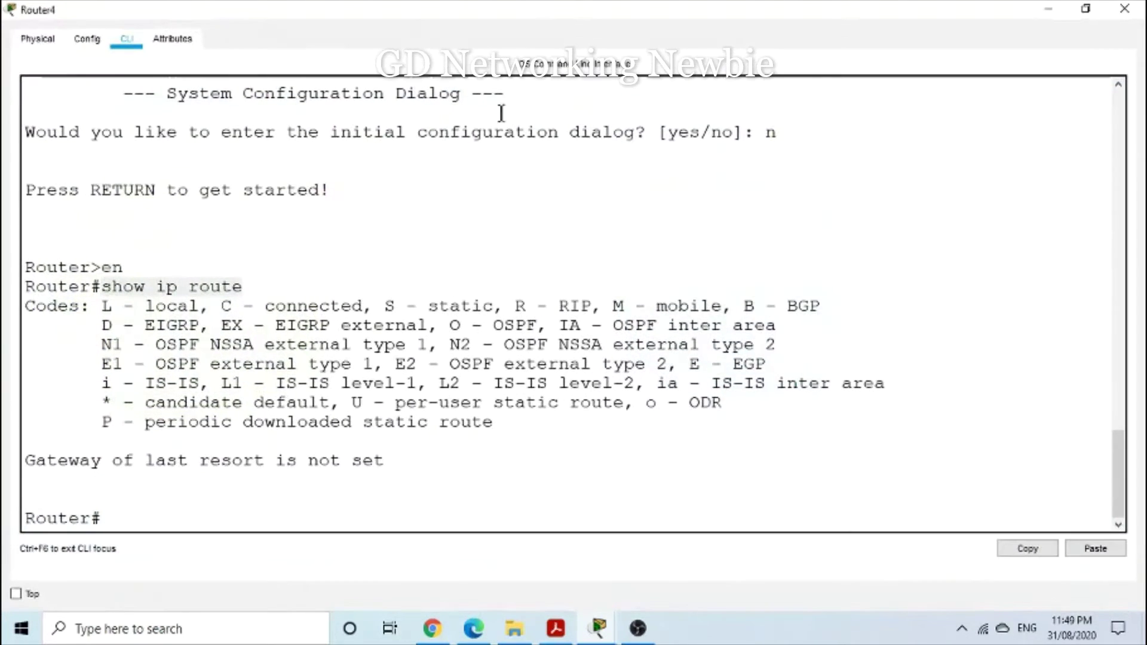
left_click(1085, 8)
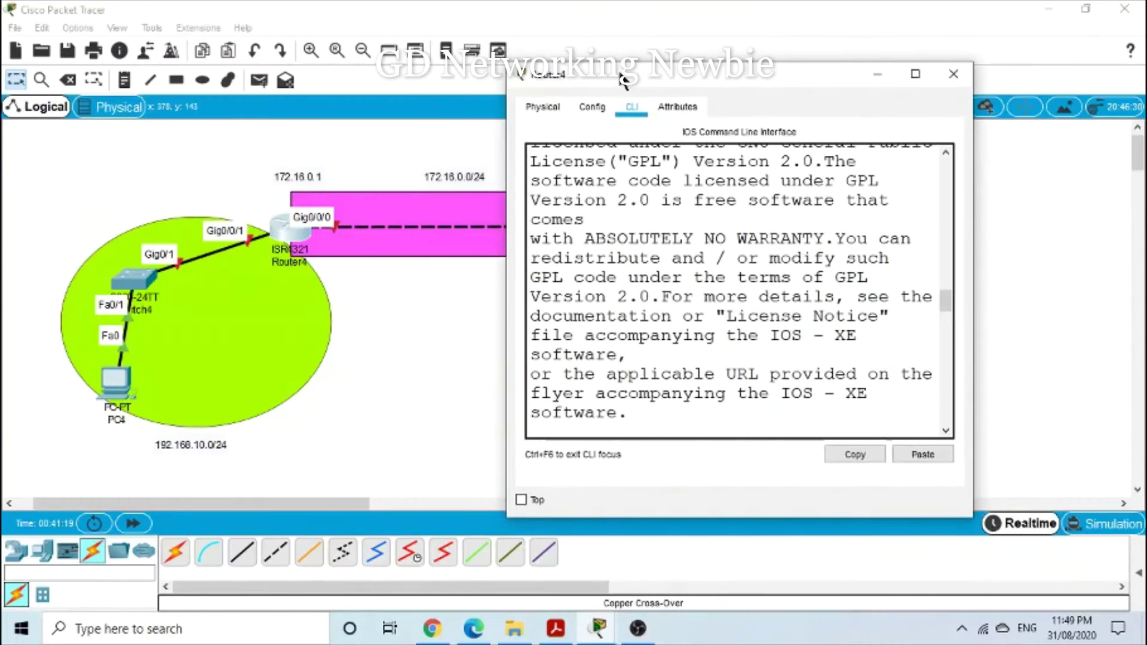
left_click_drag(599, 64, 662, 57)
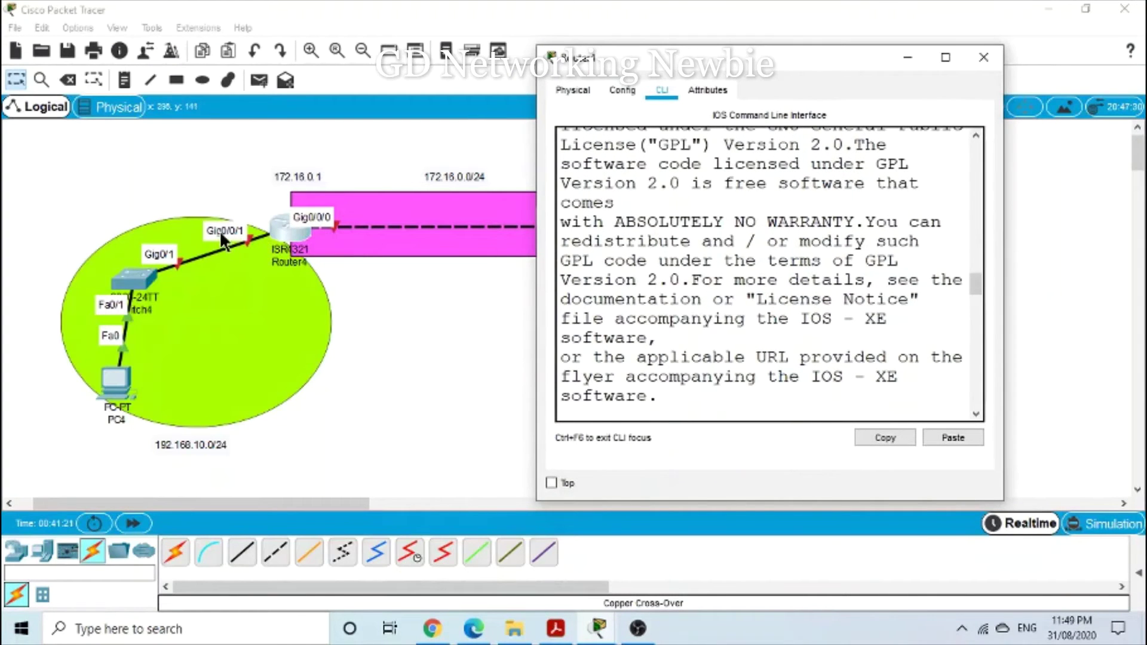
scroll(722, 411, "down", 10)
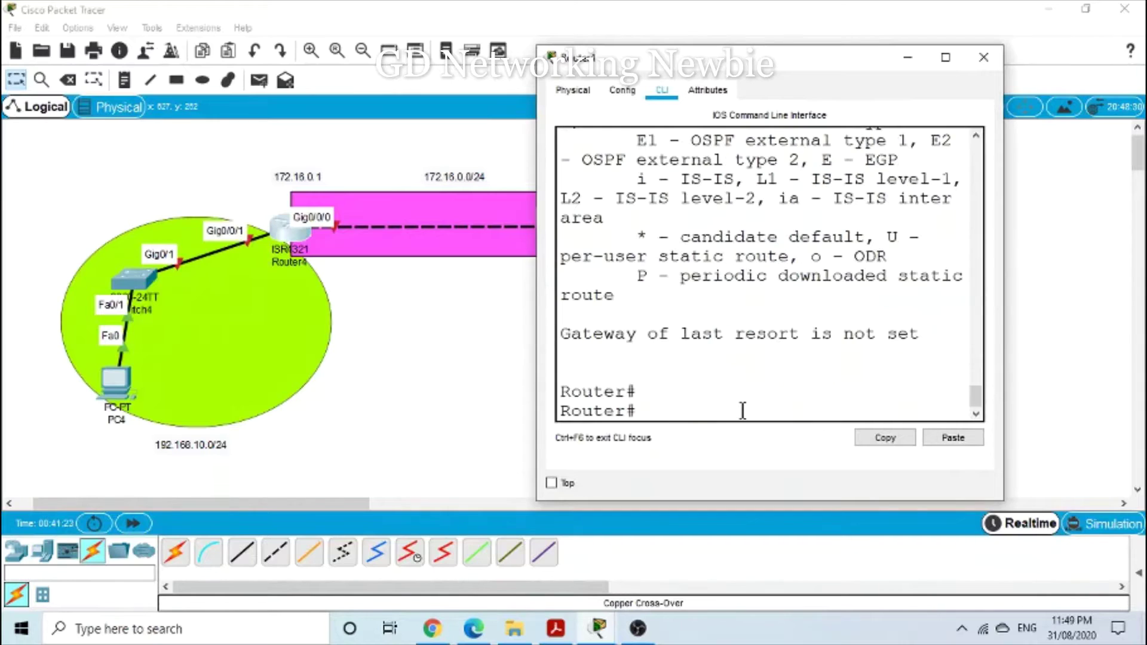
- Enter global configuration mode on Router4 with config t and select interface gigabitEthernet 0/0/1
type("config t")
key("Return")
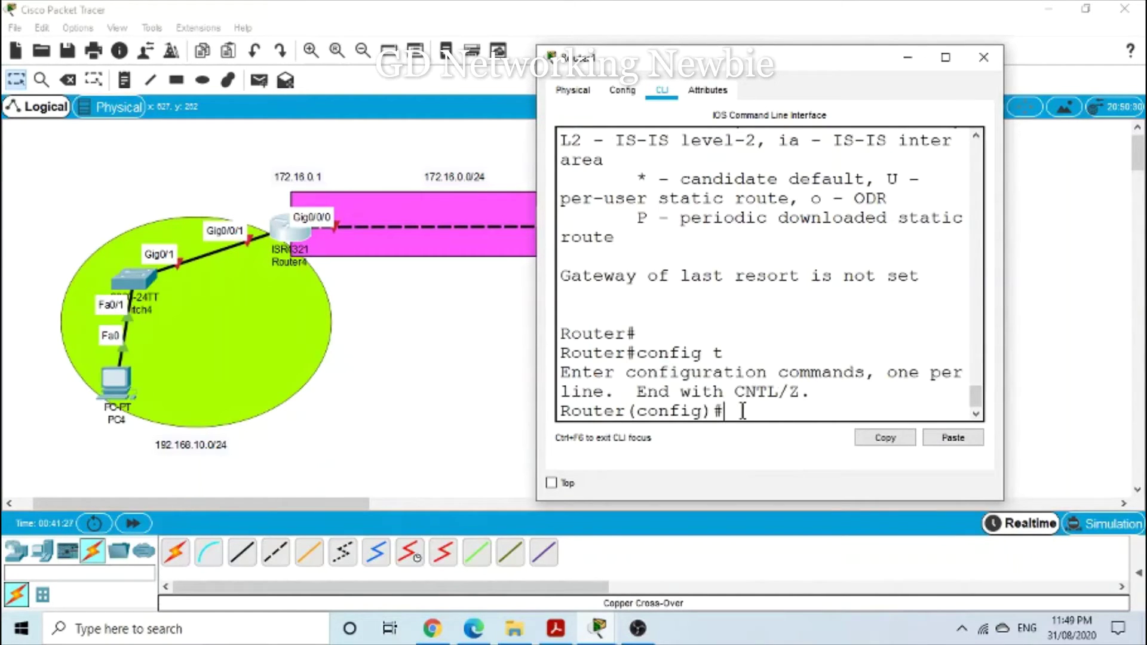
type("inter")
key("Tab")
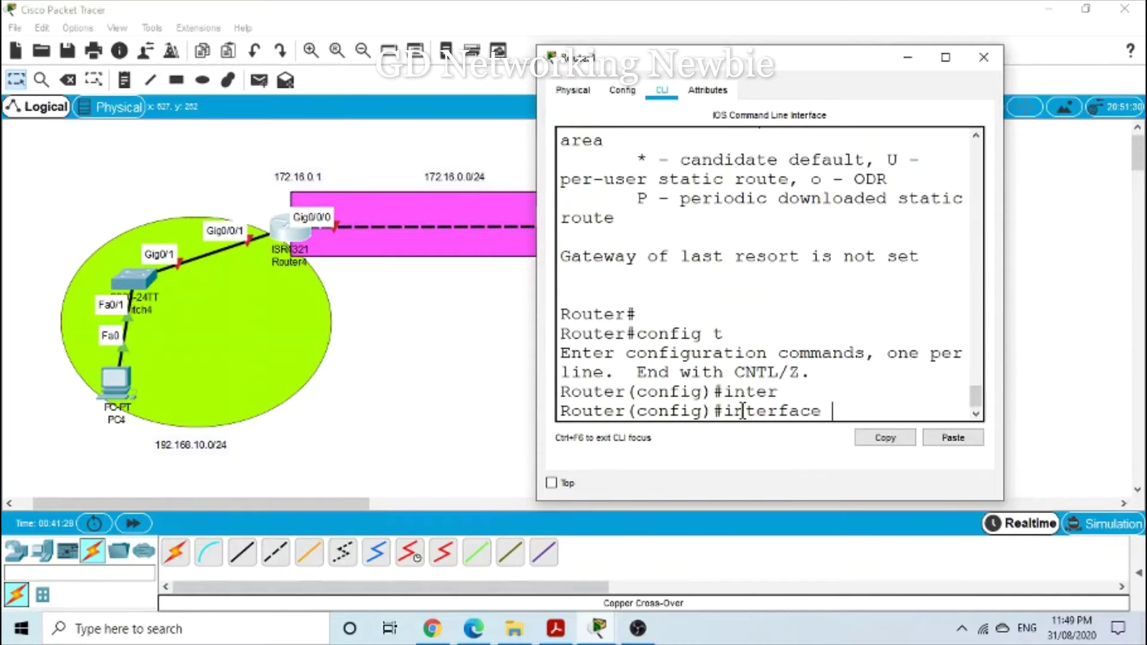
type("ga")
key("Tab")
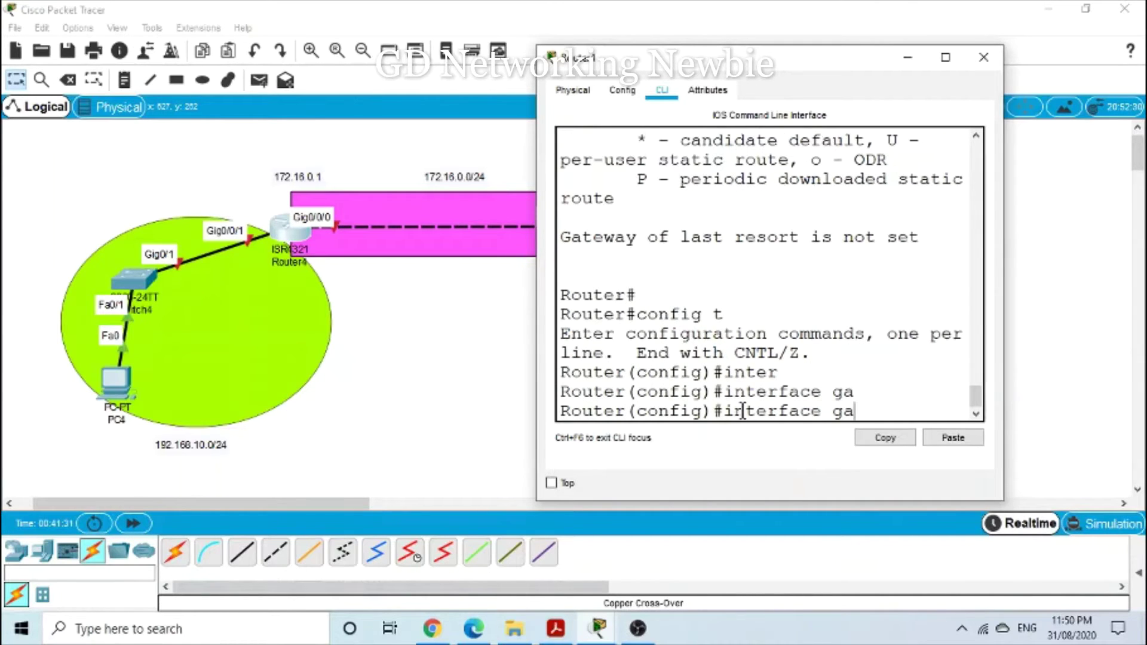
key("BackSpace")
type("i")
key("Tab")
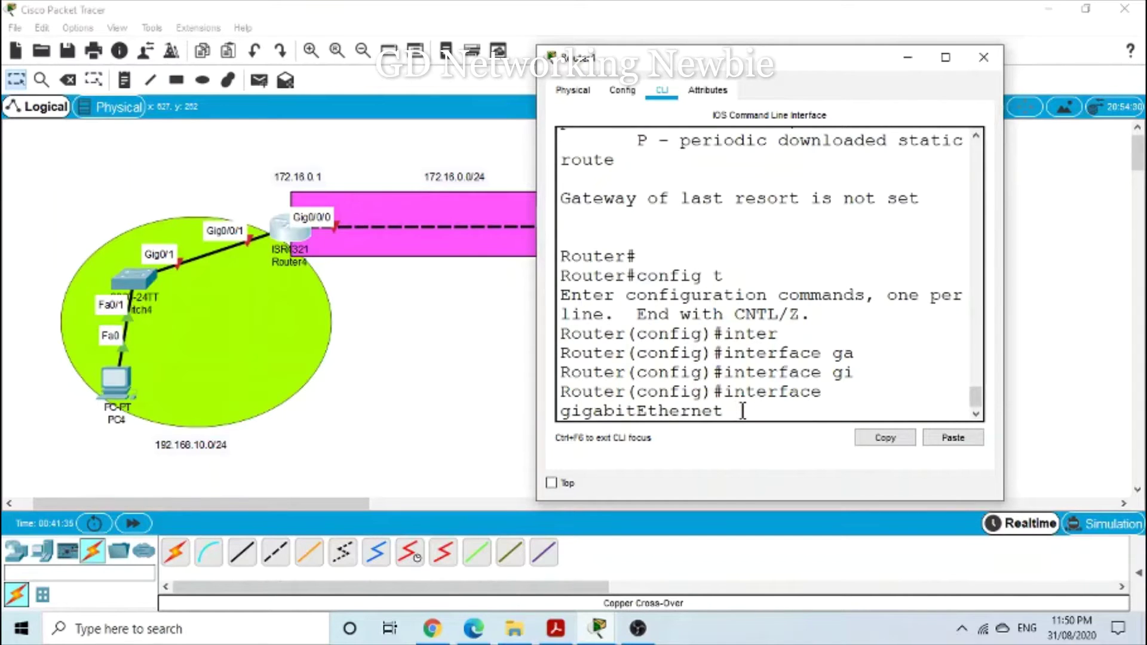
type("0/0/1")
key("Return")
- Assign IP address 192.168.10.1 with mask 255.255.255.0 to Router4's gigabitEthernet 0/0/1 and enable it with no shut
type("ip a")
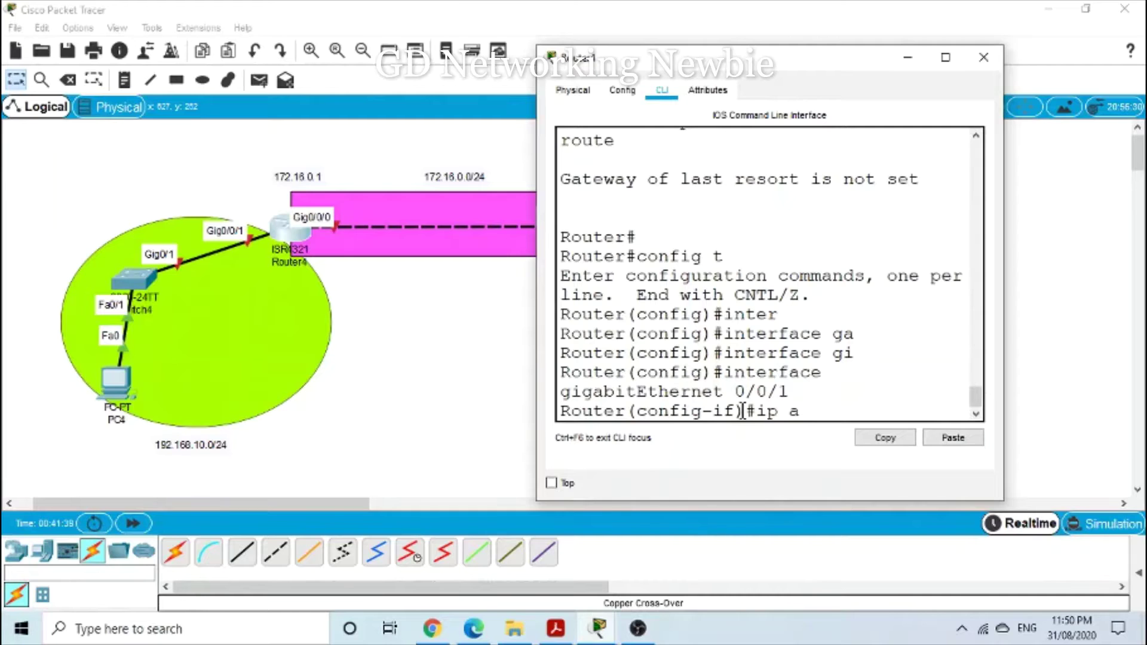
key("Tab")
type("d")
key("Tab")
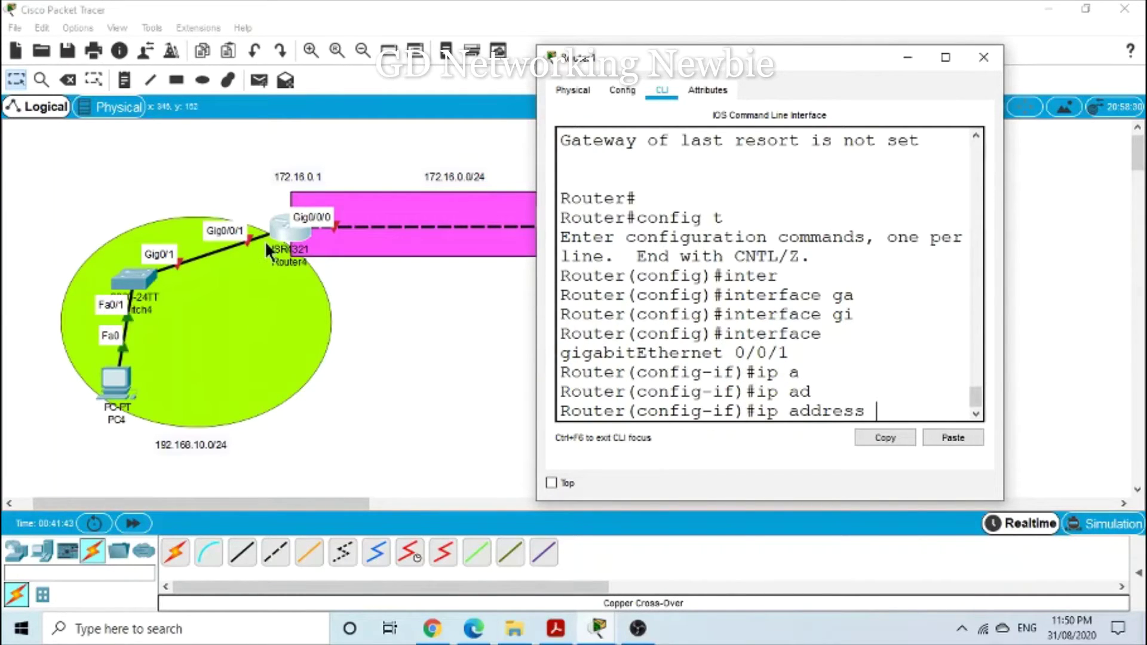
type("192.168.10.1")
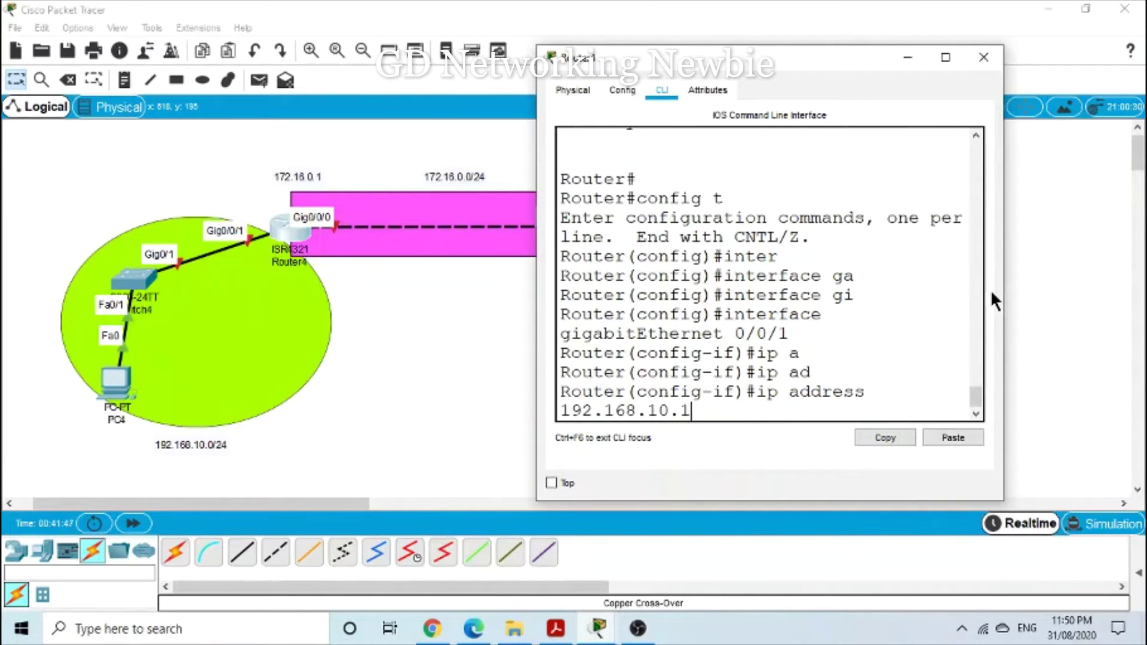
type("255.255.")
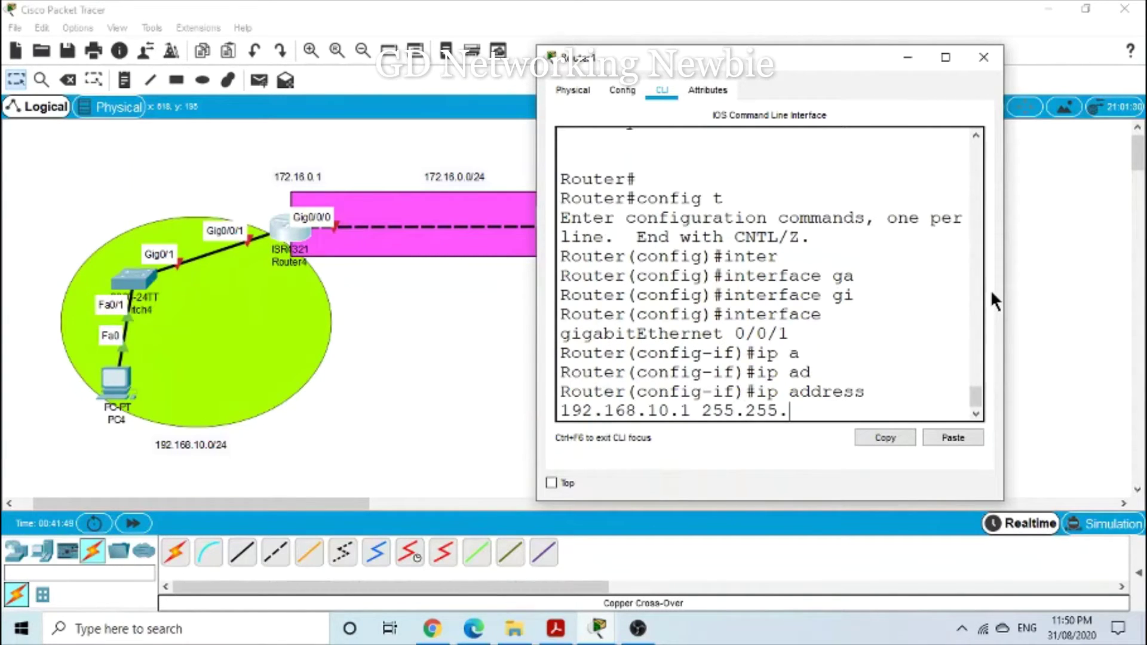
type("255.0")
key("Return")
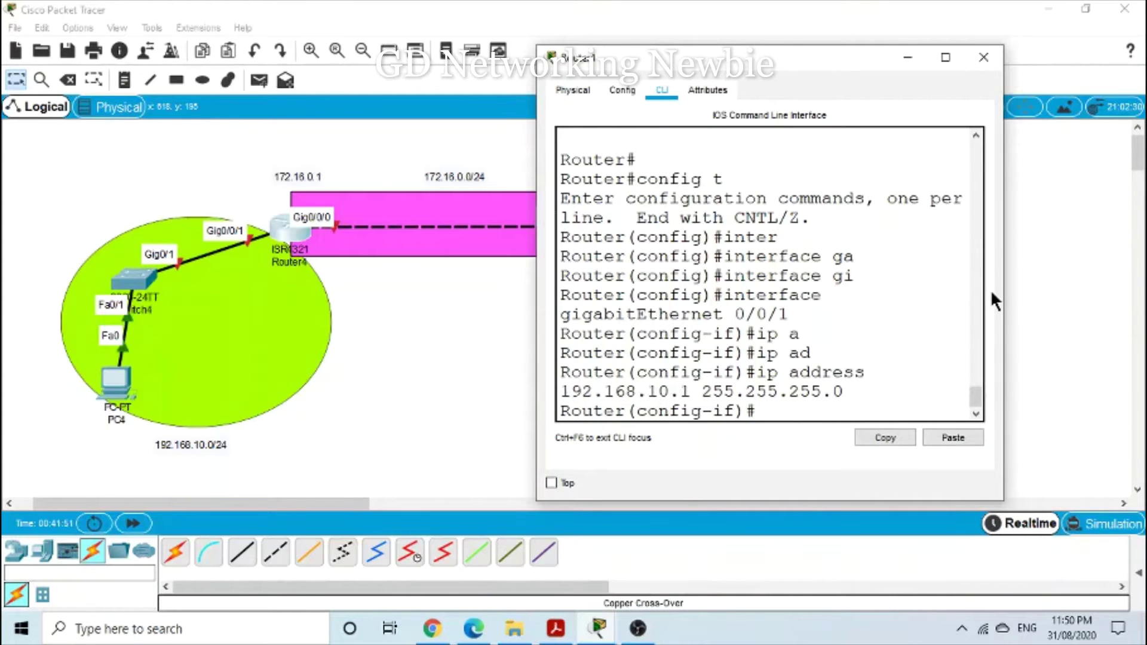
type("no shut")
key("Return")
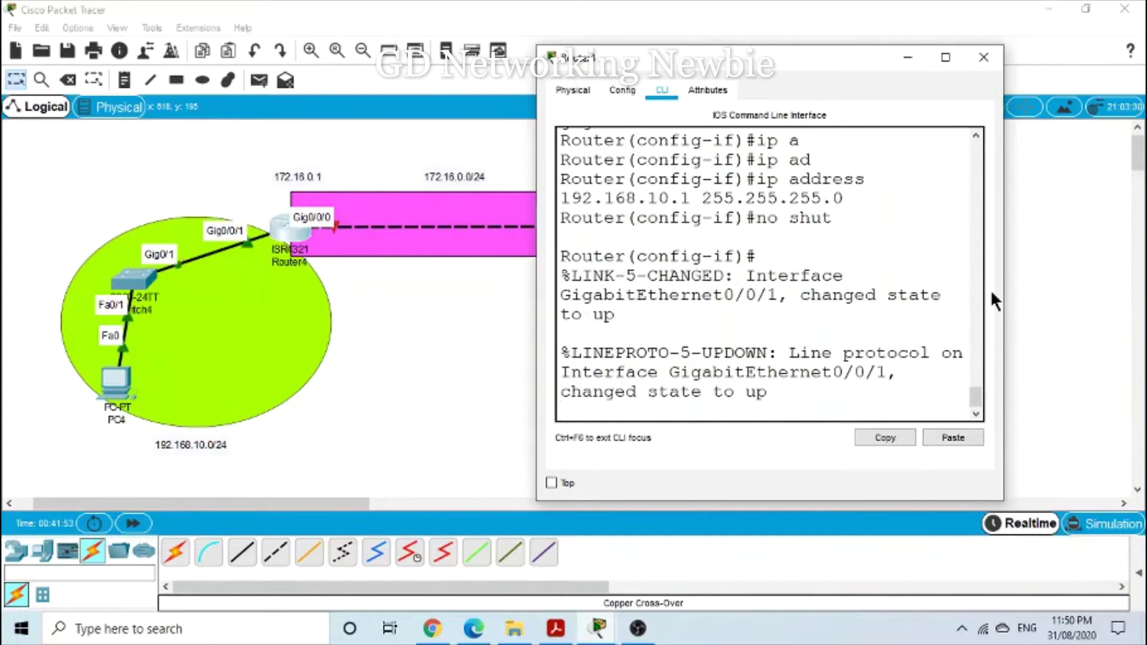
key("Return")
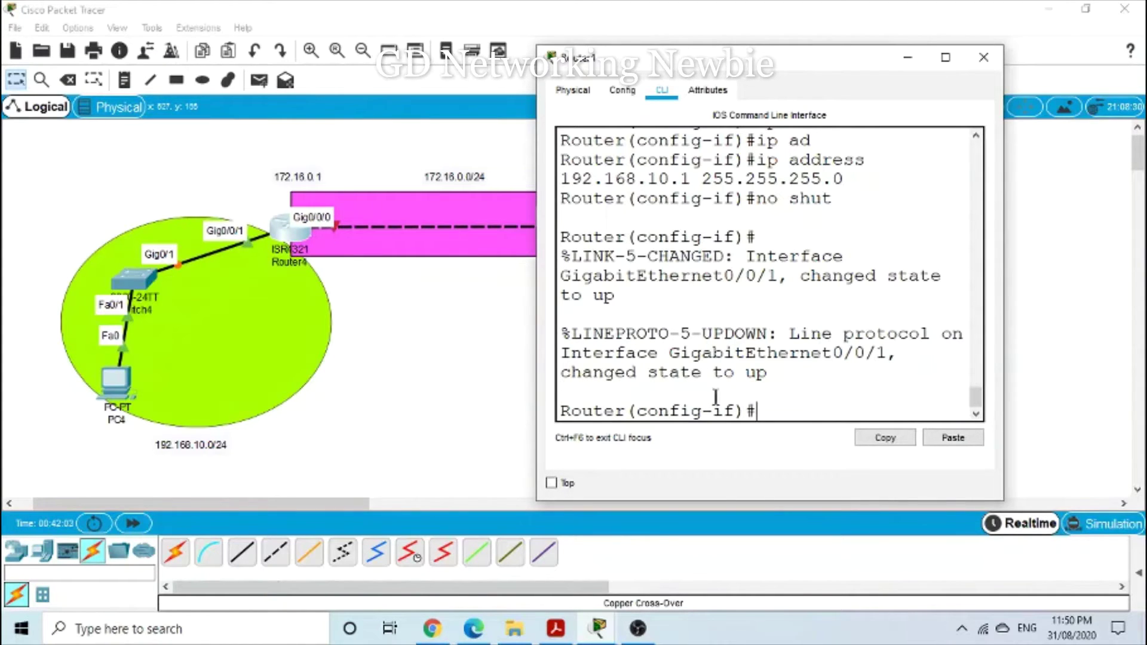
- Configure Router4's interface g0/0/0 with IP address 172.16.0.1 and mask 255.255.255.0, and enable it with no shut
type("interface g")
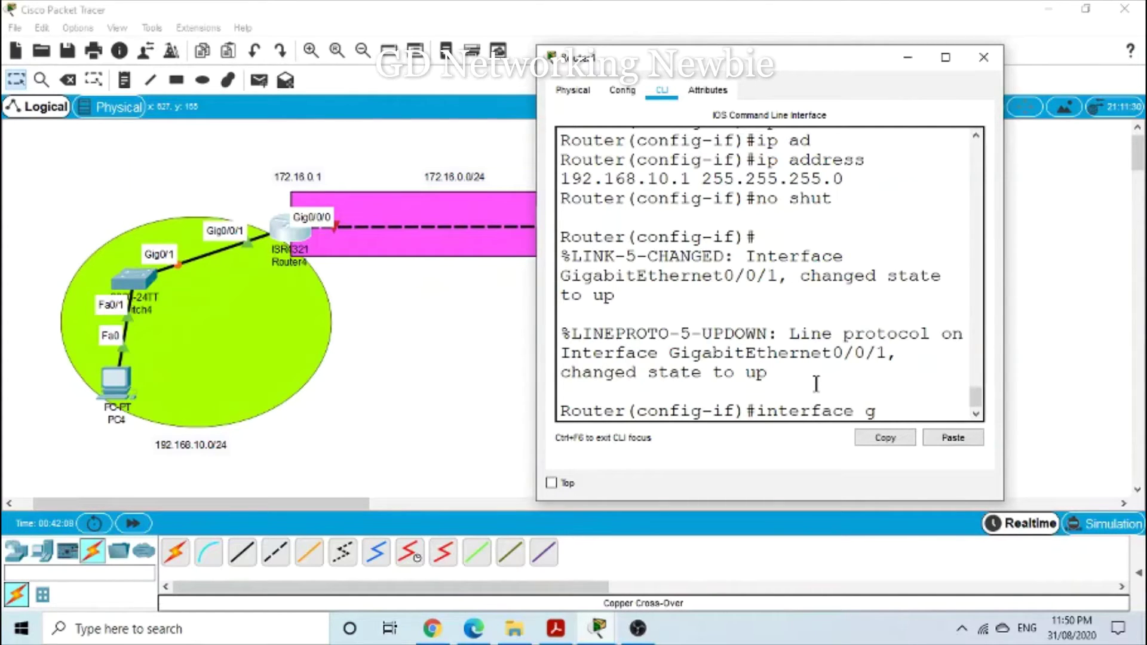
type("0/0/0")
key("Return")
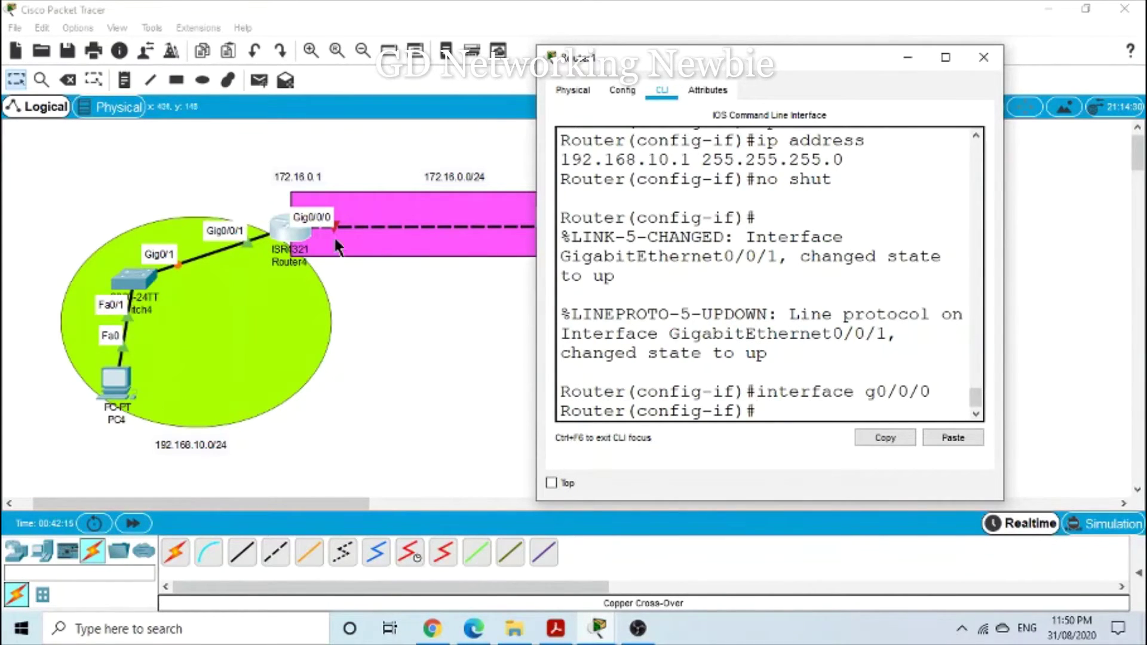
type("ip ad")
key("Tab")
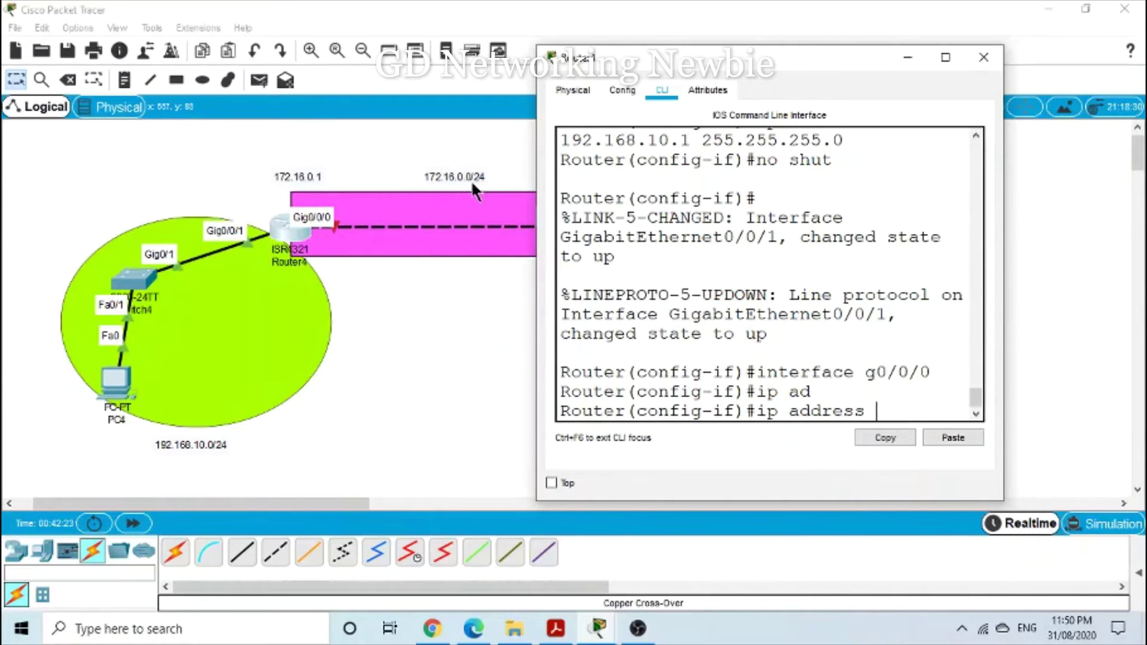
type("172.16.0.")
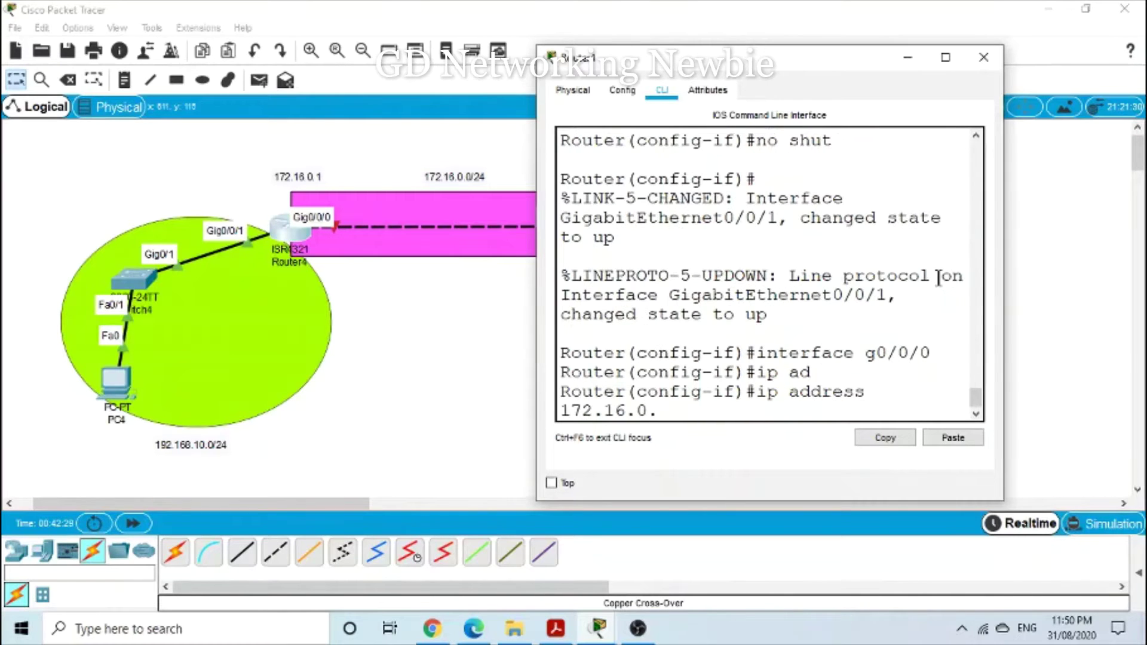
type("1 255.255.255.0")
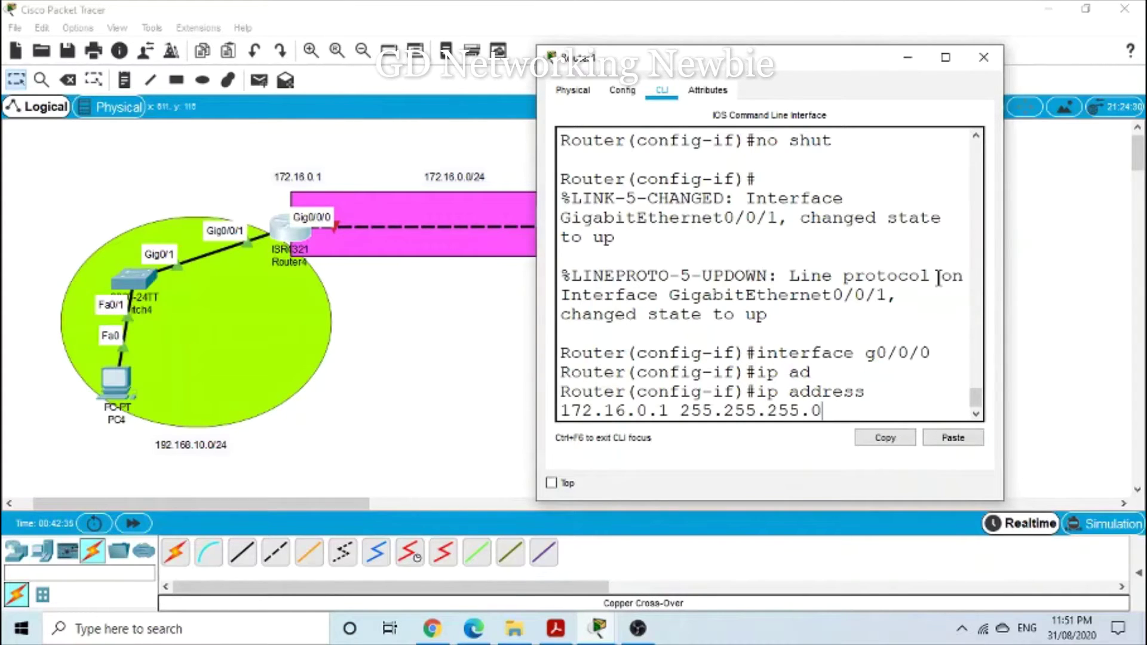
key("Return")
type("no sh")
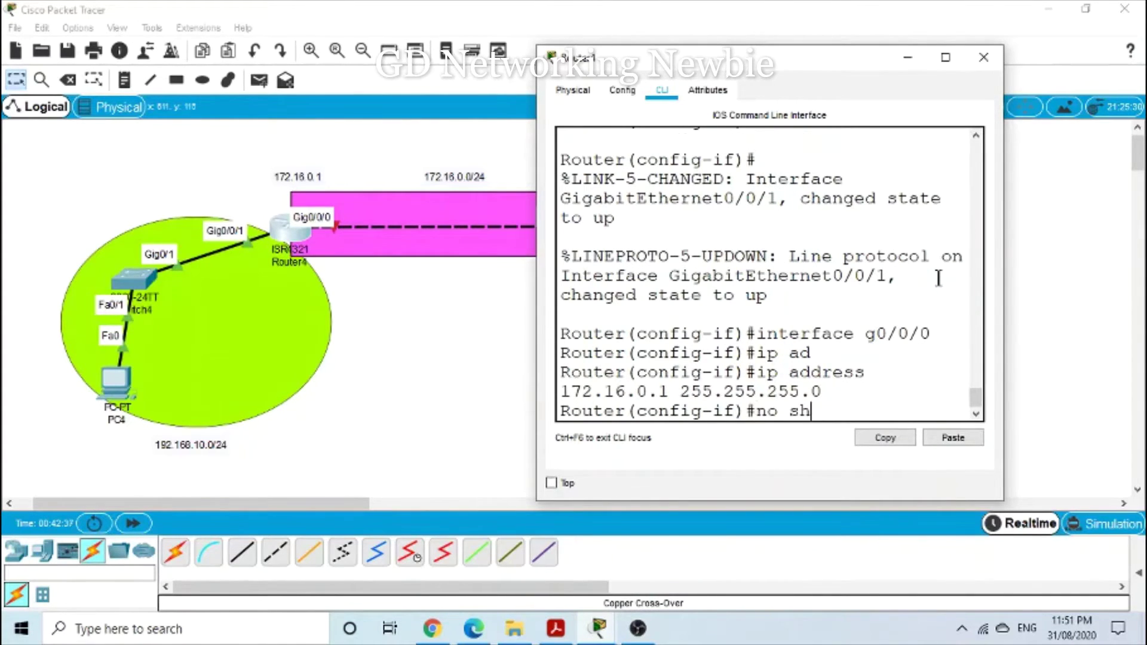
type("ut")
key("Return")
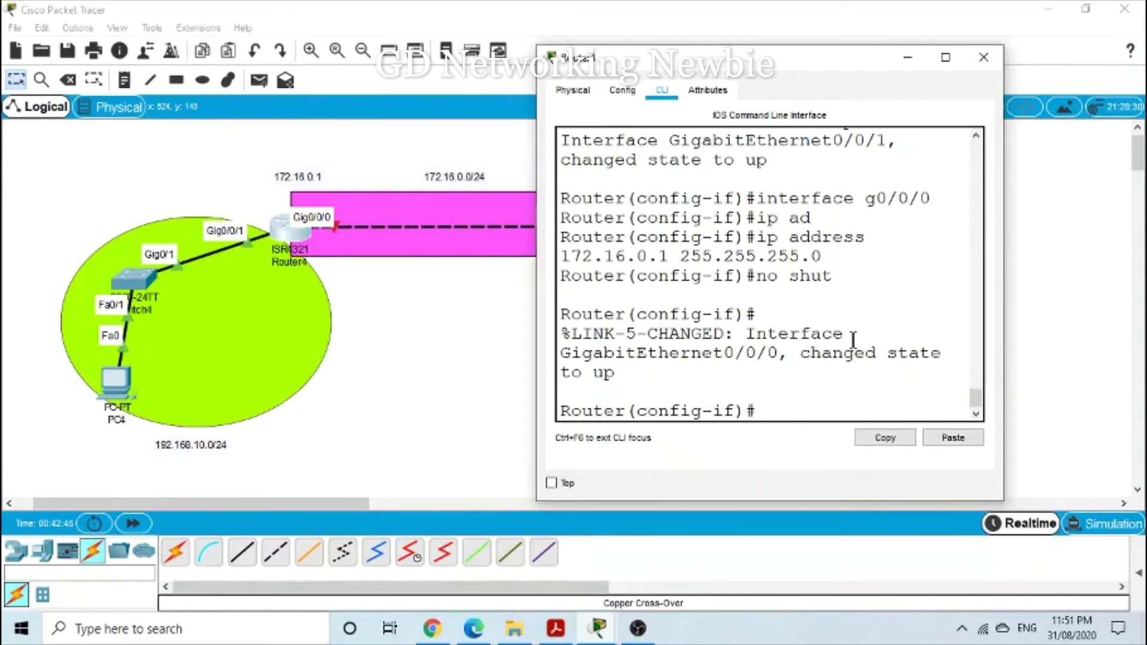
- Display Router4's routing table from interface configuration mode using do show ip route, with the router window maximized
type("d")
type("o show ip")
type(" route")
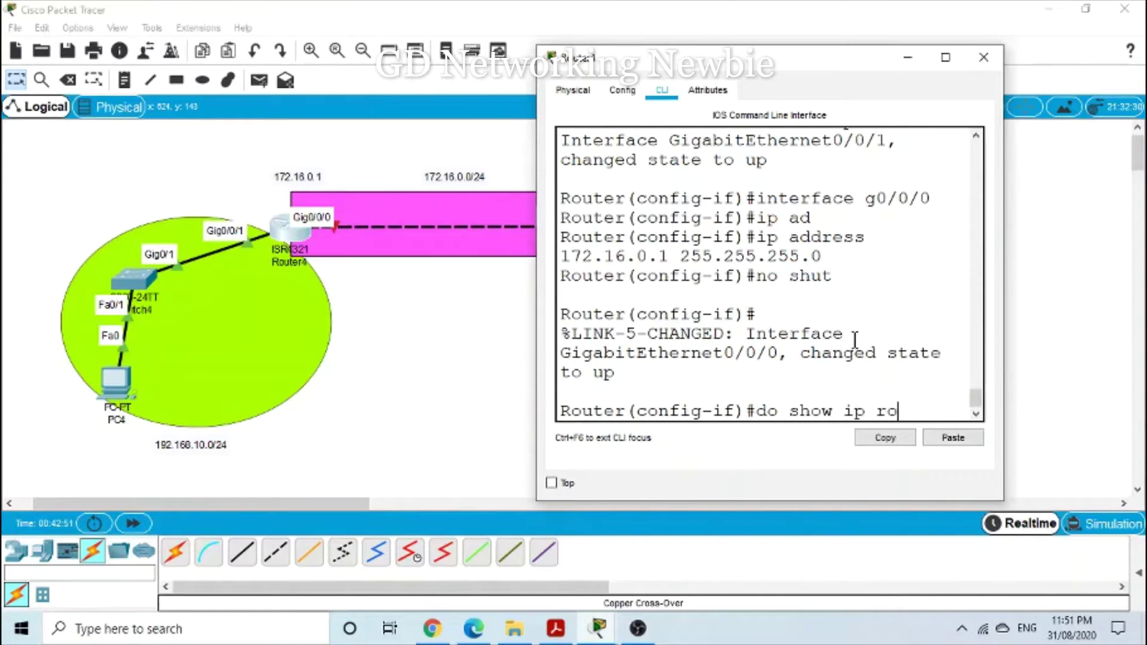
key("Return")
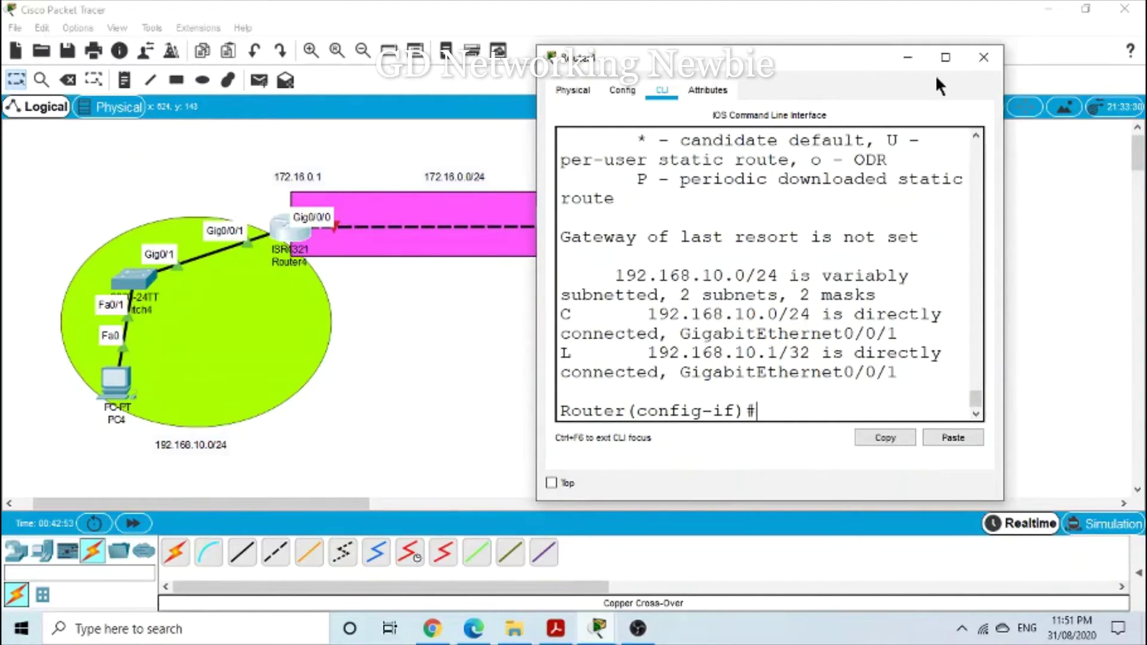
left_click(945, 57)
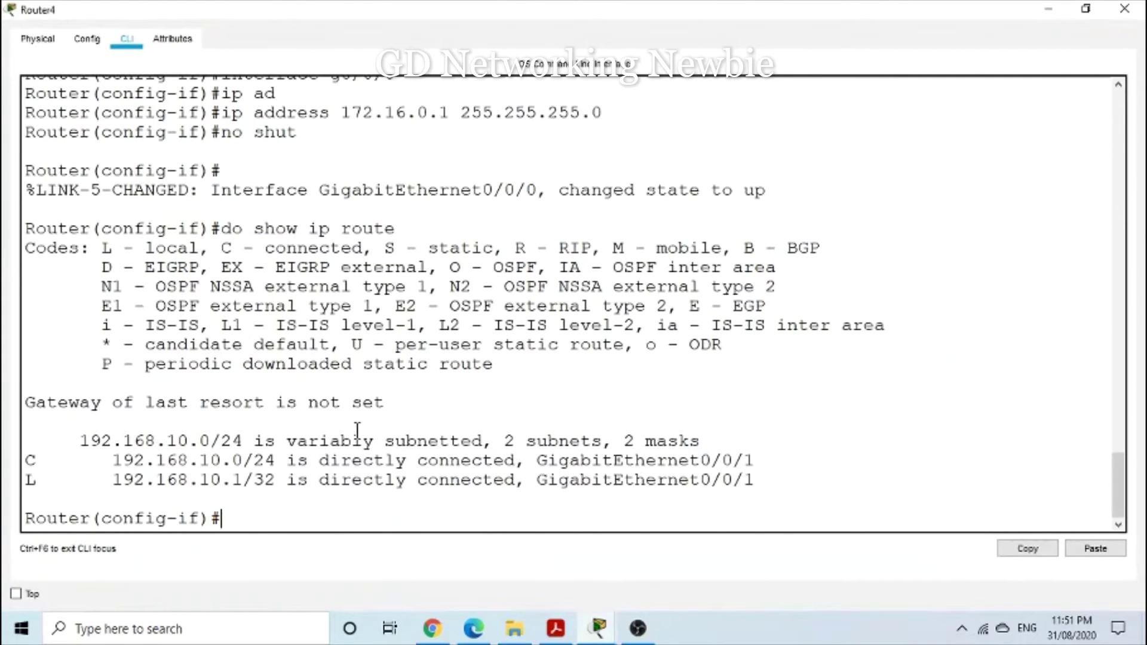
- Examine the 192.168.10.0/24 route entries, their C and L codes and the /32 prefix, then minimize Router4's window
left_click_drag(80, 441, 394, 441)
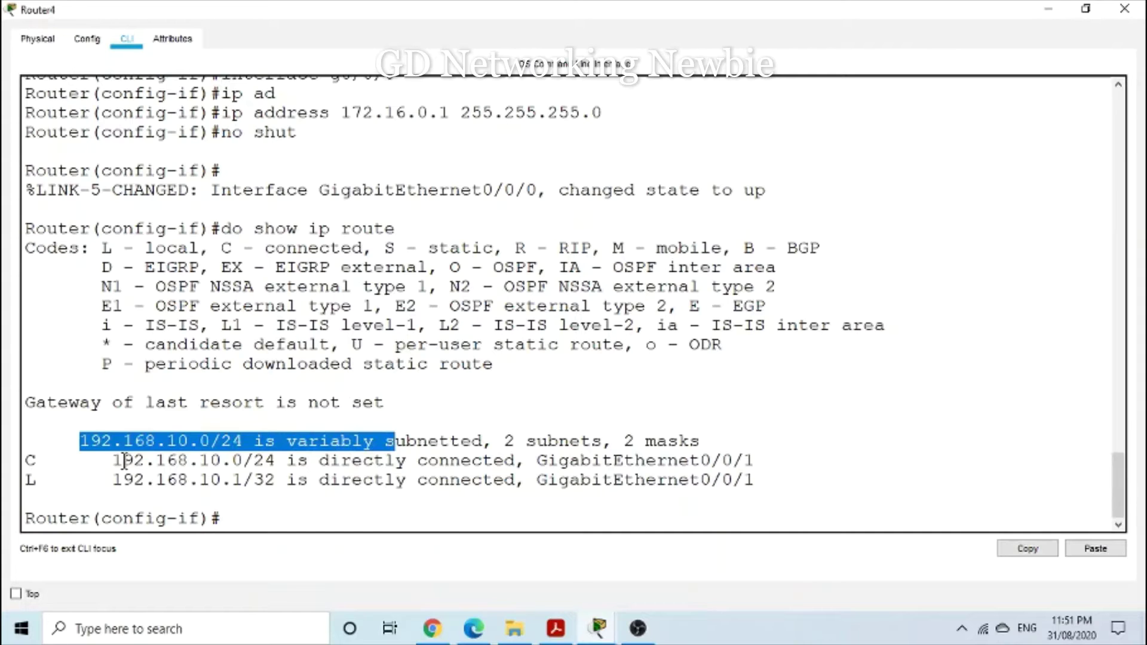
left_click(310, 507)
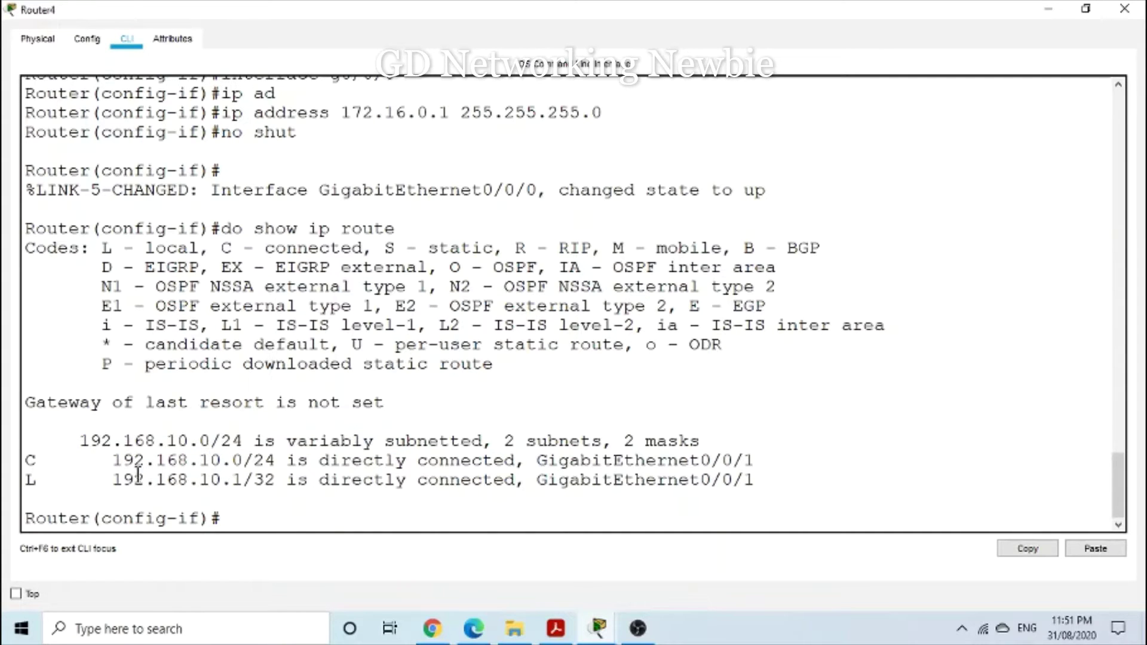
left_click_drag(113, 461, 700, 462)
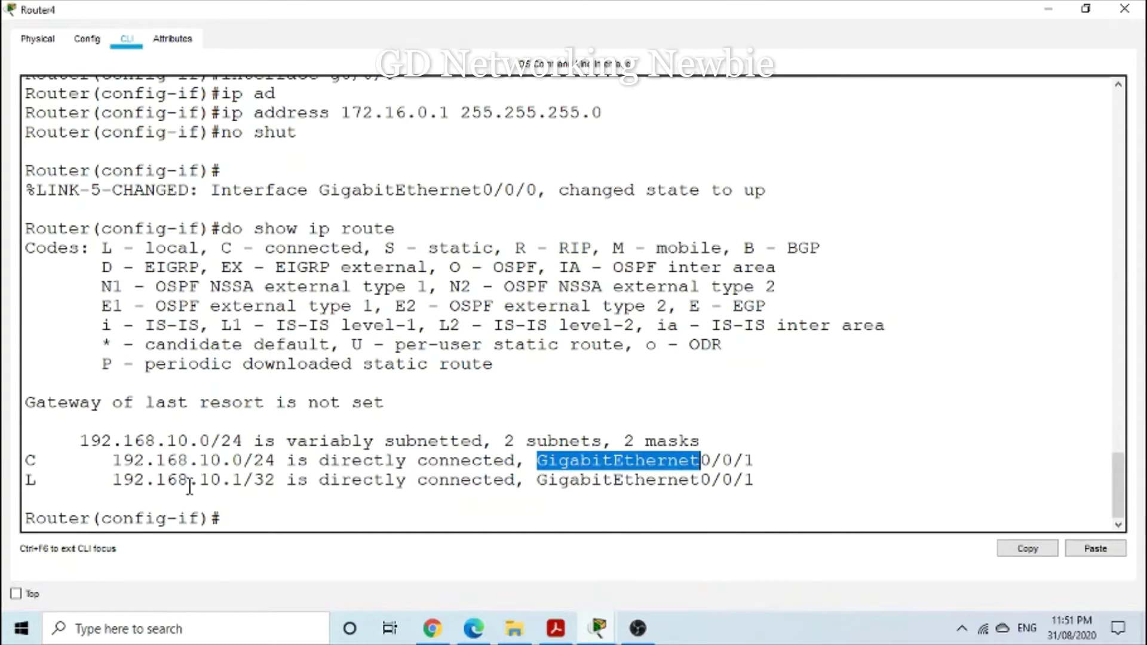
left_click_drag(122, 482, 412, 483)
left_click(31, 461)
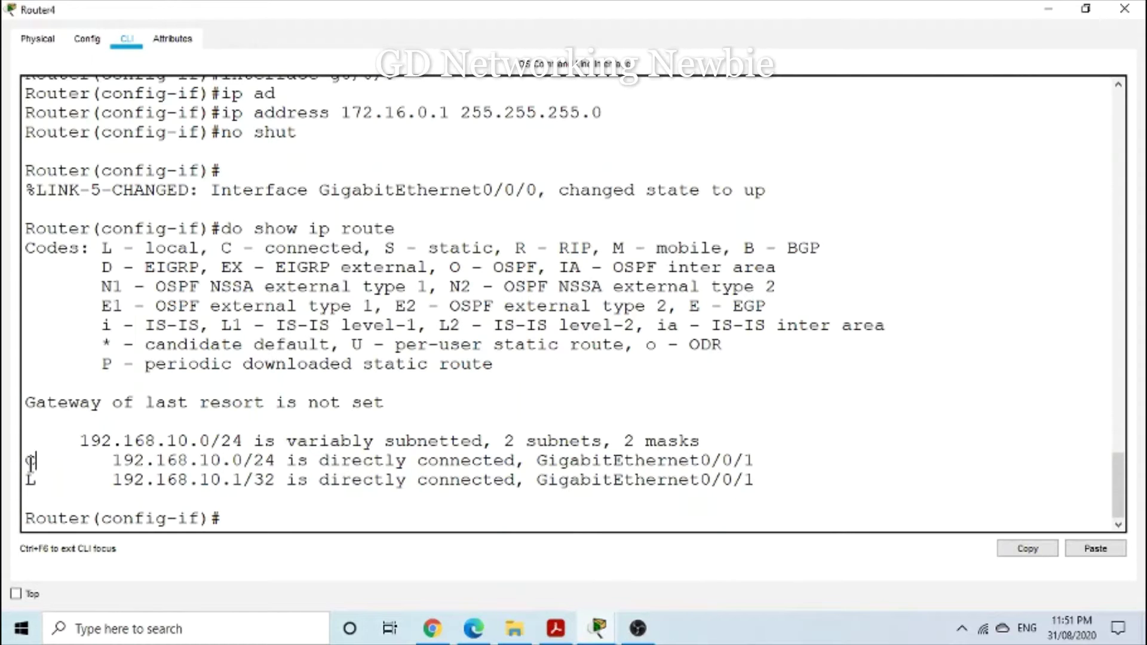
left_click_drag(33, 462, 211, 461)
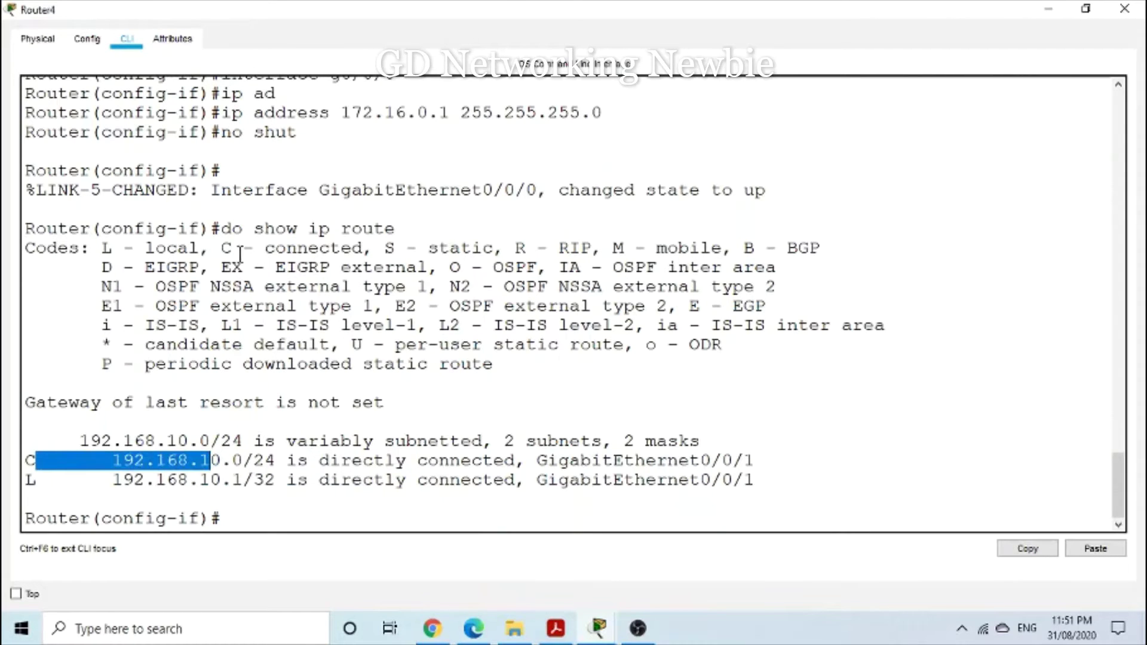
left_click_drag(222, 248, 371, 248)
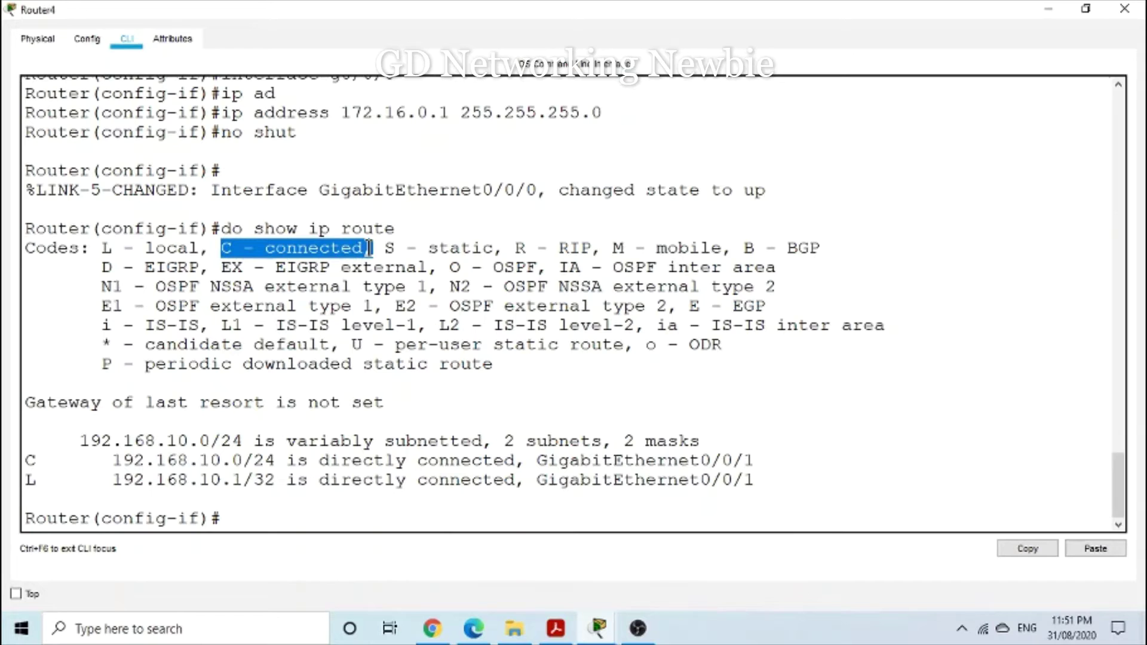
left_click_drag(101, 248, 198, 248)
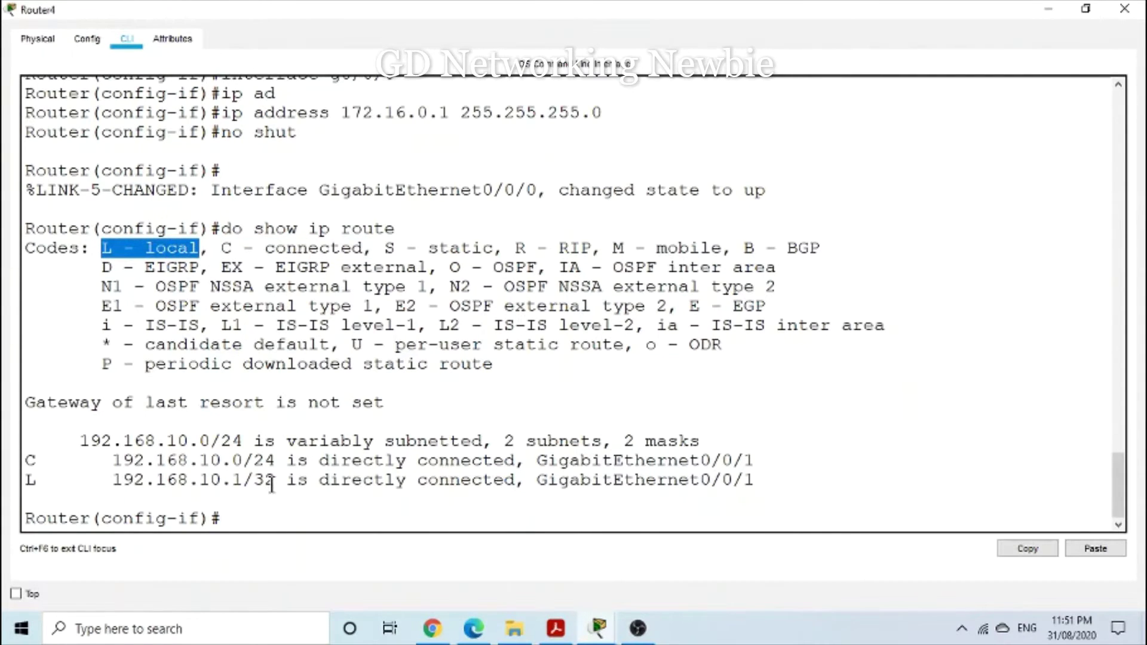
left_click_drag(273, 482, 261, 484)
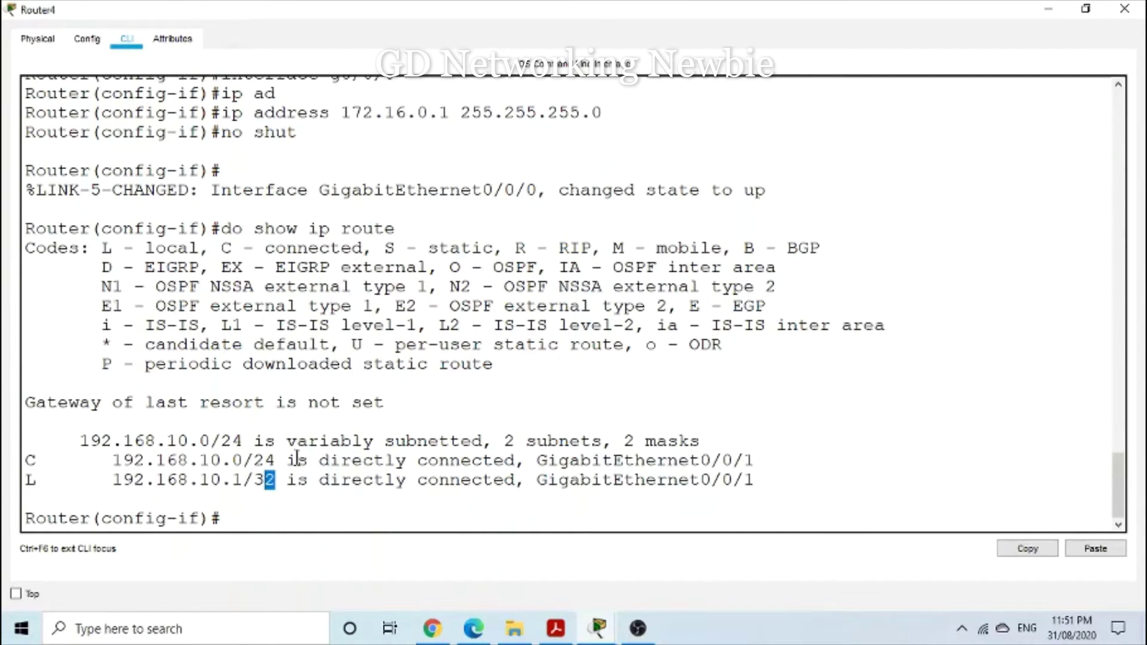
left_click(346, 509)
left_click(1048, 10)
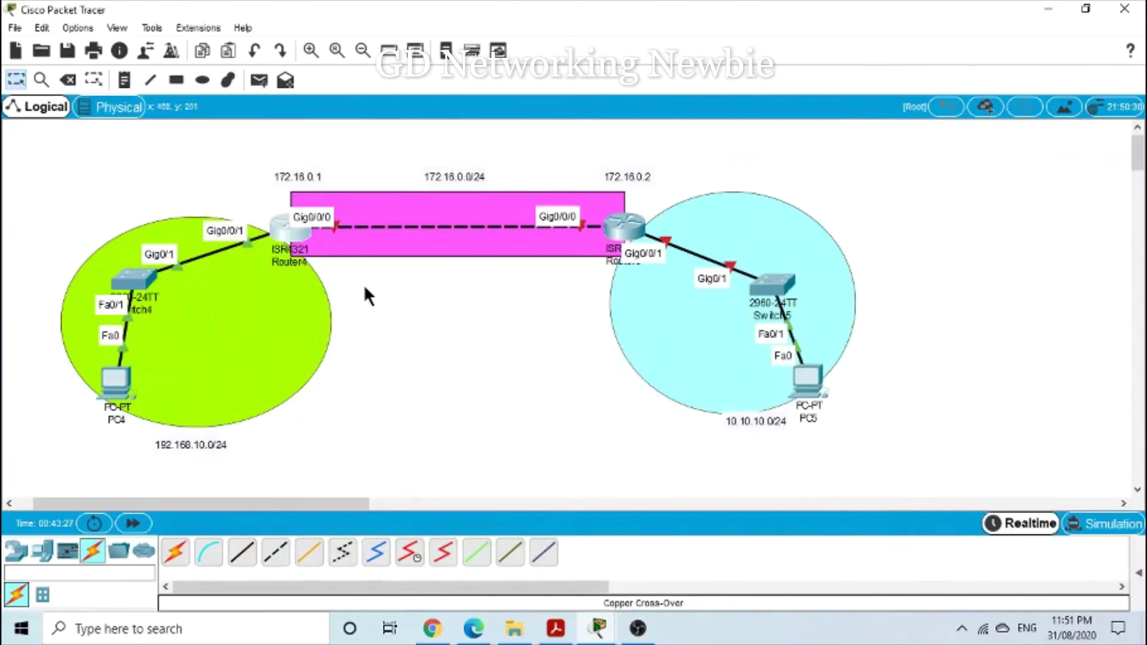
- Configure PC4 with the static IP address 192.168.10.2 and subnet mask 255.255.255.0, then close its window
left_click(112, 384)
left_click(354, 111)
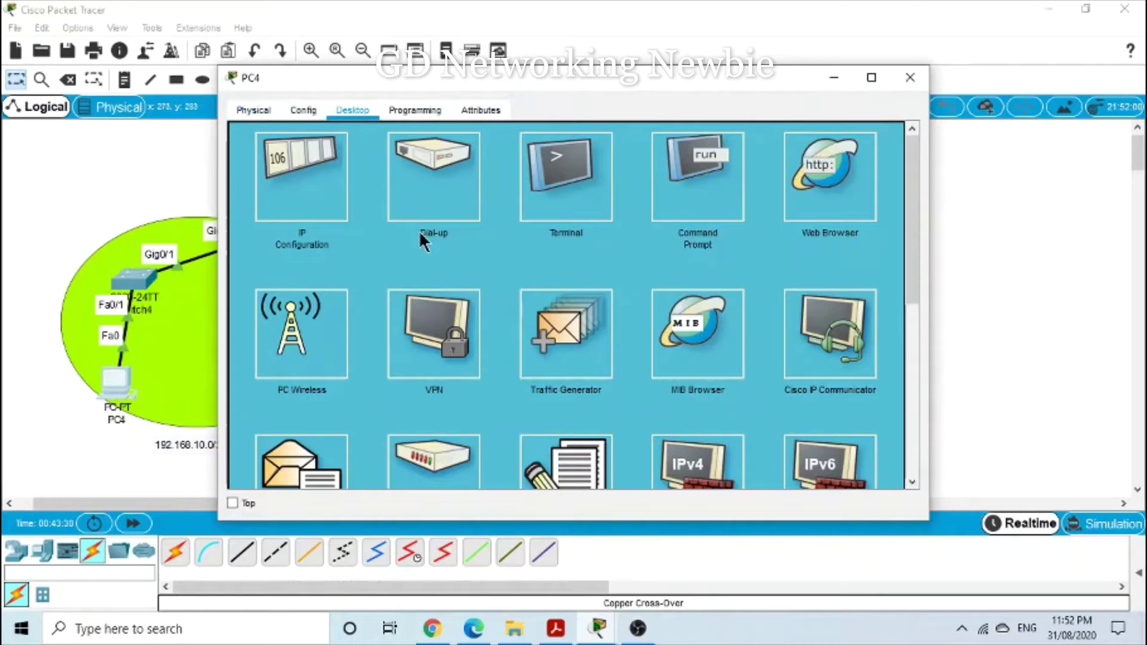
left_click(306, 184)
left_click_drag(545, 84, 696, 99)
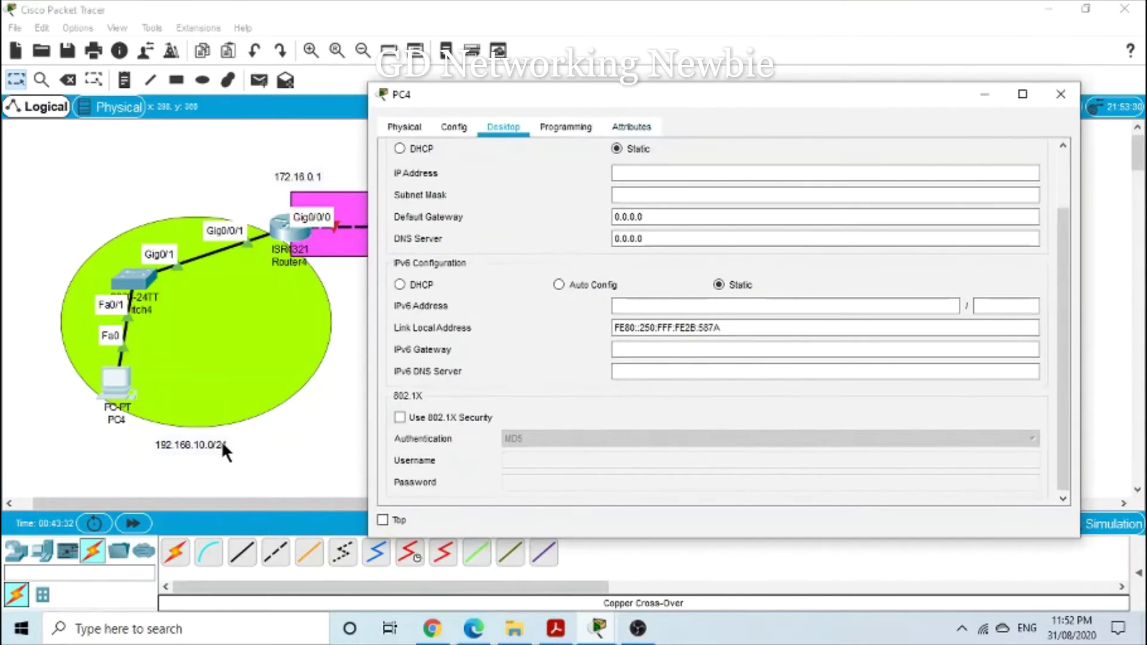
left_click(617, 174)
type("19")
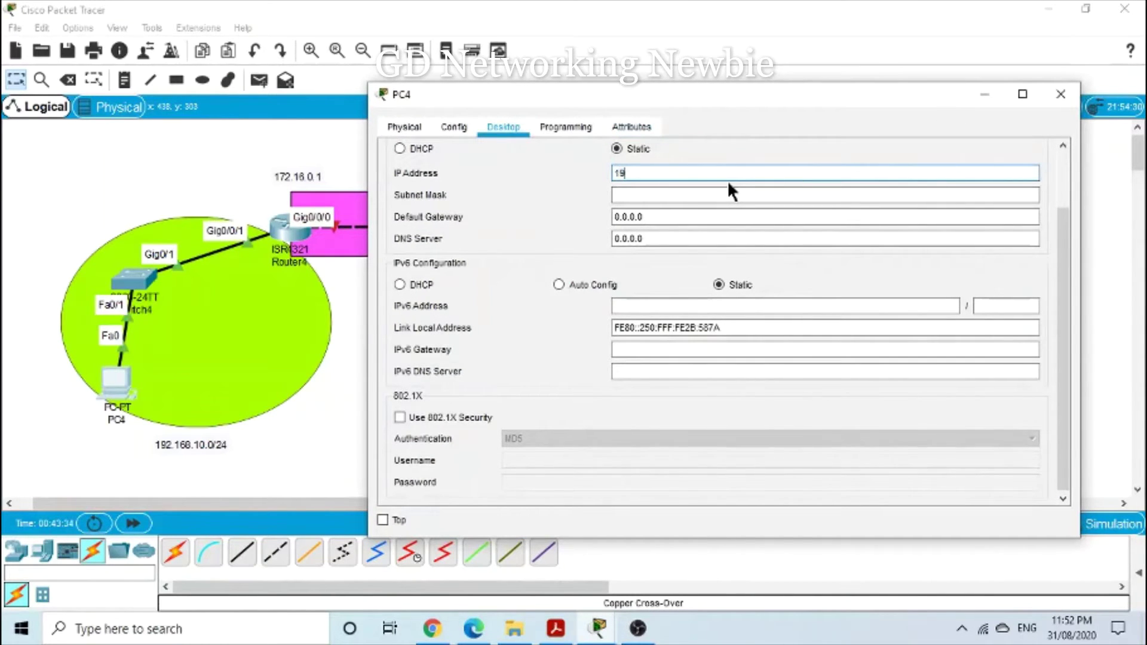
type("2.168.10.2")
left_click(678, 191)
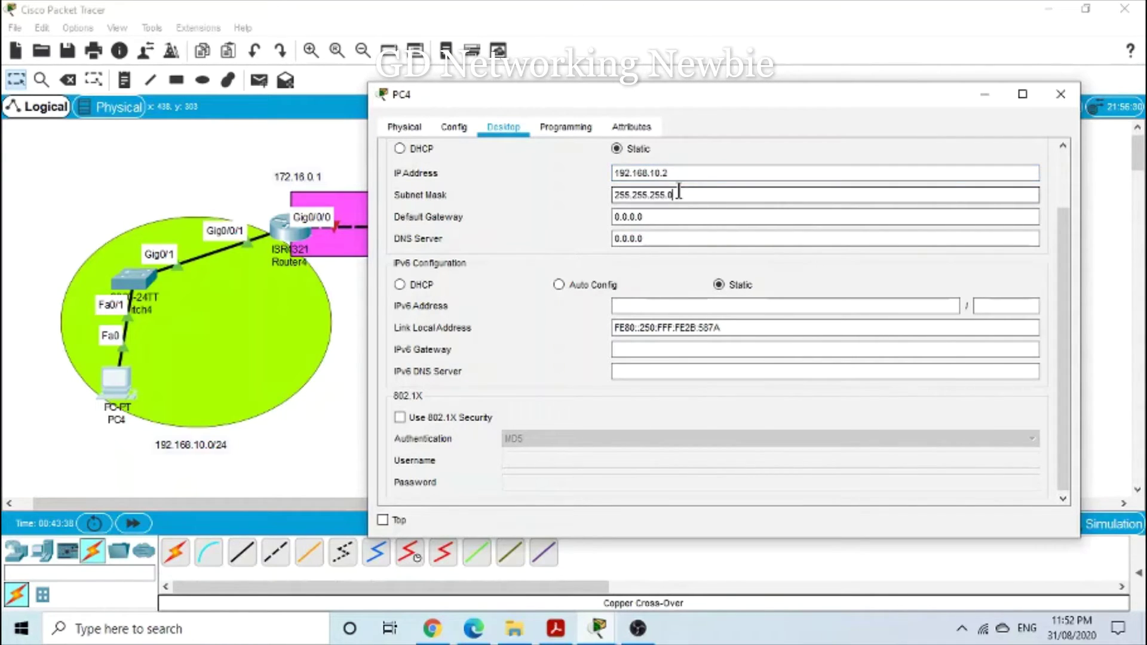
left_click(1060, 93)
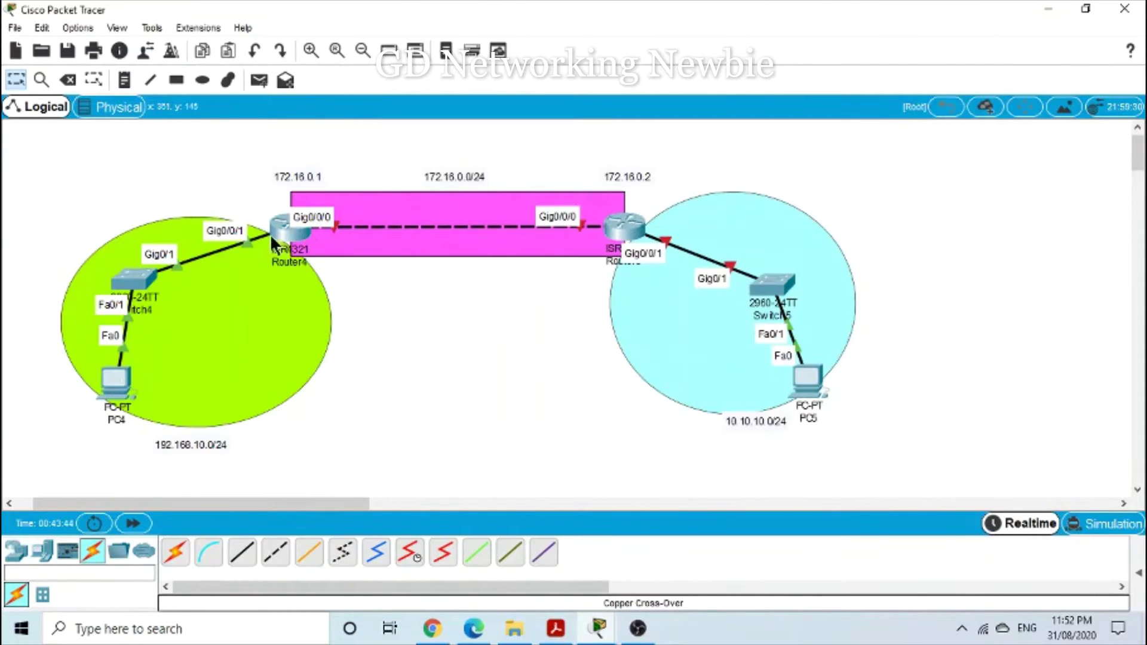
- Ping 192.168.10.1 from PC4's Command Prompt, check the packet loss figure, and close PC4's window
mouse_move(121, 378)
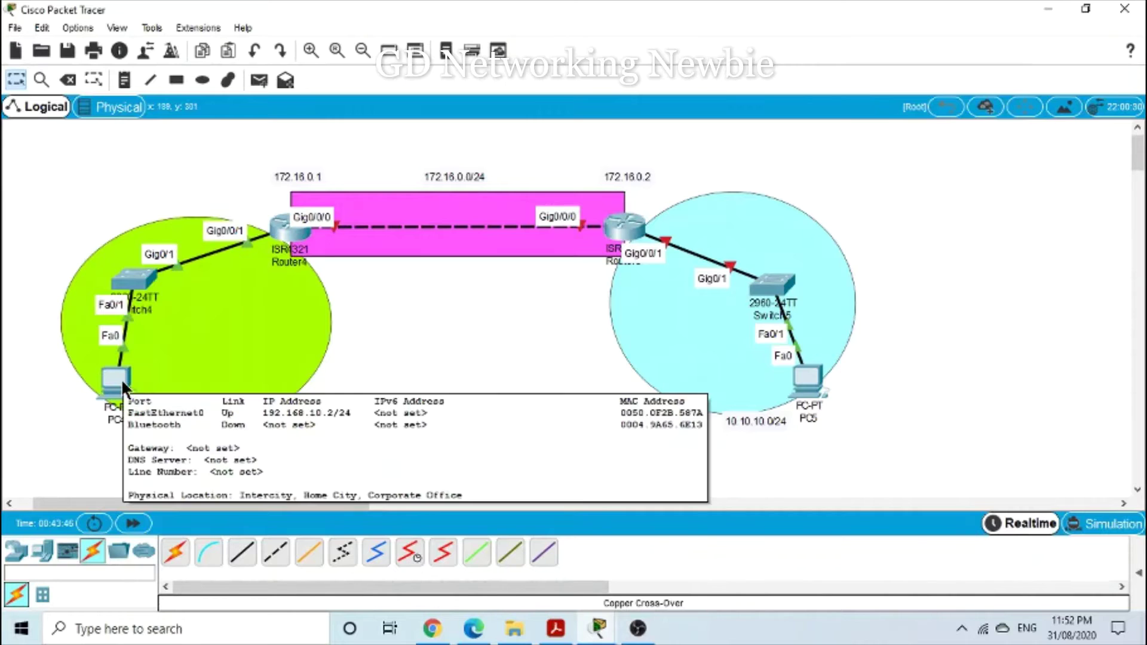
left_click(136, 375)
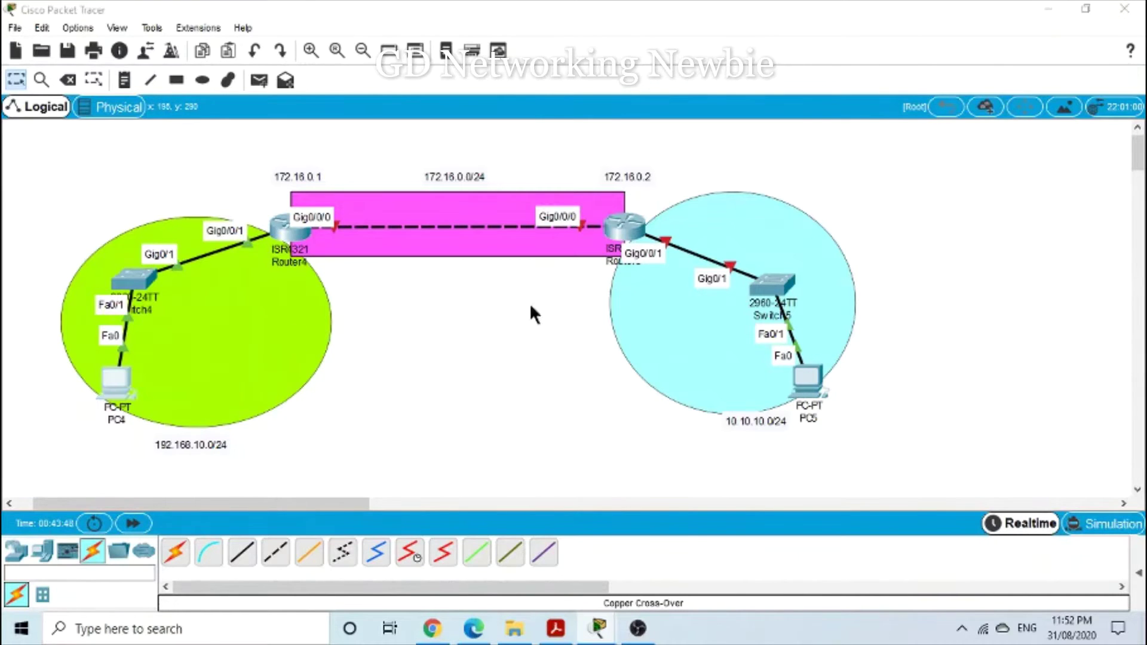
left_click(708, 200)
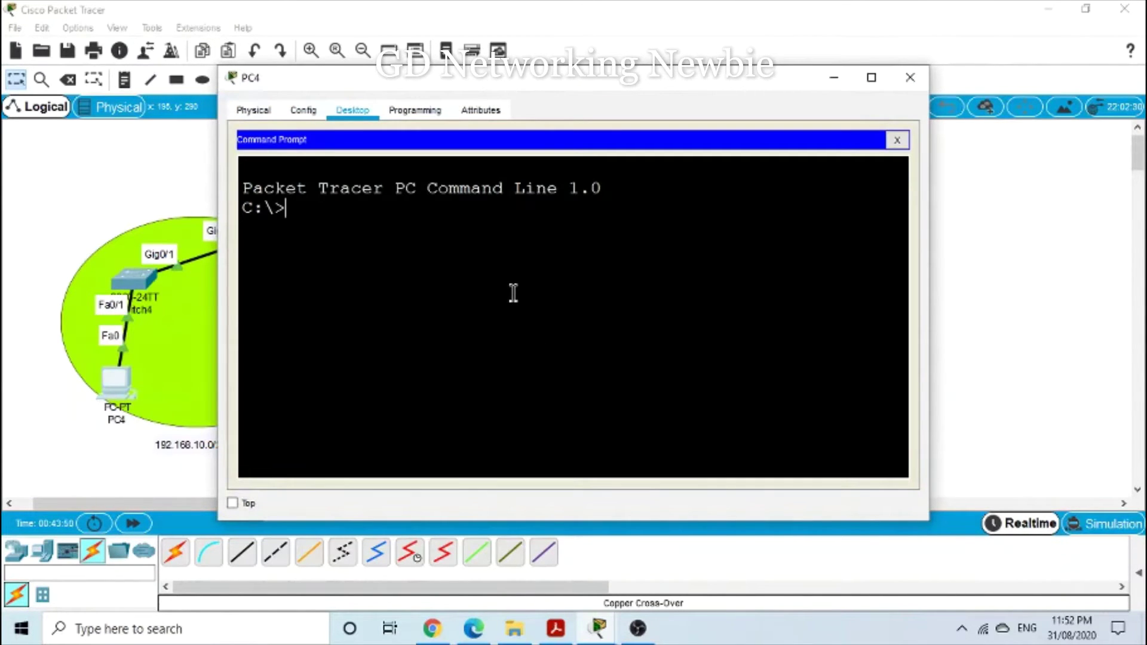
type("ping 192")
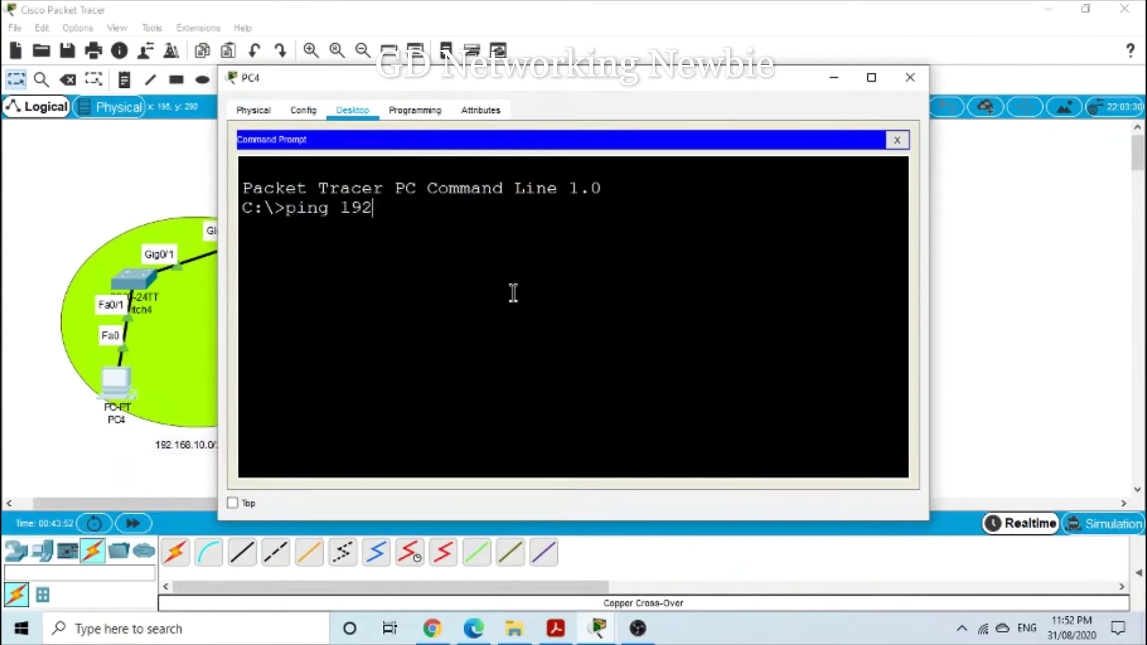
type(".168.10.1")
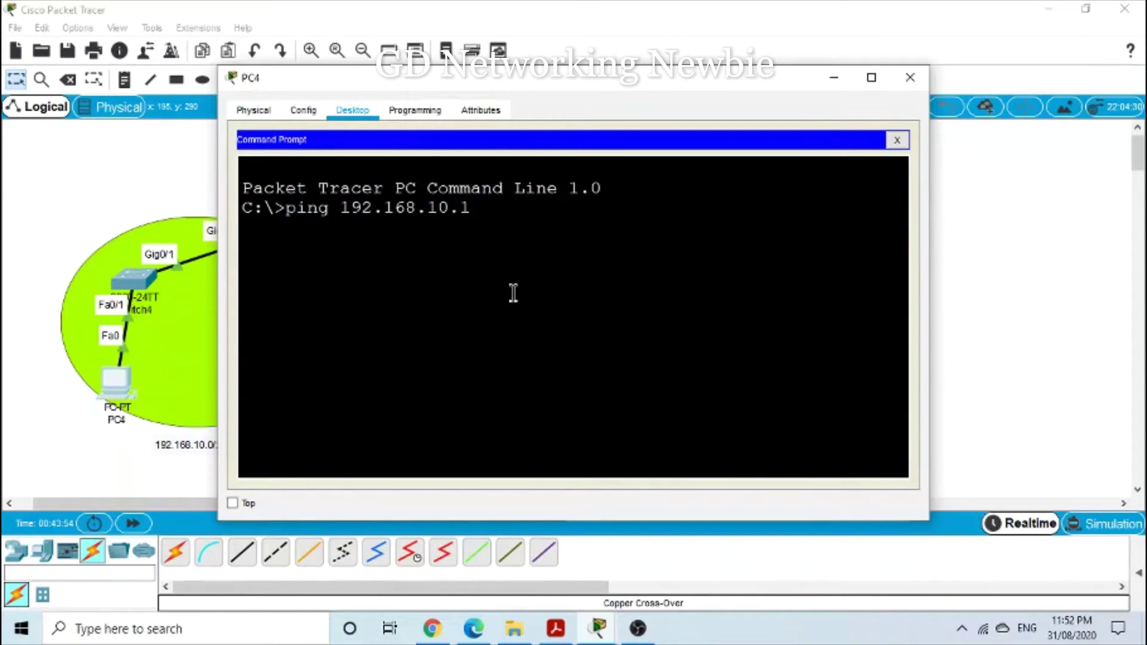
key("Return")
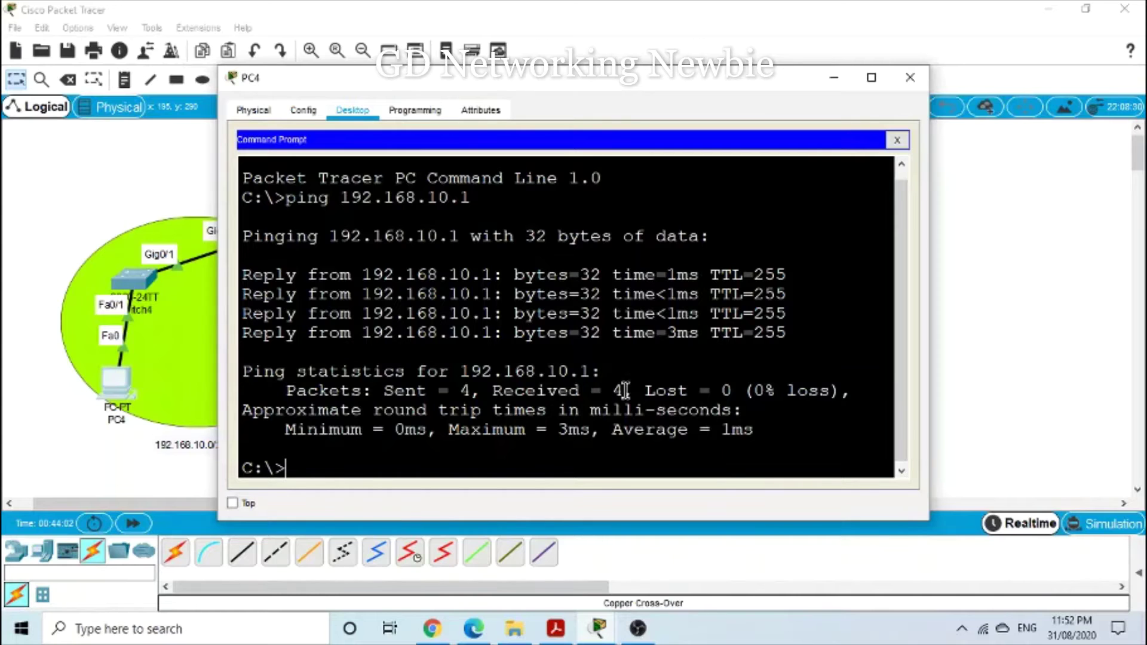
left_click_drag(639, 391, 721, 393)
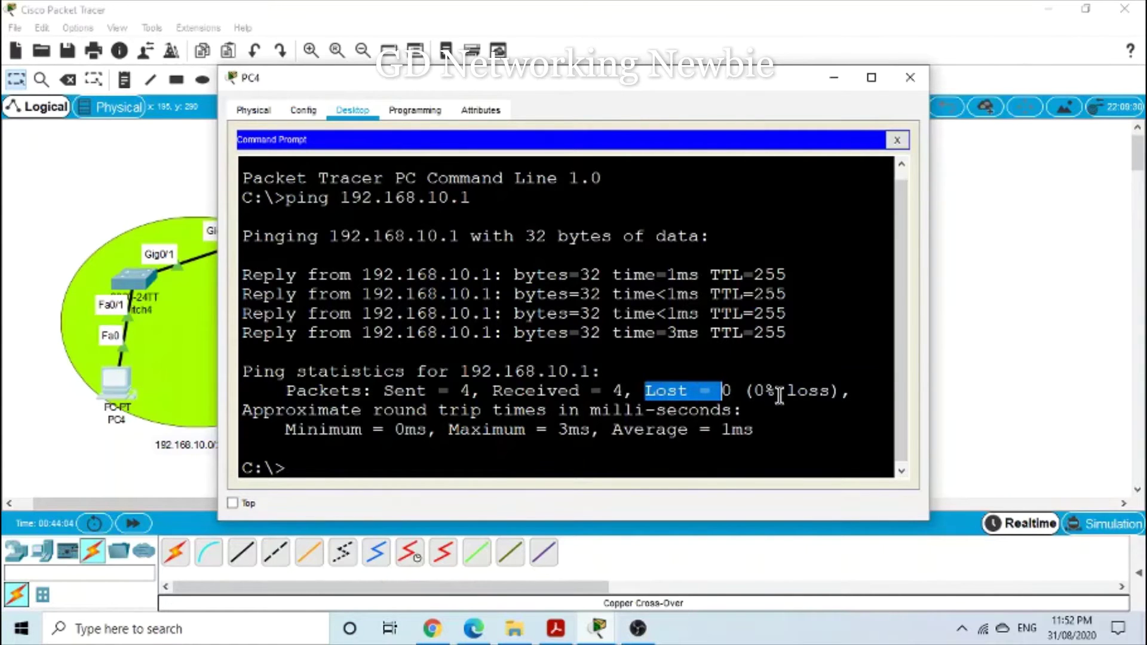
left_click(910, 77)
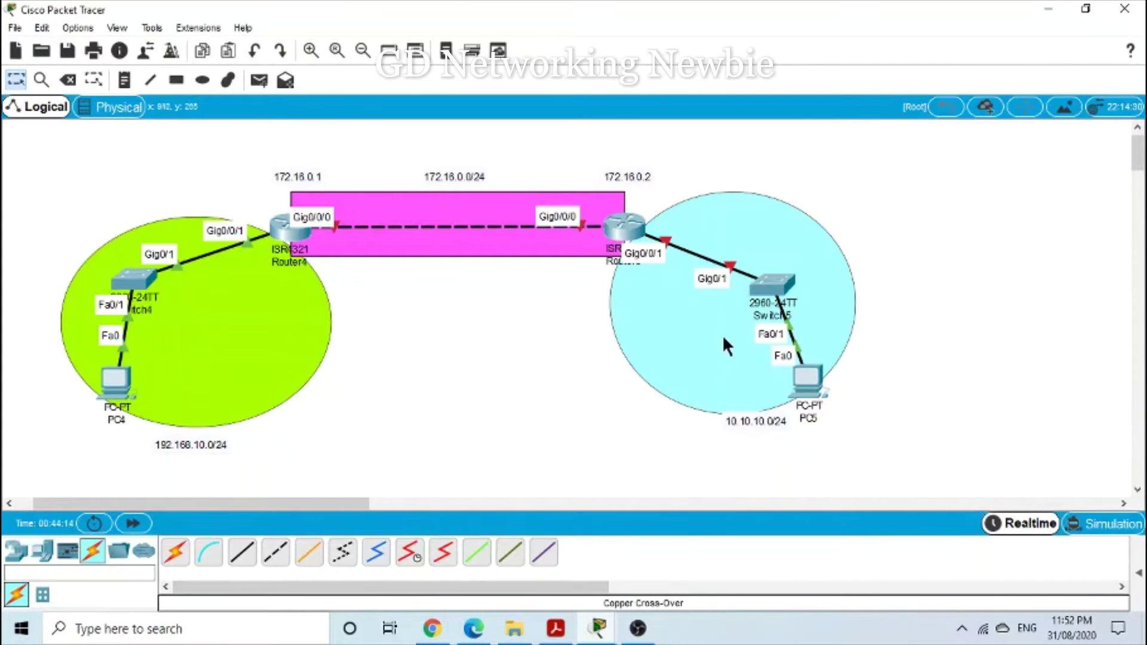
- Open Router5's command line in a maximized window and answer n to the initial configuration dialog
left_click(626, 234)
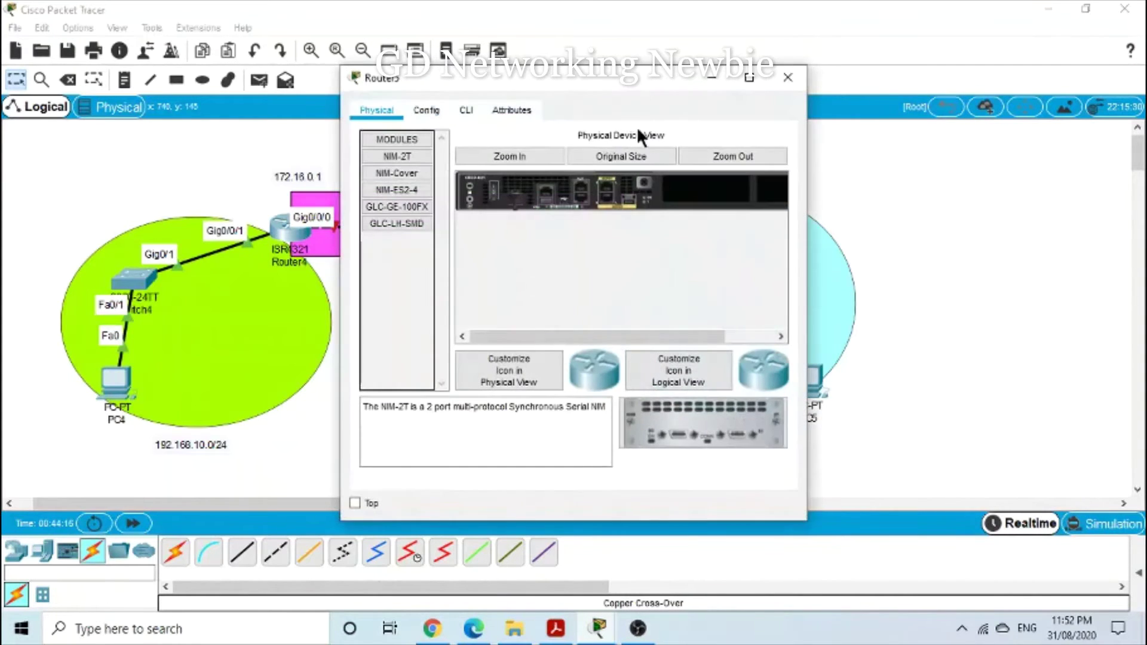
left_click_drag(474, 139, 403, 151)
left_click(260, 186)
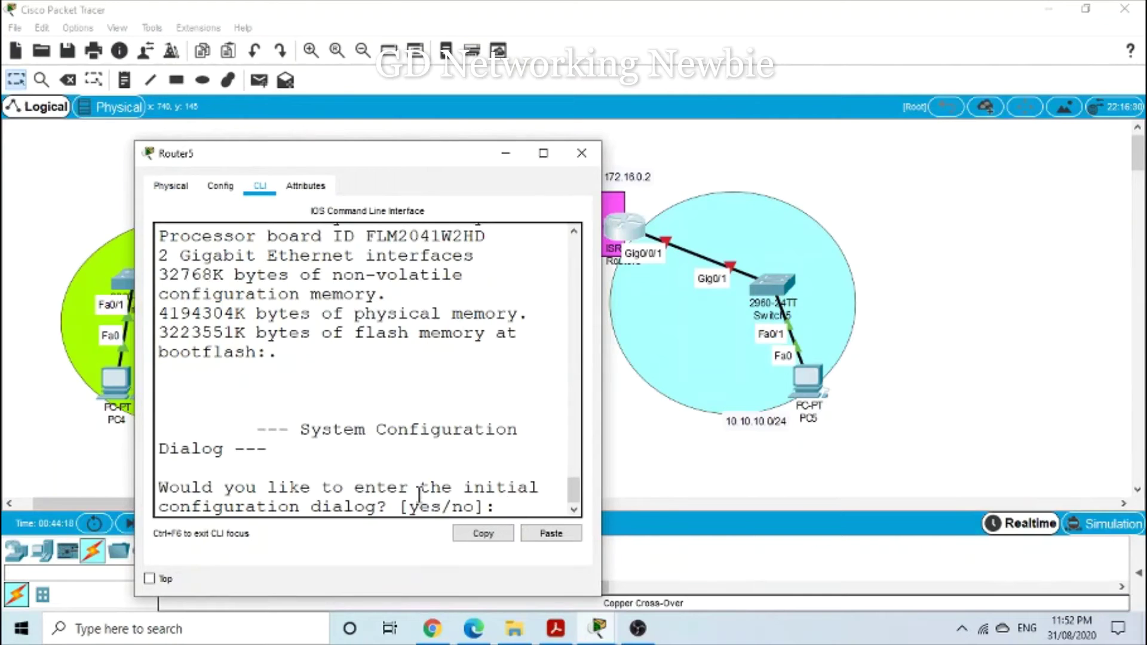
left_click(544, 153)
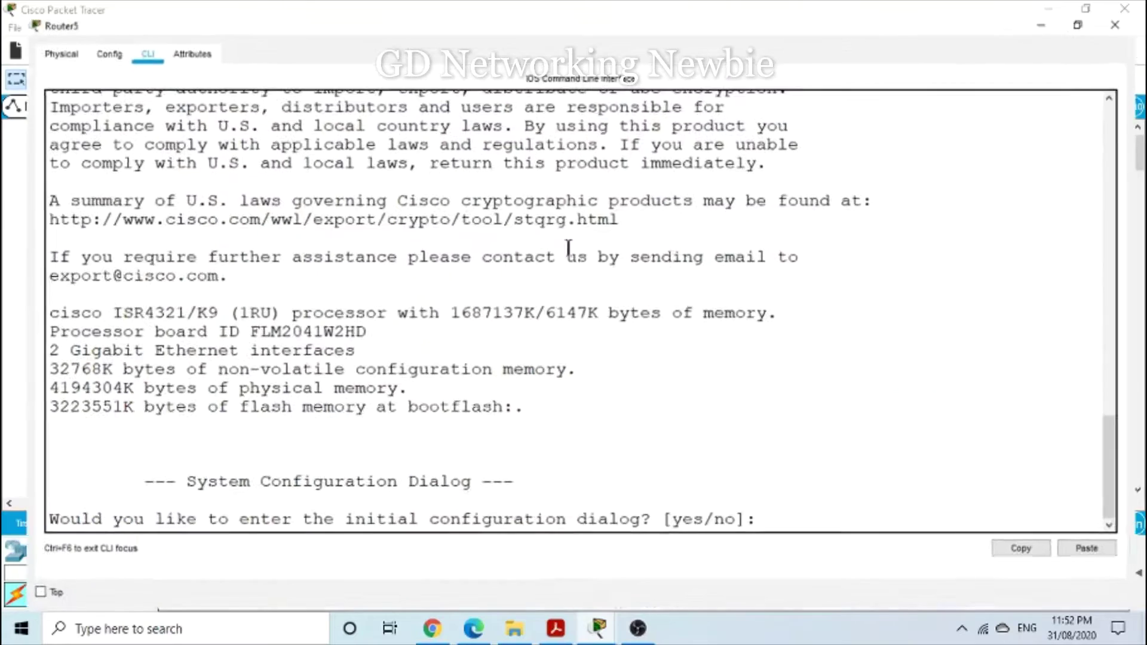
type("n")
key("Return")
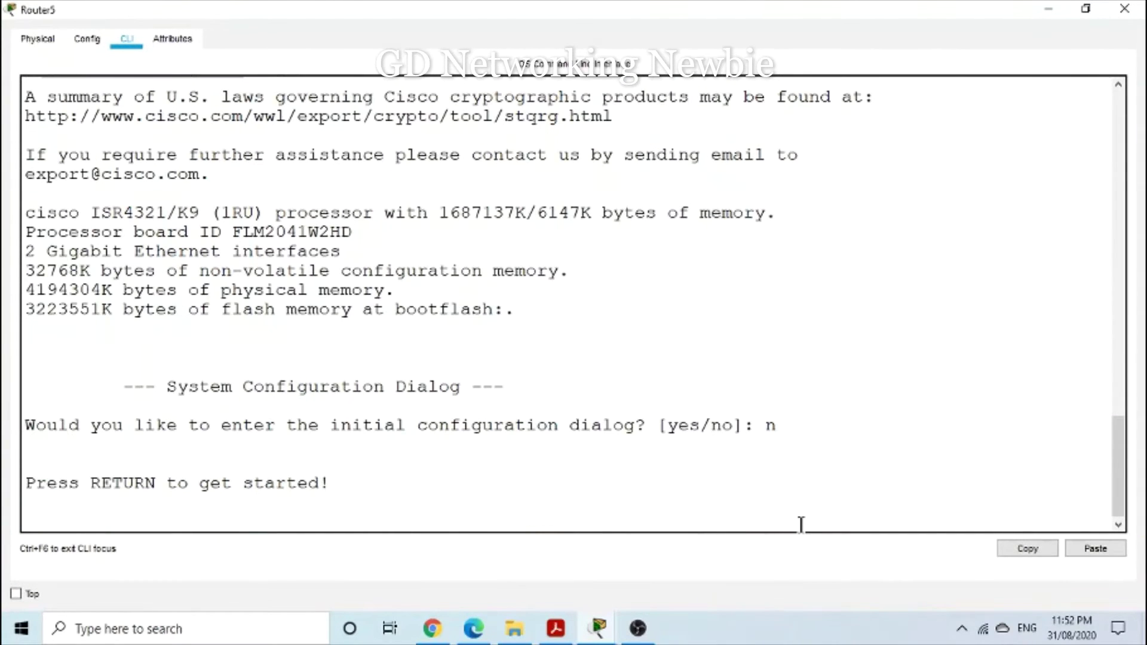
key("Return")
- Enter privileged mode on Router5 with en, and start global configuration from the terminal with config
type("en")
key("Return")
type("config")
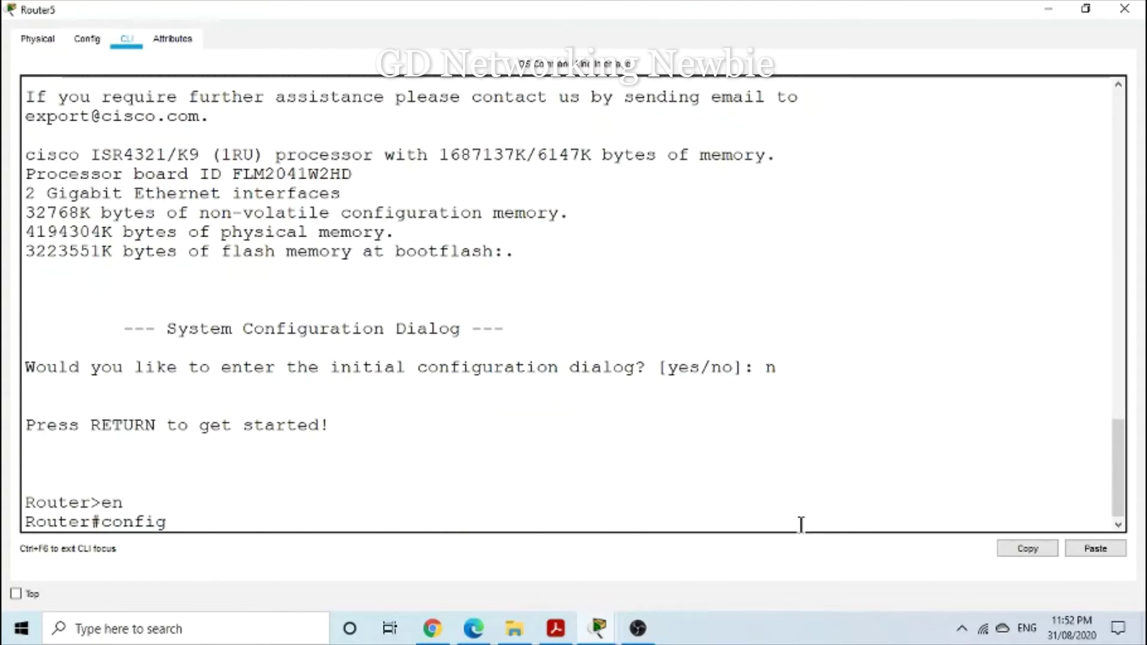
key("Return")
type("t")
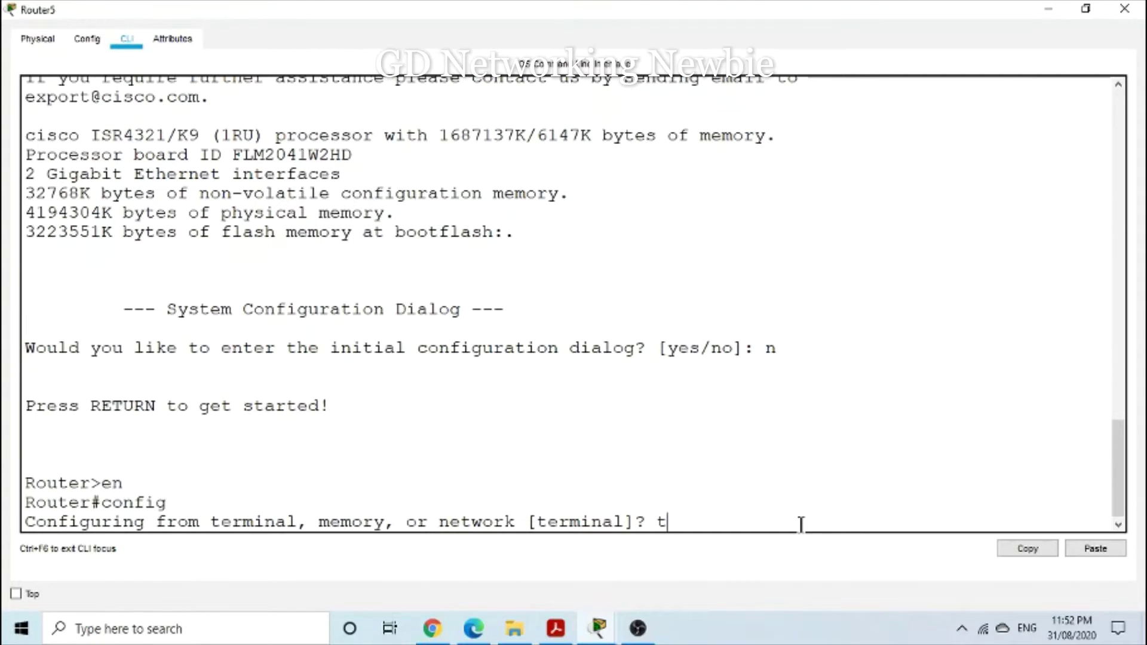
key("BackSpace")
key("Return")
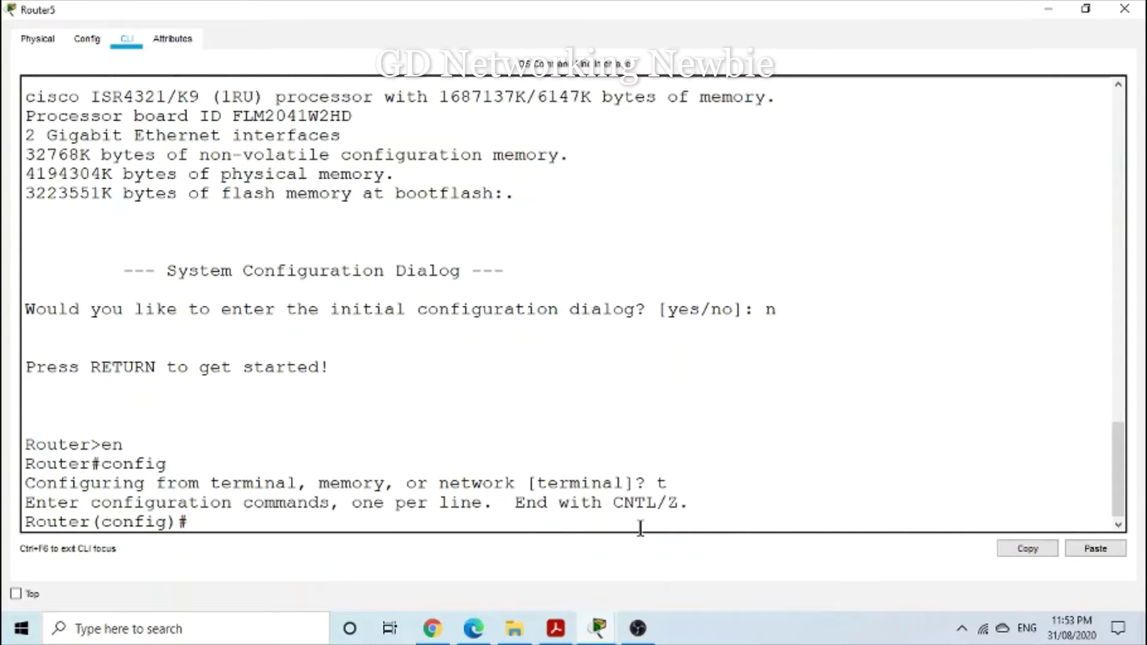
- Restore Router5's window to its smaller size and place it clear of Router5's side of the topology
left_click(1086, 9)
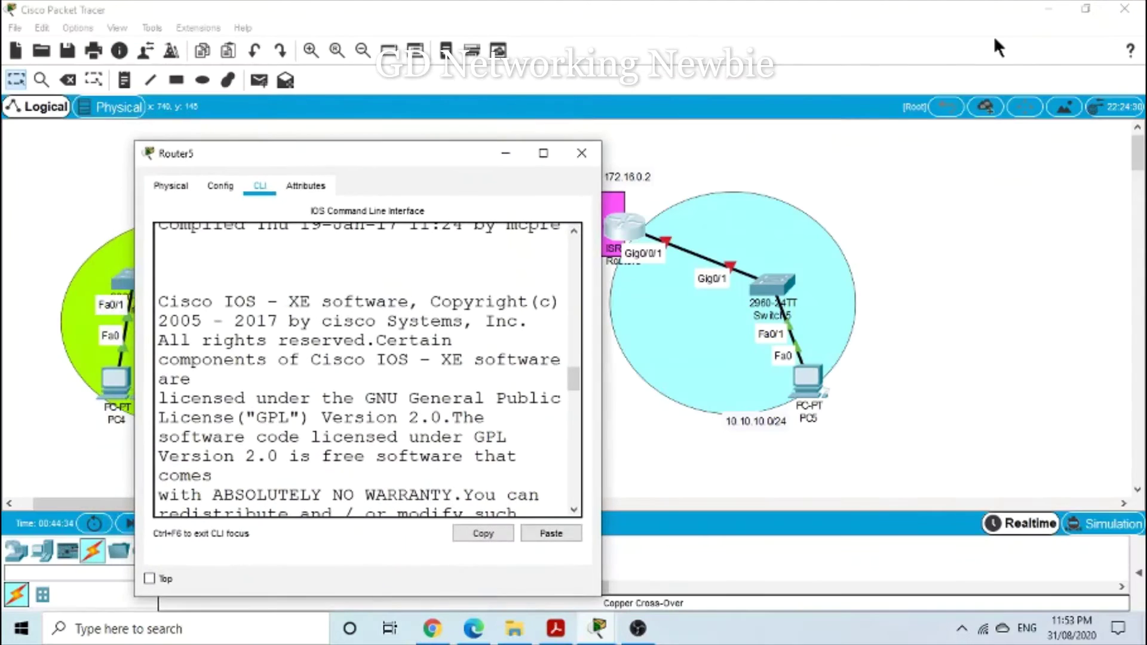
left_click_drag(509, 163, 495, 239)
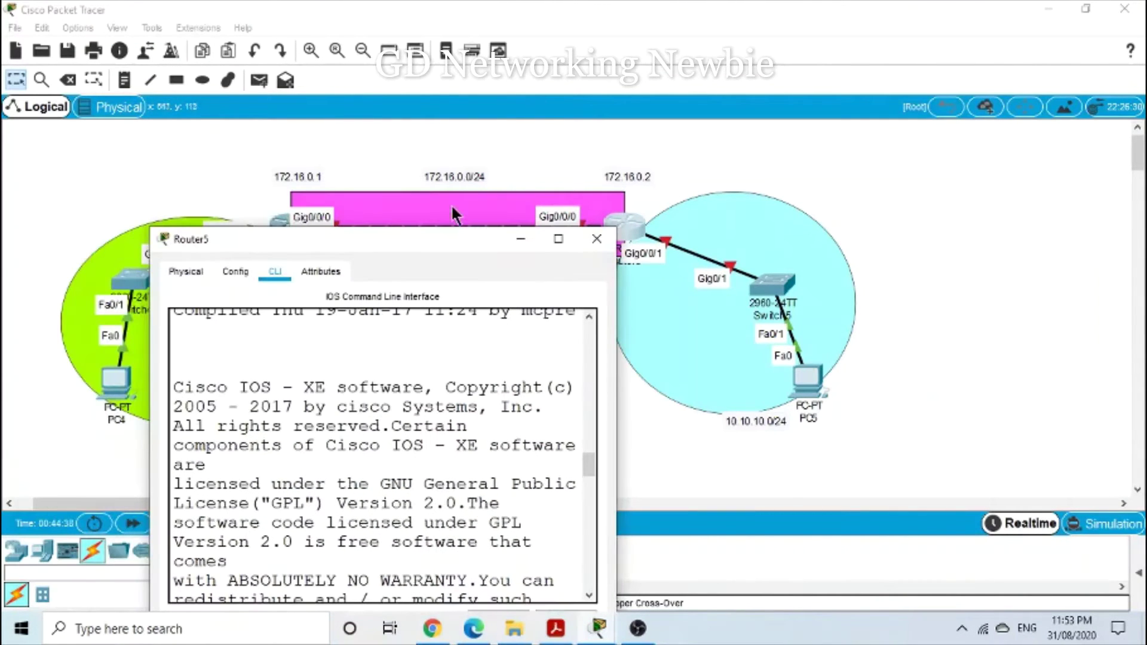
left_click(637, 176)
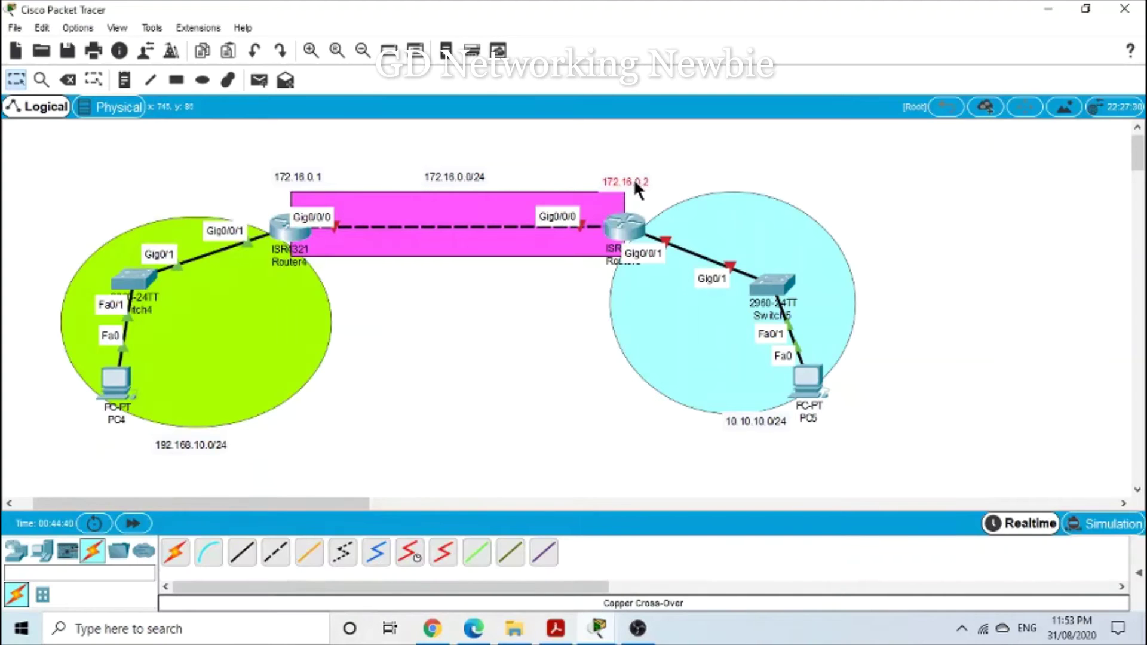
left_click(619, 228)
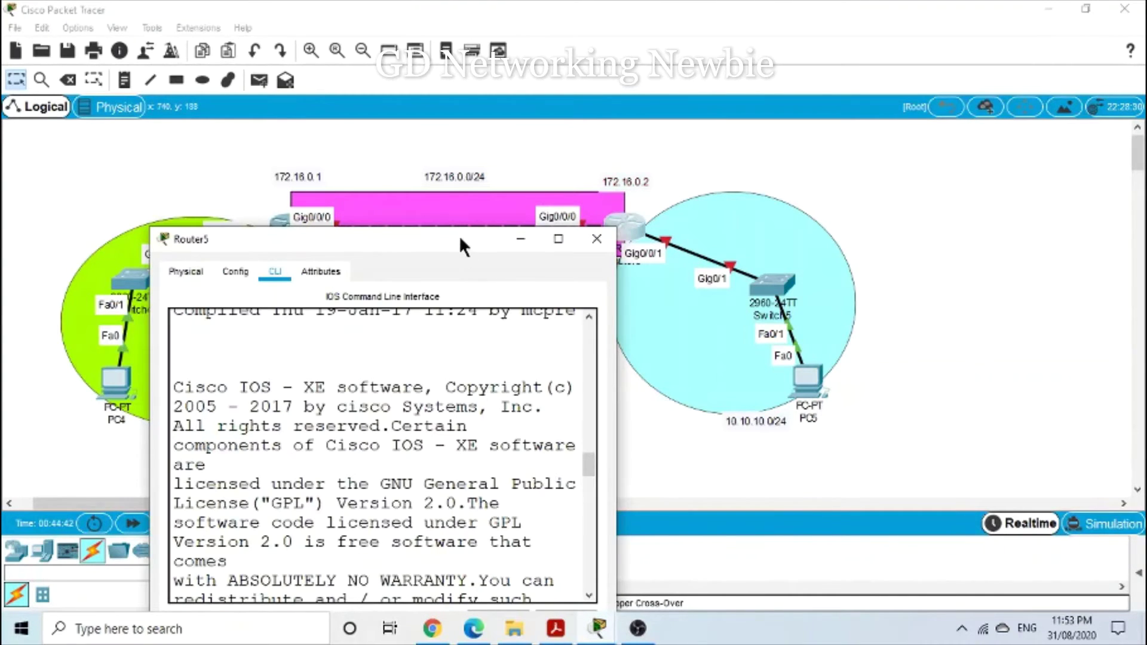
left_click_drag(459, 237, 371, 80)
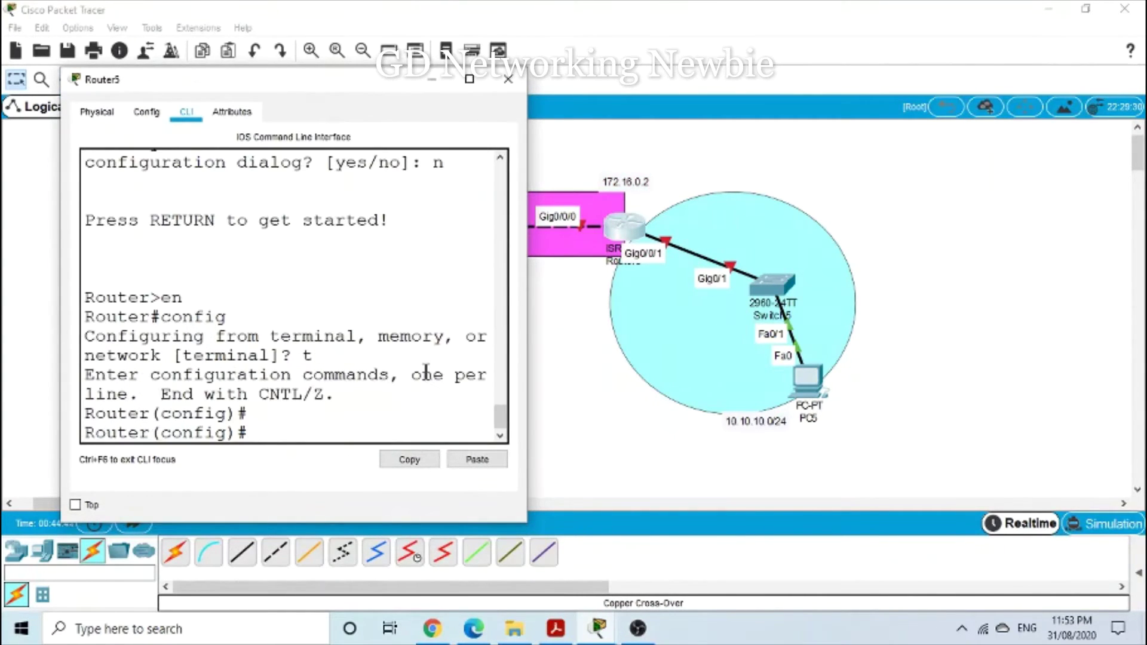
- Enter interface configuration mode for g0/0/0 on Router5
type("inter")
key("Tab")
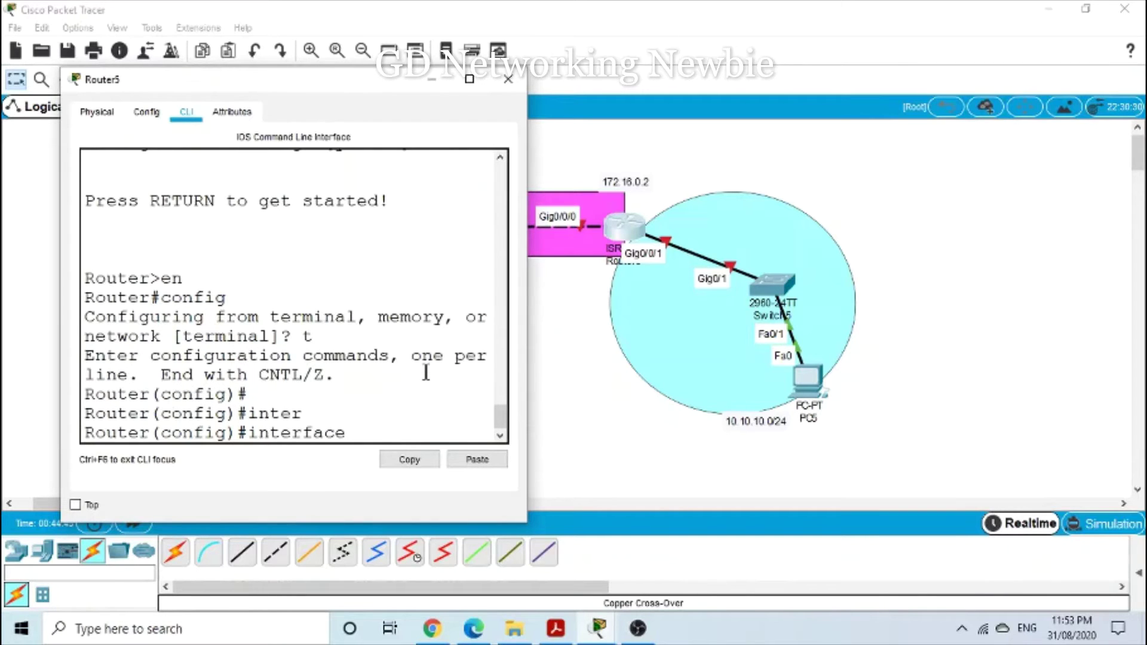
type("0/0")
key("BackSpace")
key("BackSpace")
key("BackSpace")
type("g0/0/0")
key("Return")
- Assign IP address 172.16.0.2 with mask 255.255.255.0 to Router5's g0/0/0 and enable it with no shut
type("ip add")
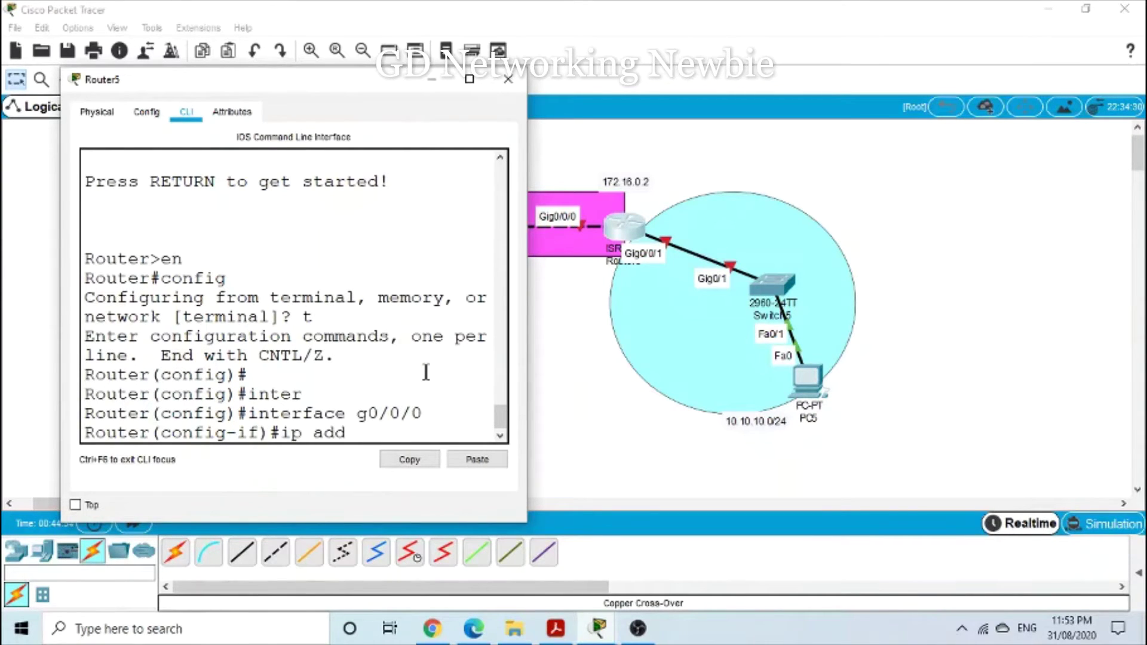
key("Tab")
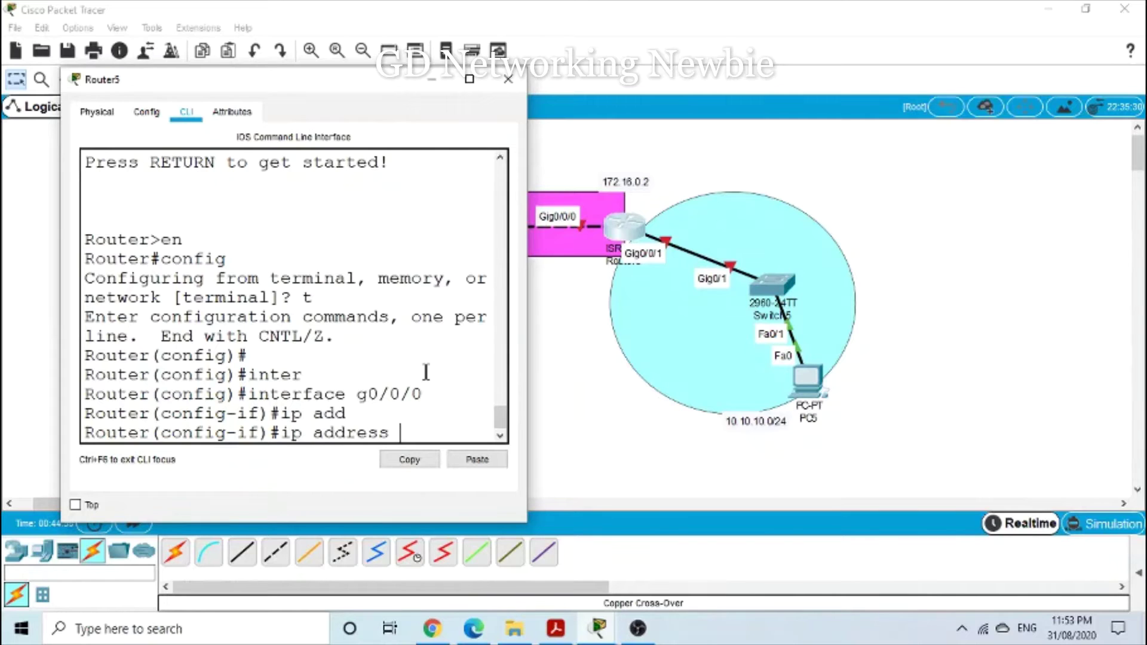
type("172.16.0.")
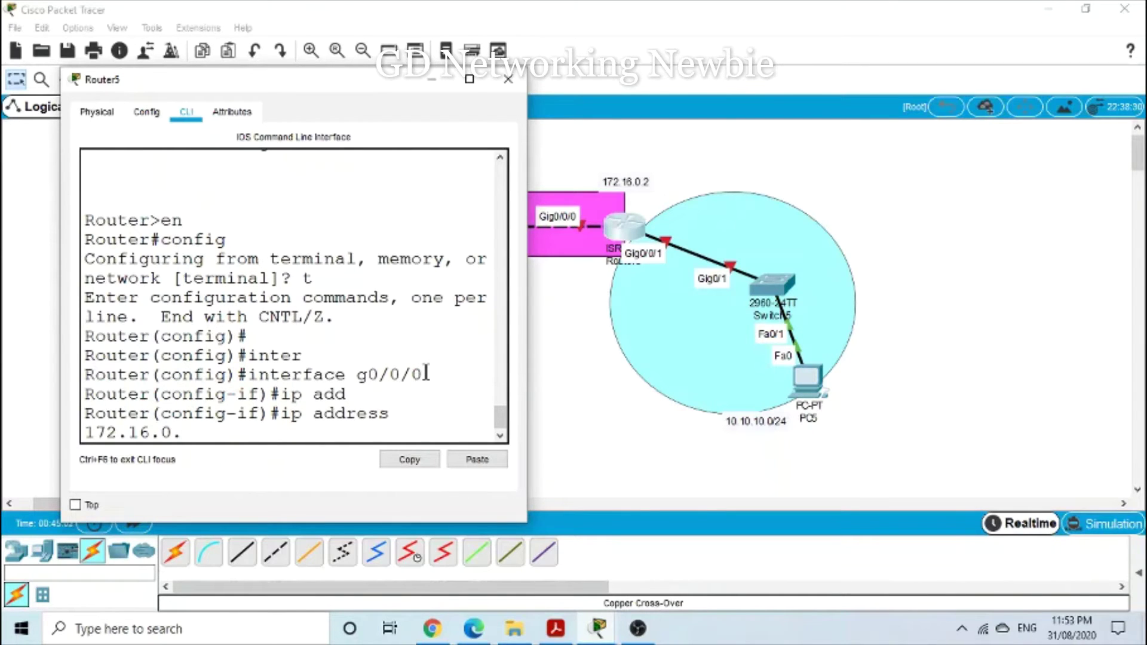
type("2 255.")
type("255.255.0")
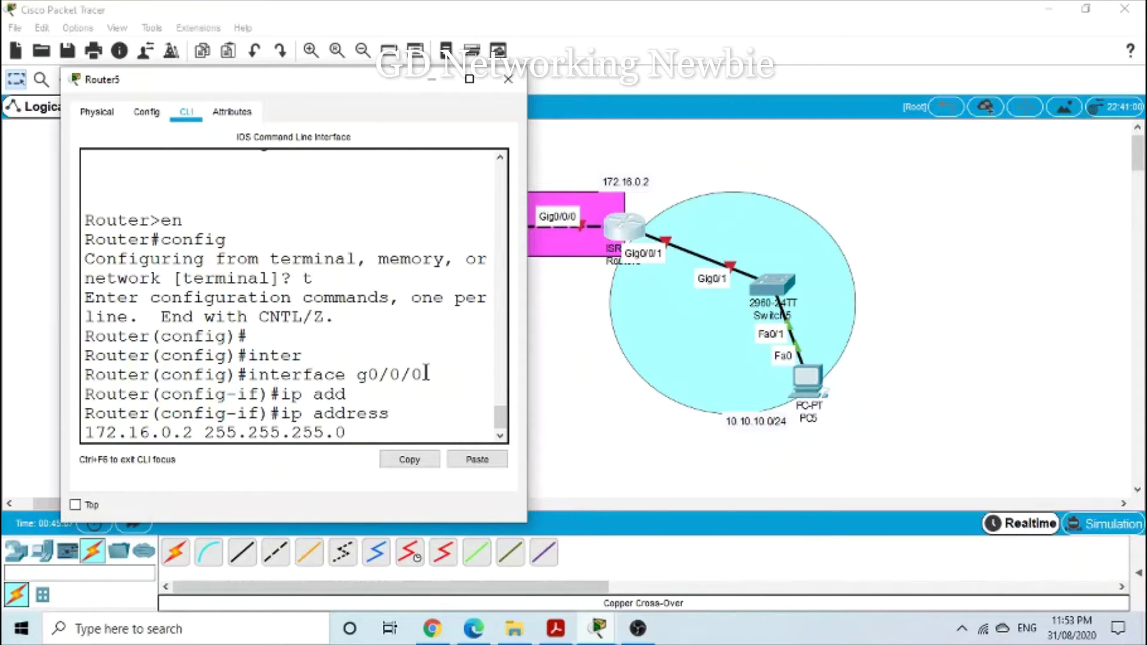
key("Return")
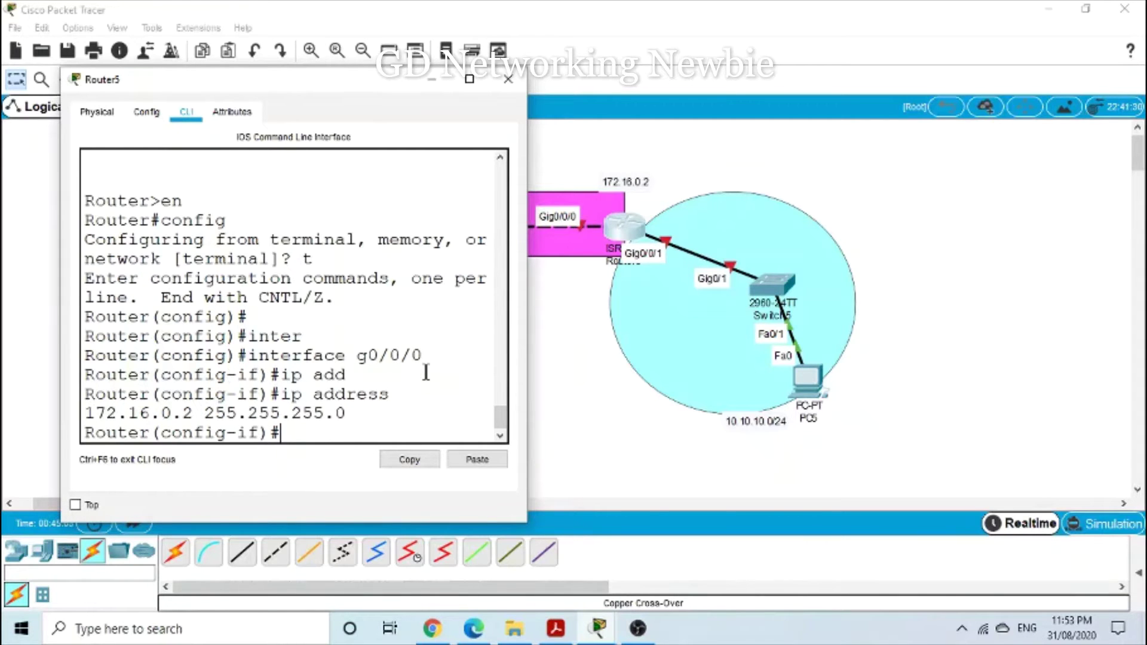
type("no shut")
key("Return")
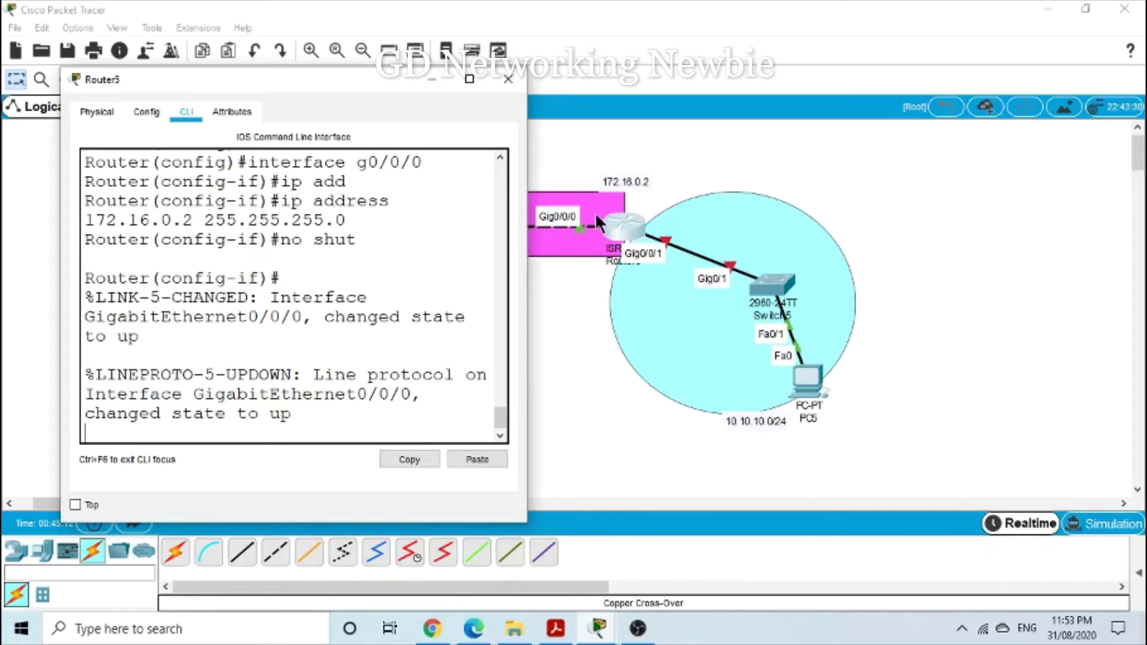
key("Return")
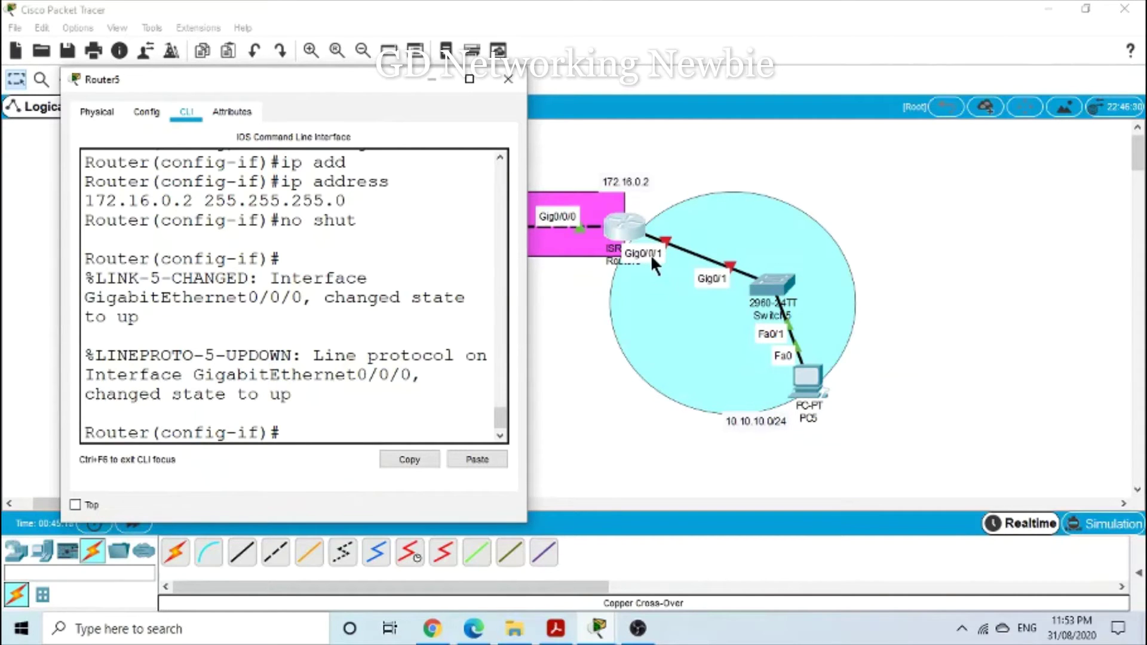
- Enter interface configuration mode for g0/0/1 on Router5
type("nter")
key("Tab")
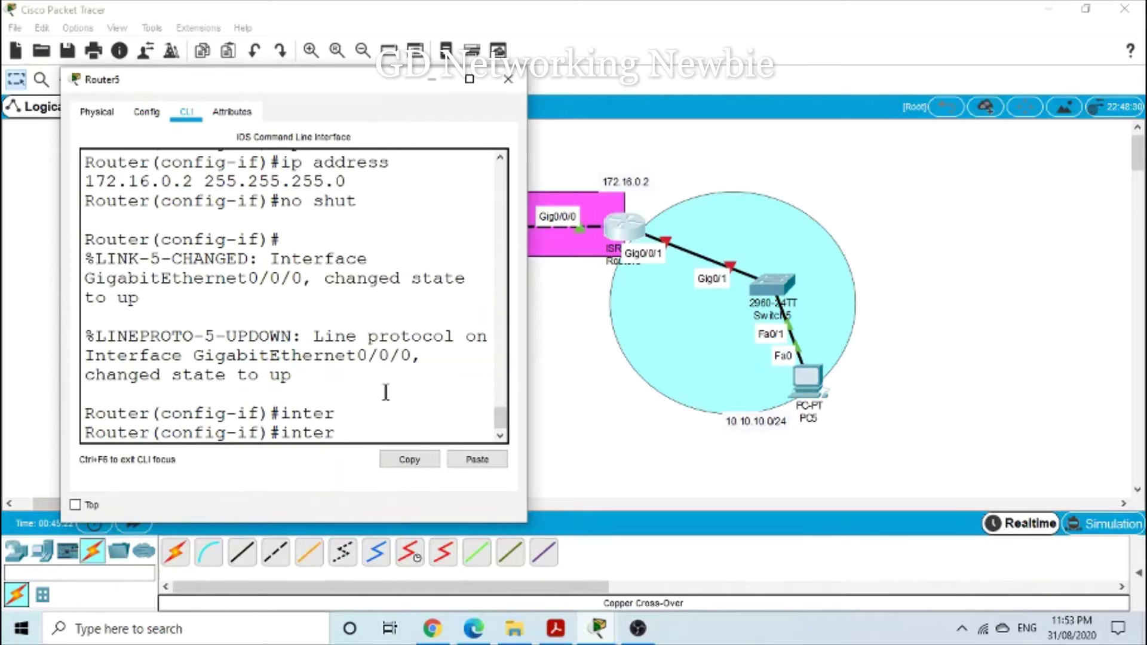
type("face g0/0/1")
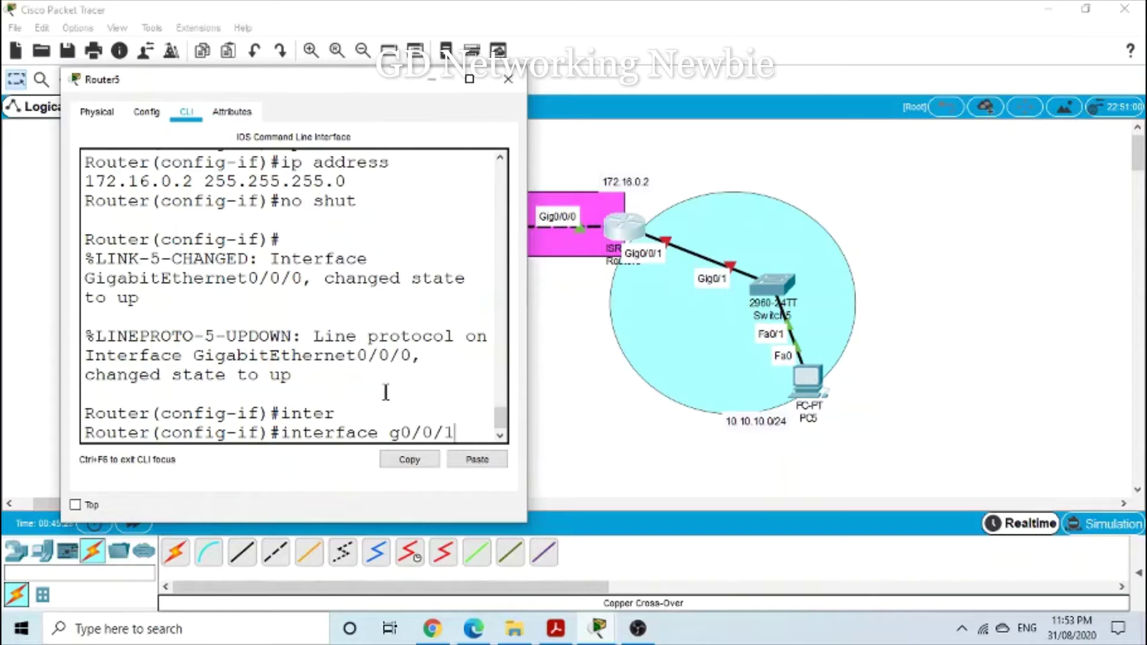
key("Return")
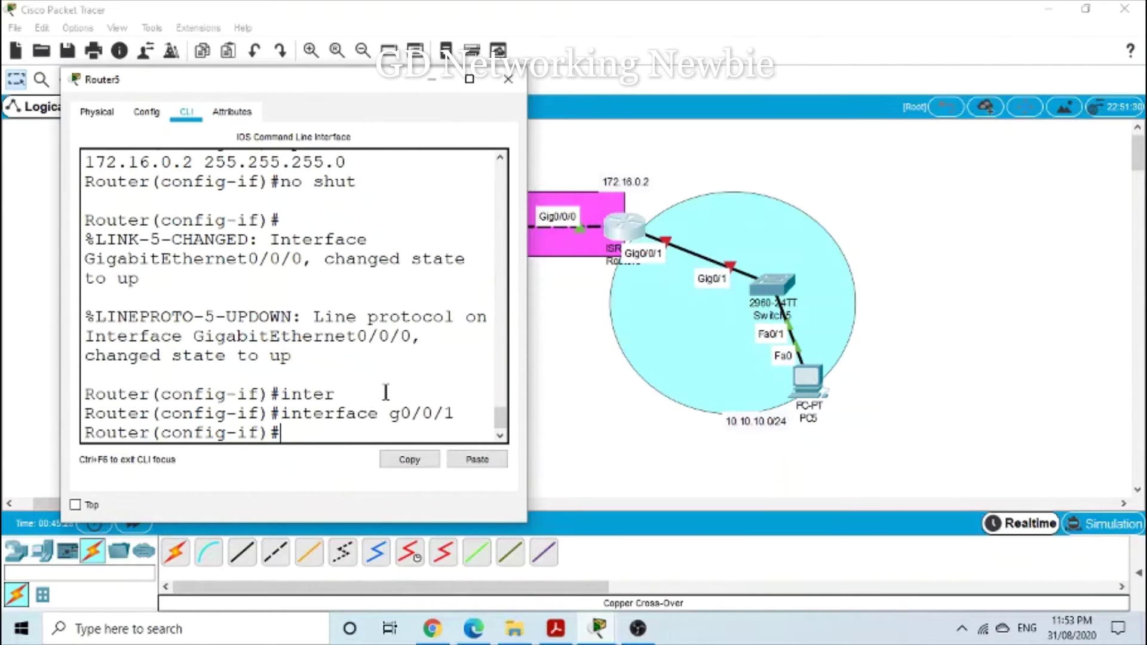
- Assign IP address 10.10.10.1 with mask 255.255.255.0 to Router5's g0/0/1, enable it with no shut, and close the router window
type("ip add")
key("Tab")
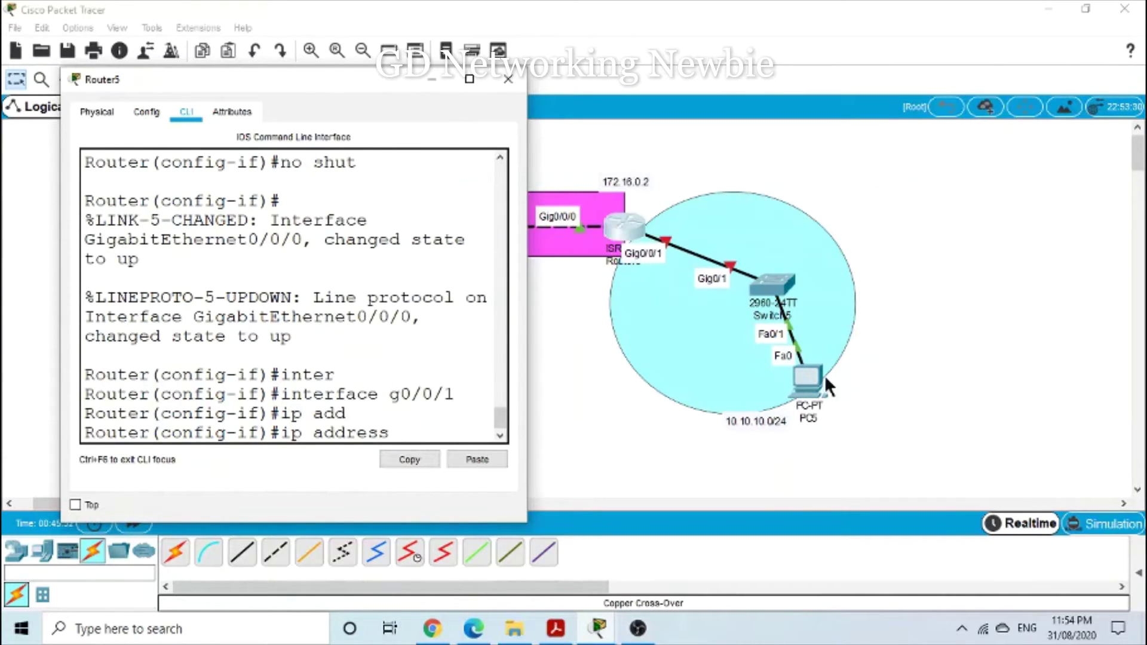
left_click(747, 419)
double_click(749, 418)
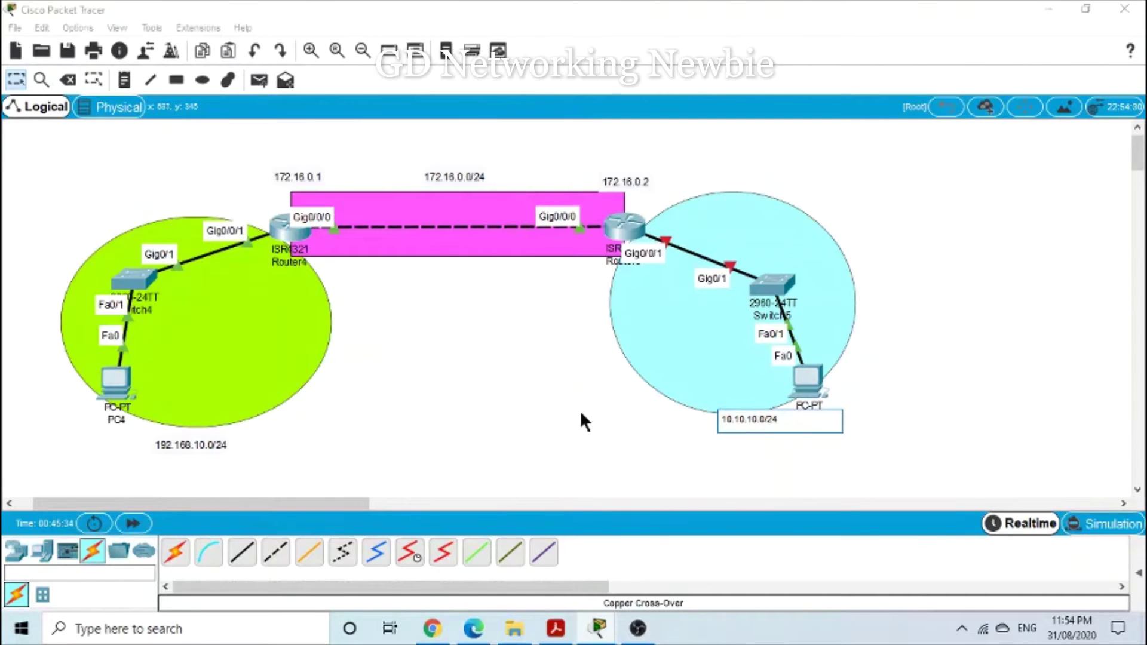
left_click(626, 234)
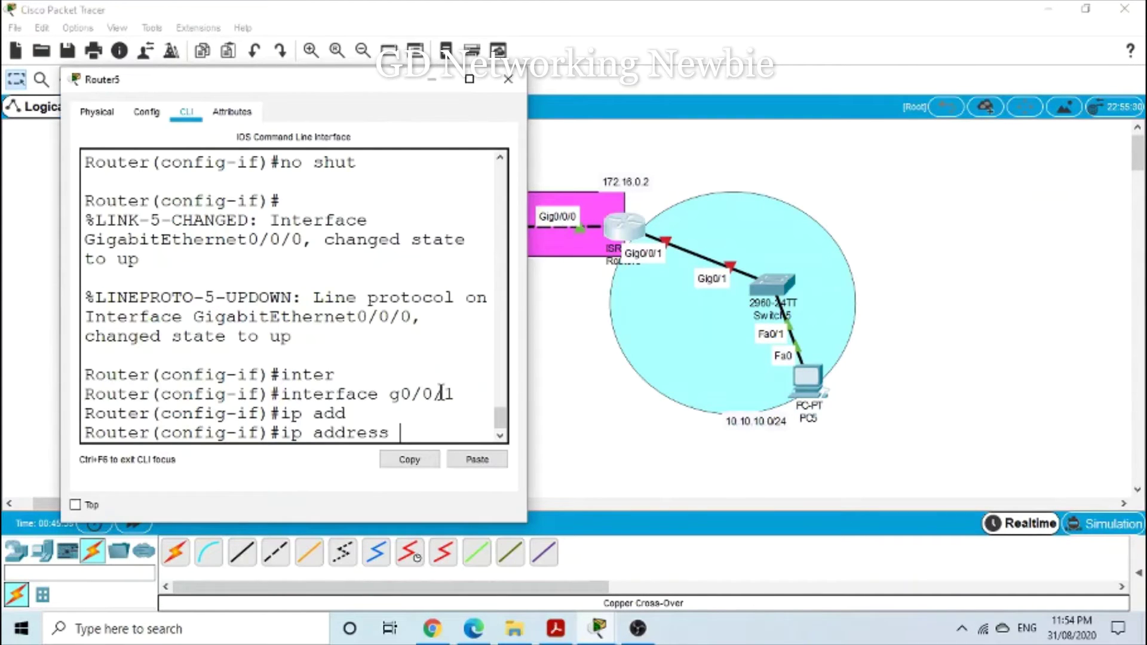
type("10.10.10.1 2")
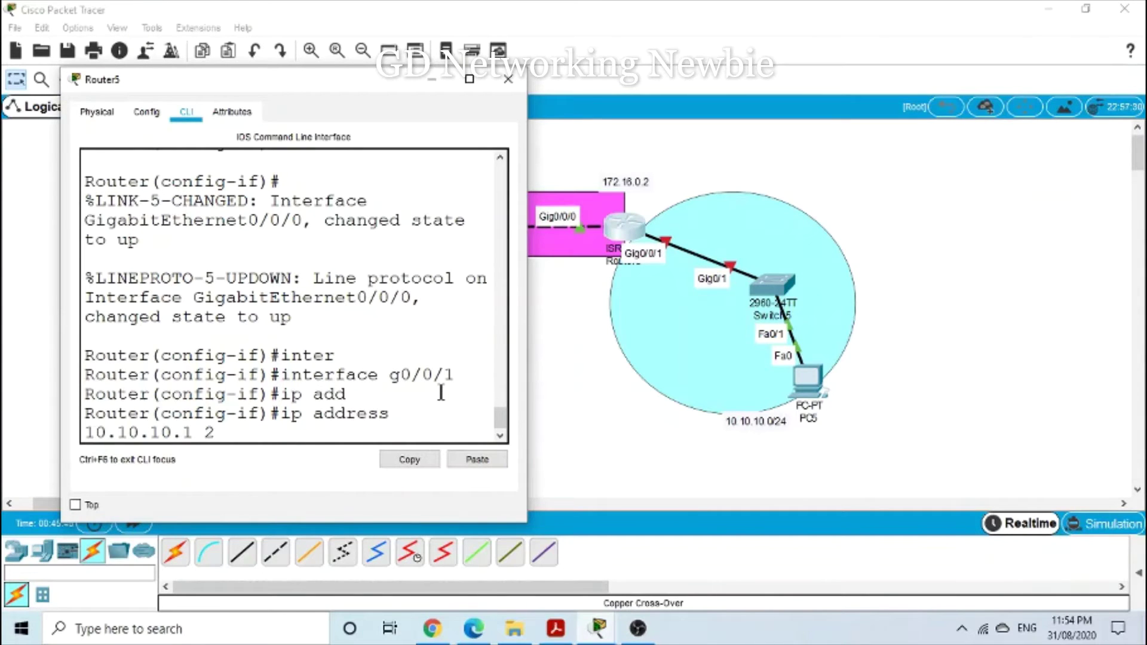
type("55.255.255.0")
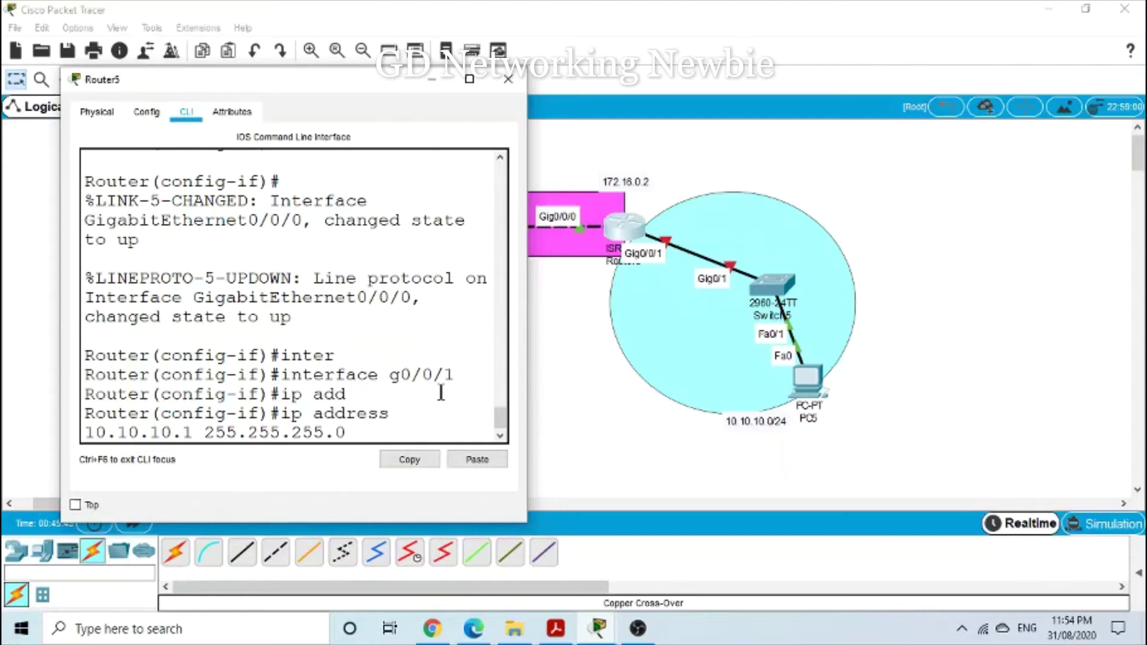
key("Return")
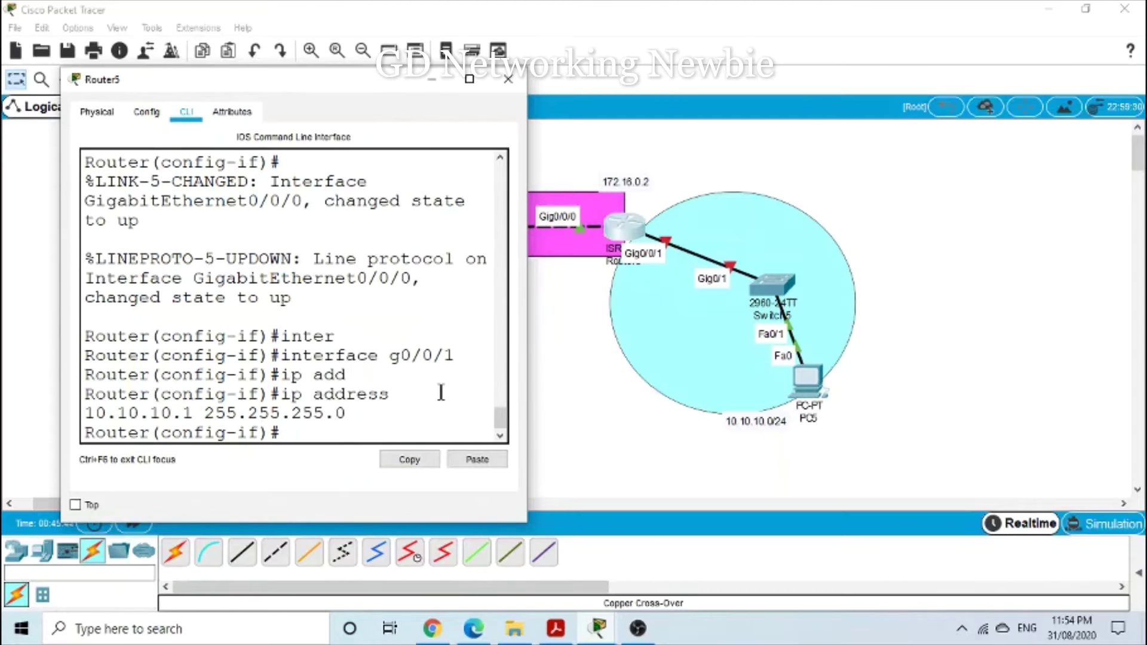
type("no shut")
key("Return")
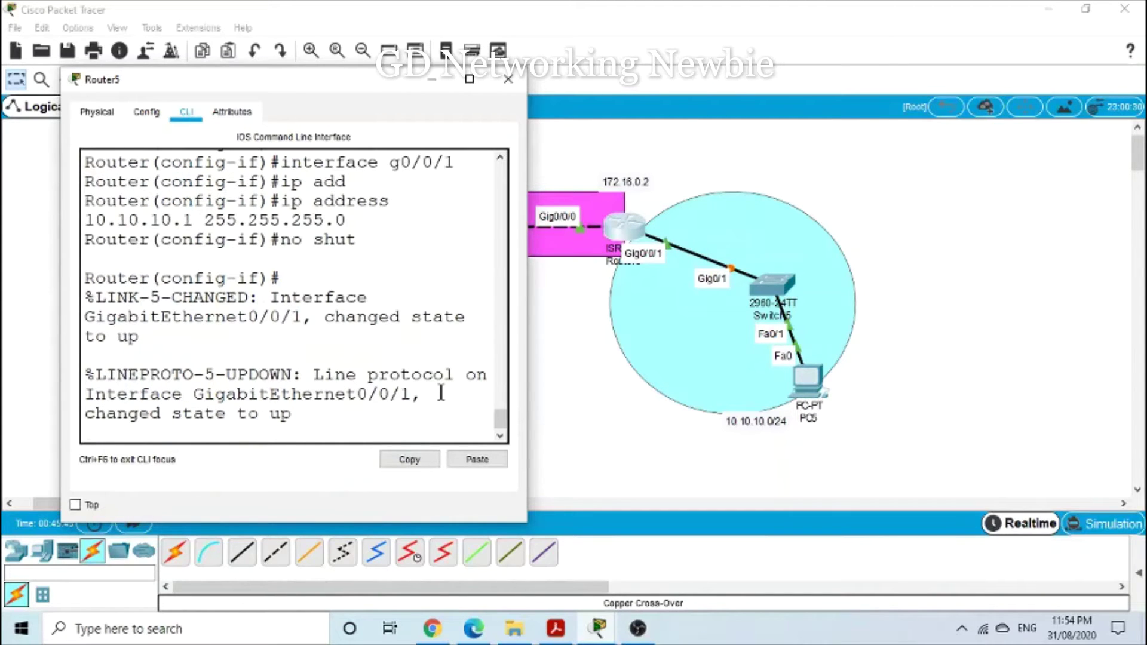
key("Return")
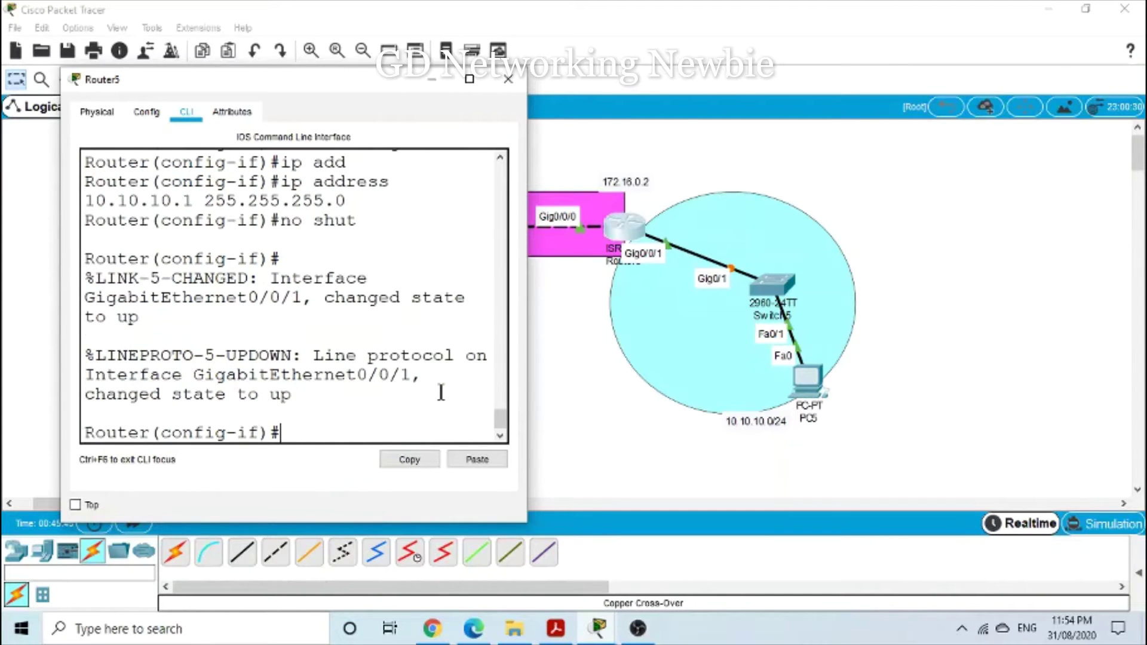
left_click(513, 87)
- Give PC5 the static IP address 10.10.10.2 with subnet mask 255.255.255.0, and close its window
left_click(809, 385)
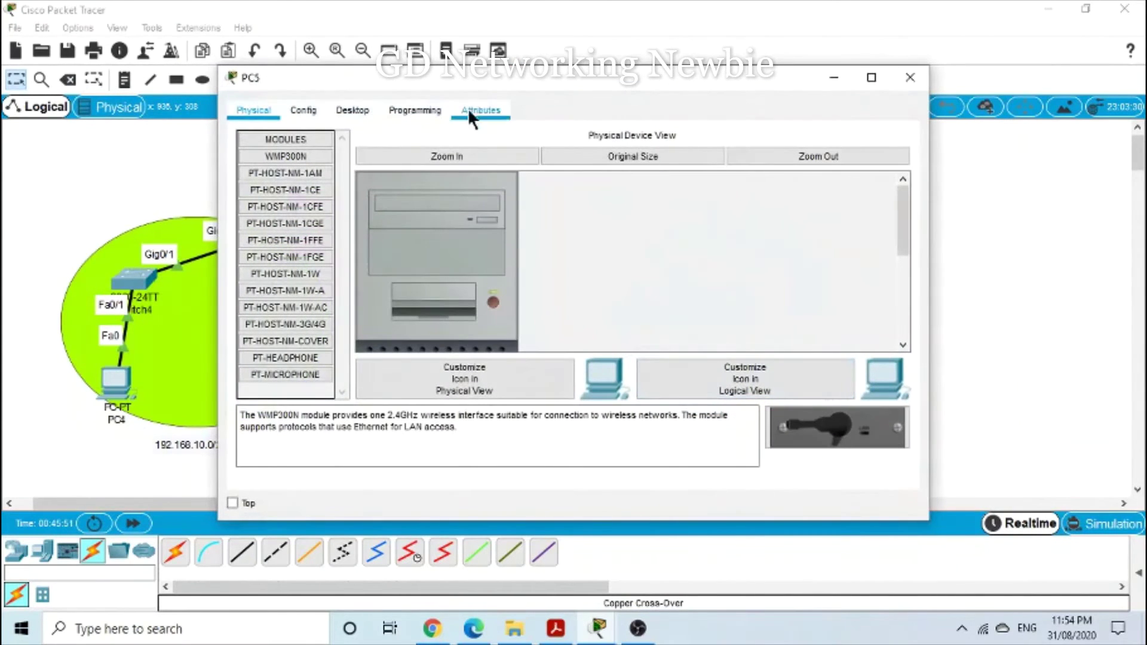
left_click(357, 109)
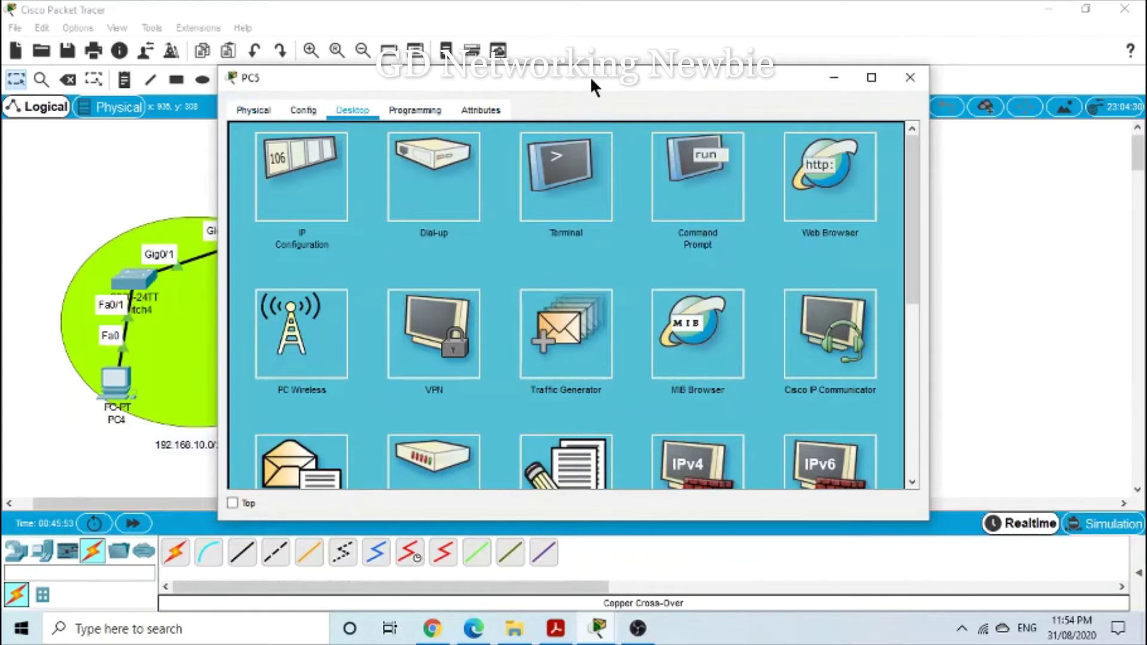
left_click_drag(591, 87, 231, 263)
left_click(179, 233)
left_click_drag(364, 266, 449, 157)
left_click(283, 232)
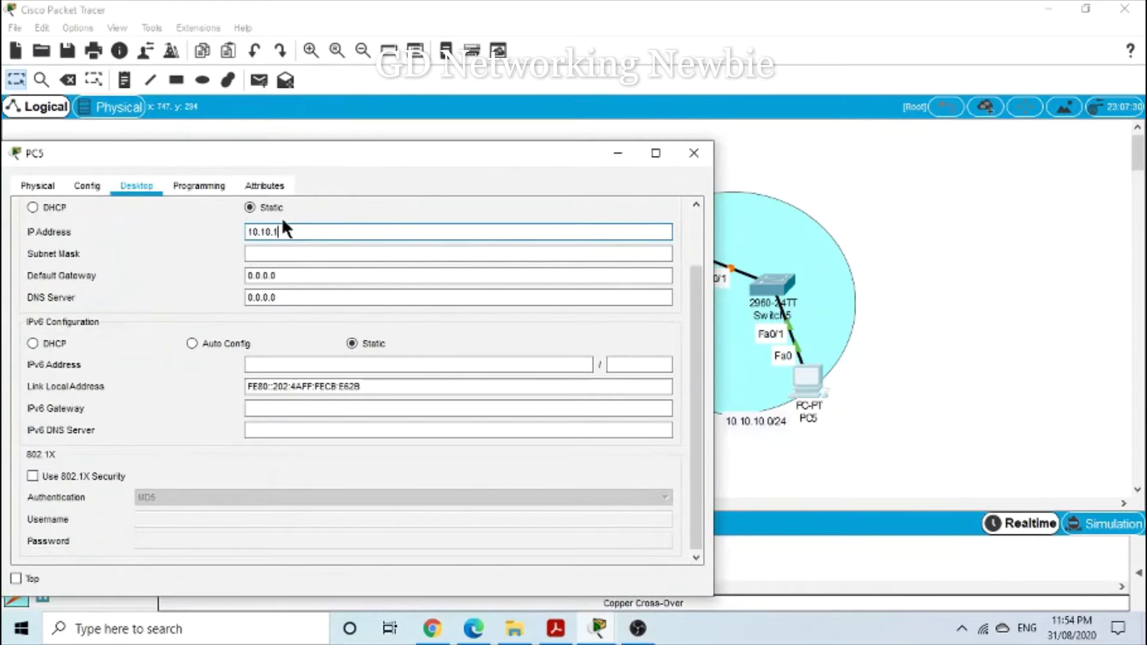
left_click(322, 251)
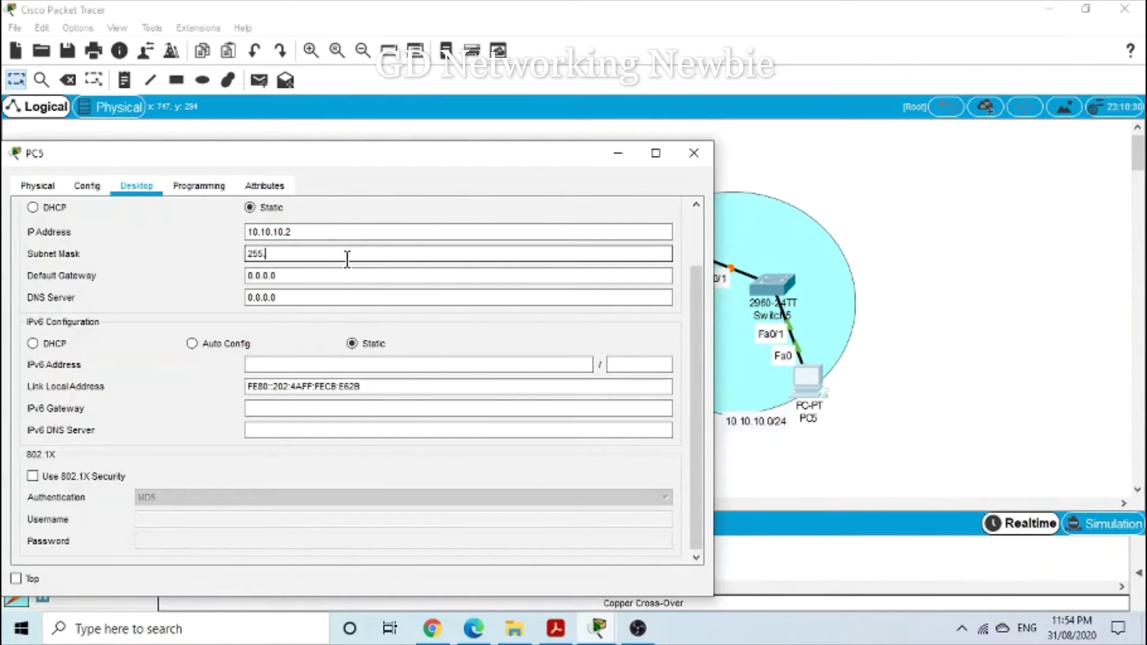
type("55.255.0")
left_click(376, 269)
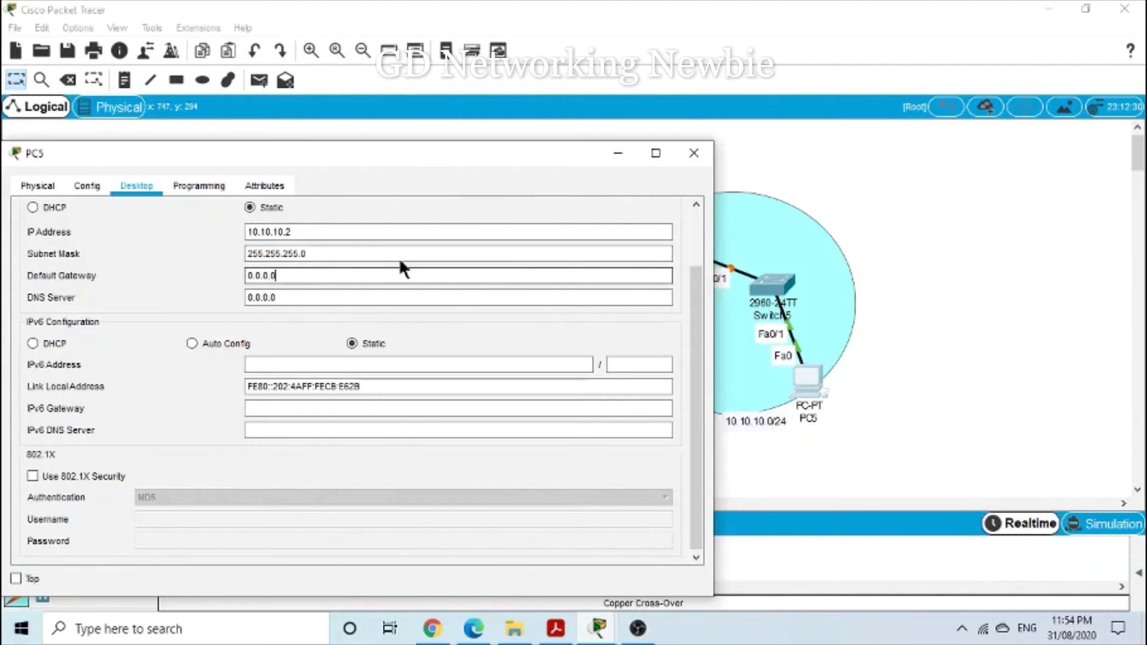
left_click(694, 153)
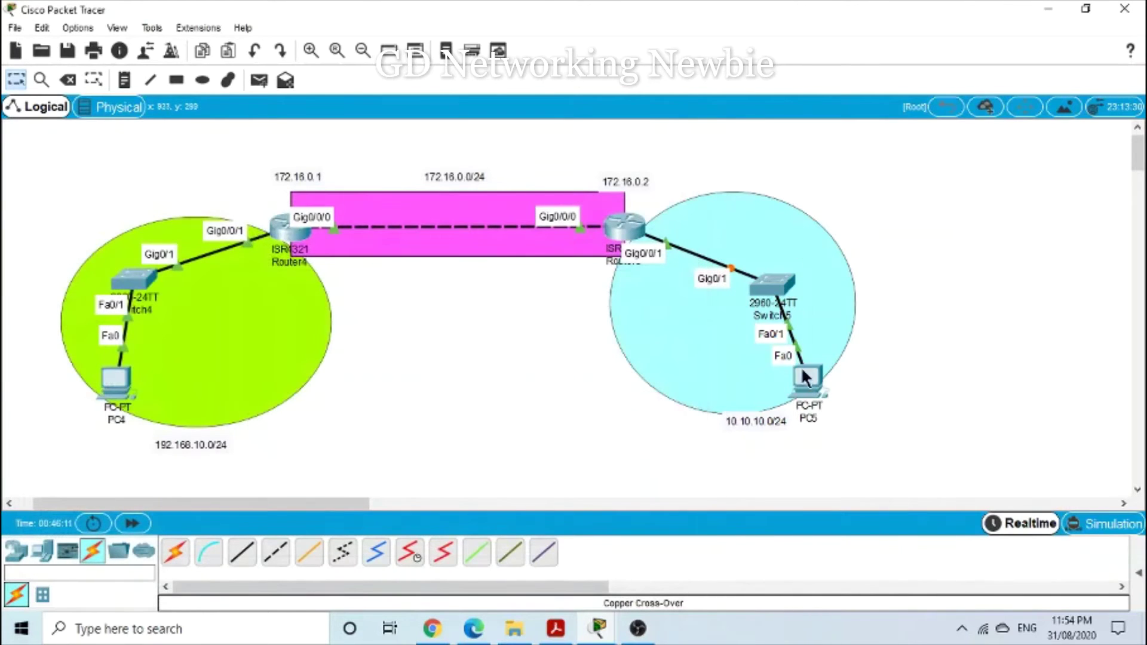
- Return Router5's command line from interface configuration to privileged mode, and put its window away
left_click(634, 234)
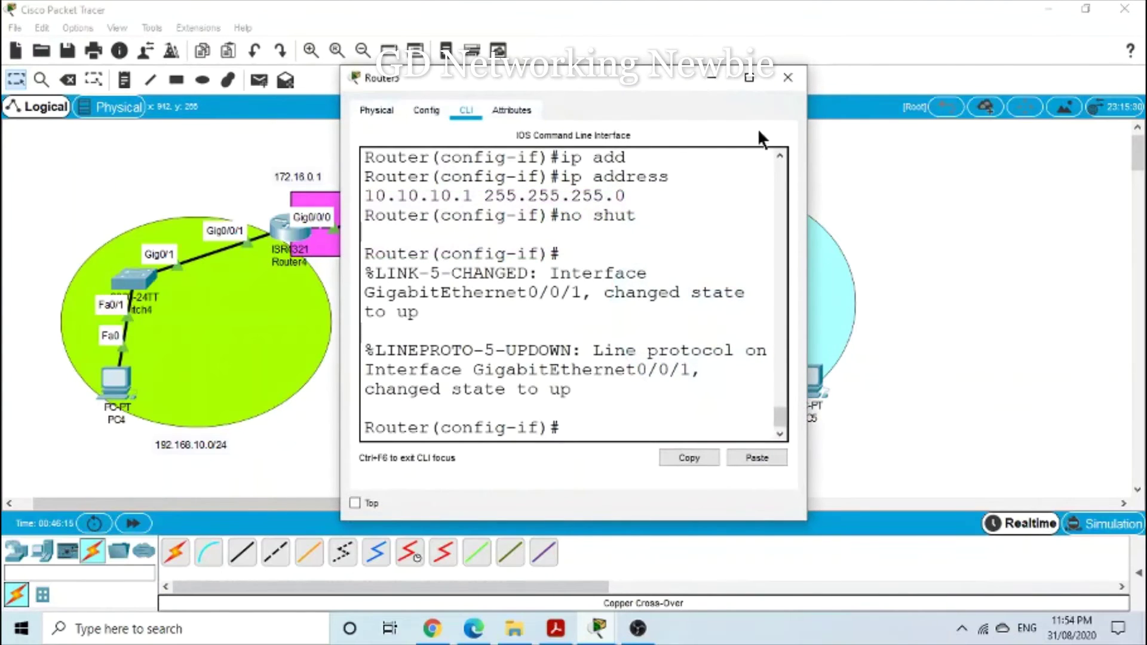
key("Return")
key("Return")
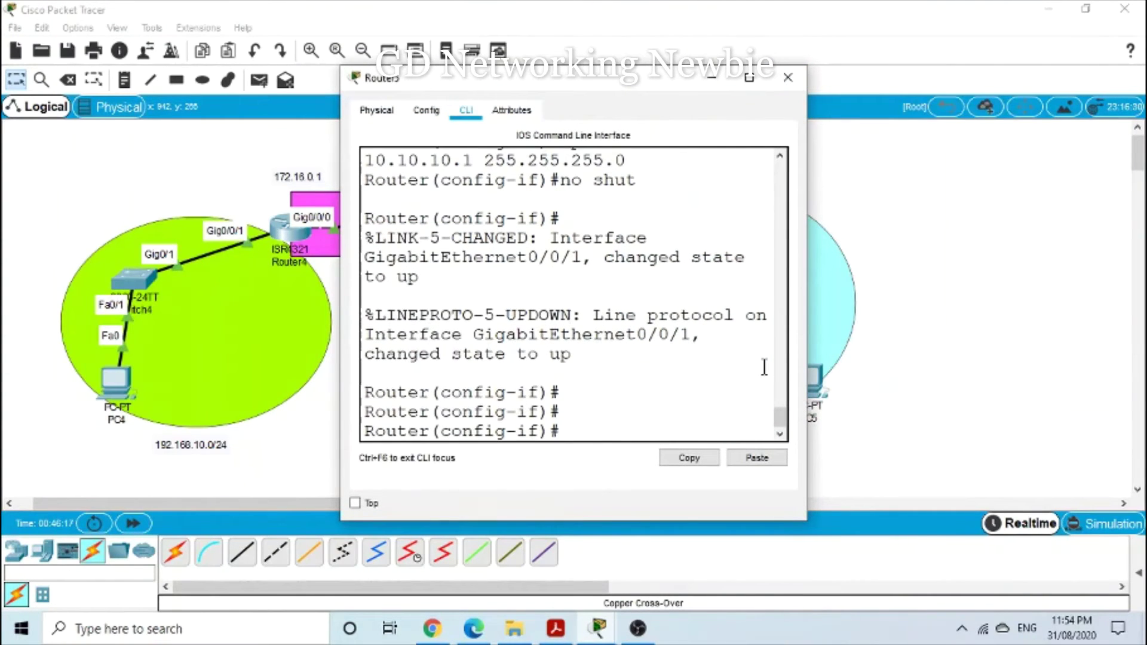
key("ctrl+z")
key("Return")
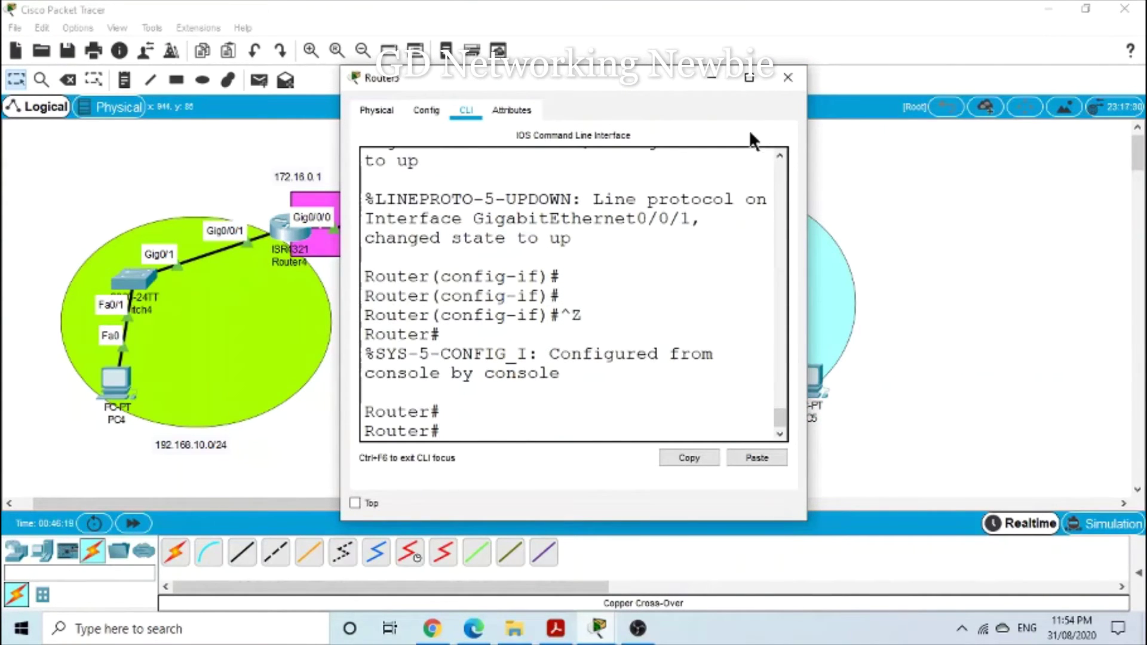
left_click(721, 79)
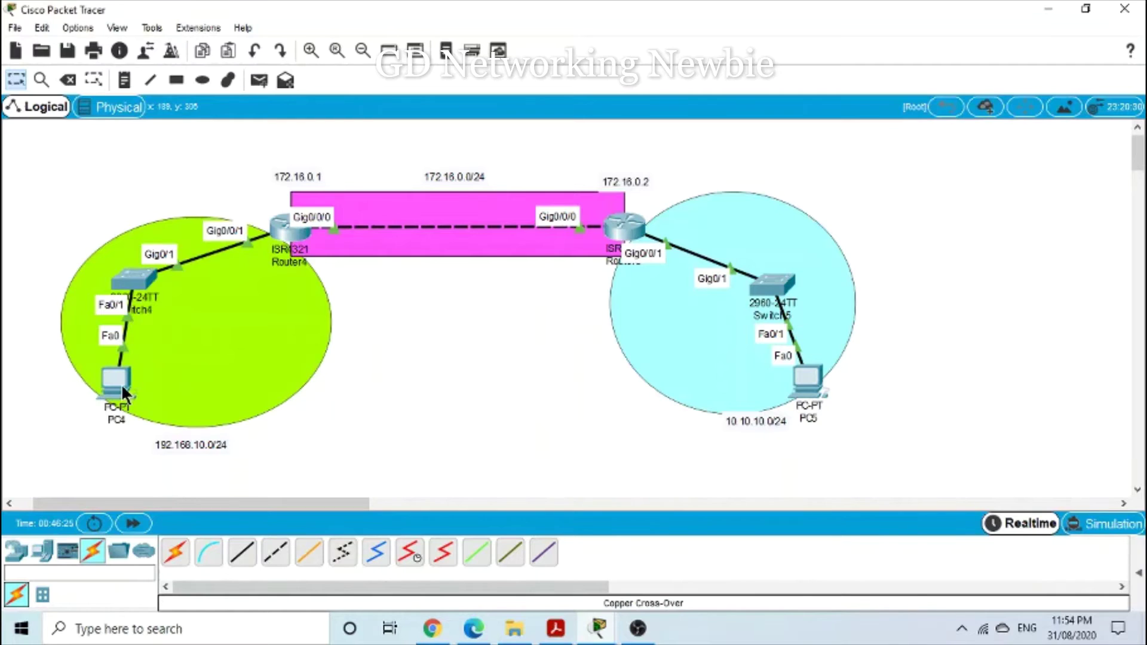
- Open PC4's Command Prompt and place its window clear of the 192.168.10.0/24 network
mouse_move(301, 233)
left_click(123, 389)
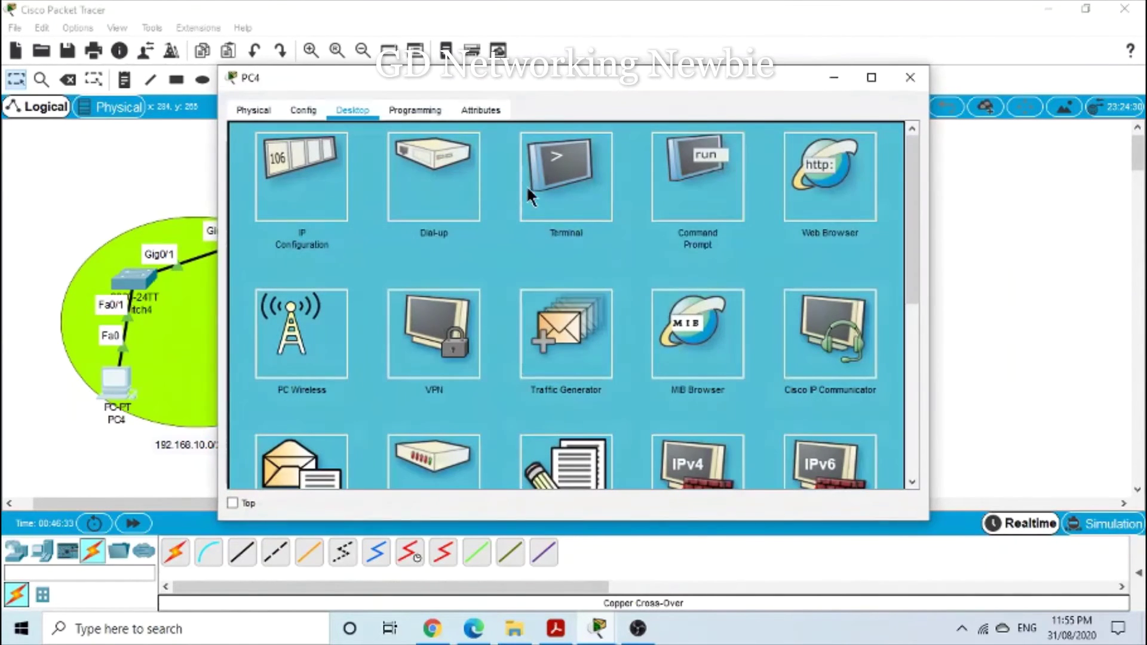
left_click(729, 184)
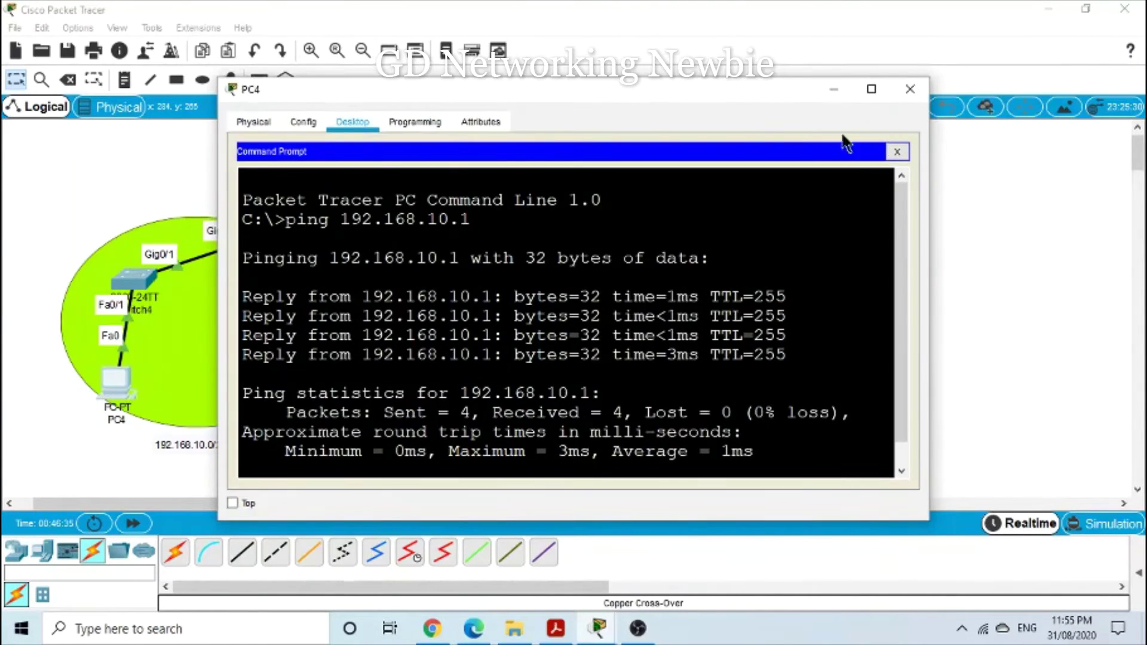
left_click_drag(741, 89, 891, 74)
key("Return")
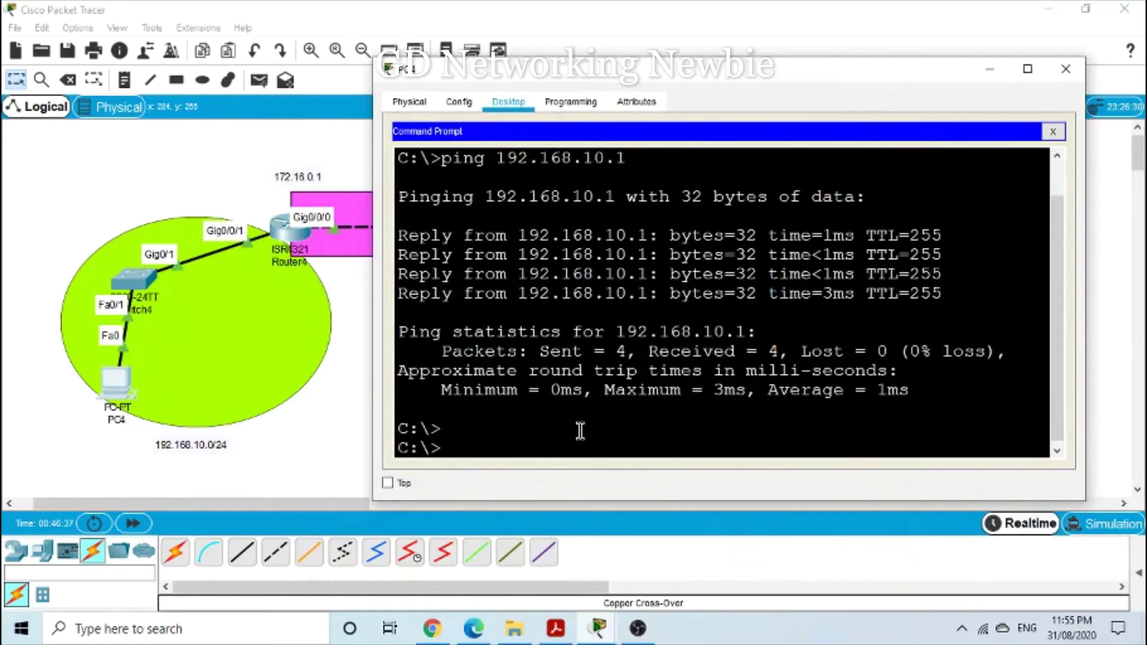
- Ping 172.16.0.1 from PC4, checking the address against Router4's label, and close the PC window
type("ping")
left_click_drag(744, 59, 743, 58)
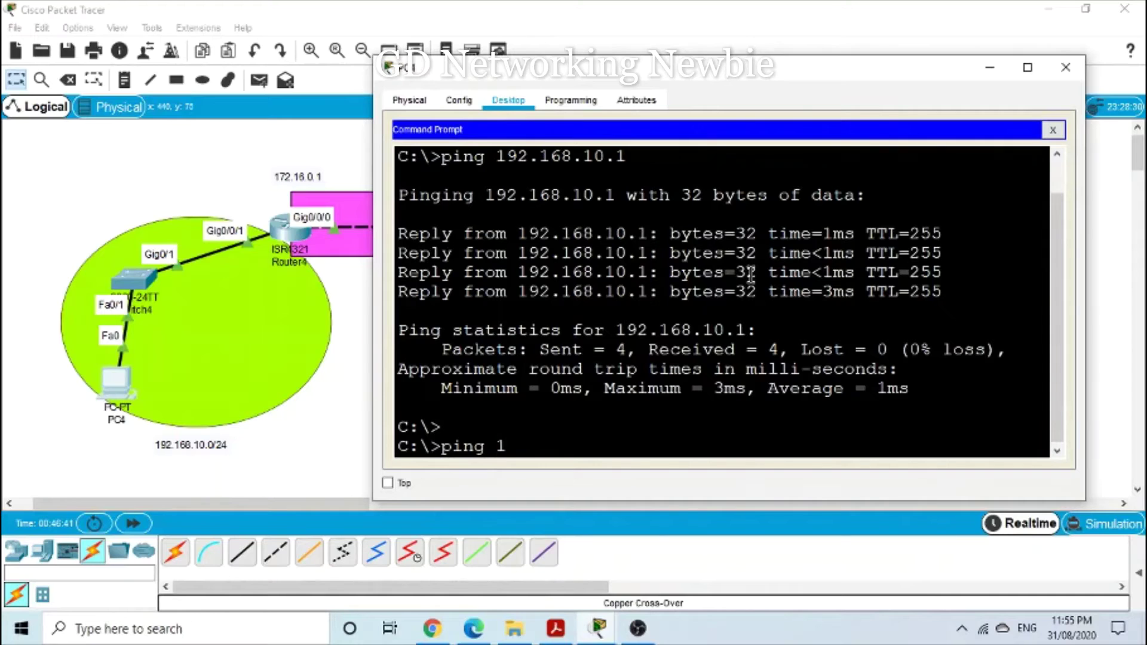
type("g 172.16.0.1")
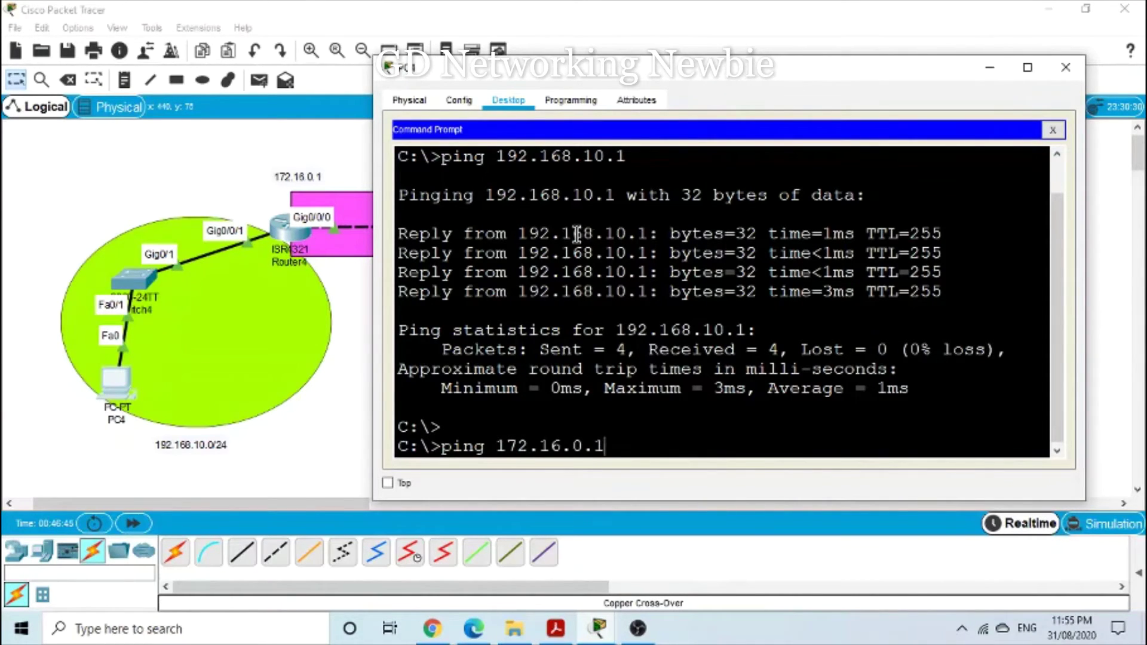
left_click(300, 177)
left_click(301, 178)
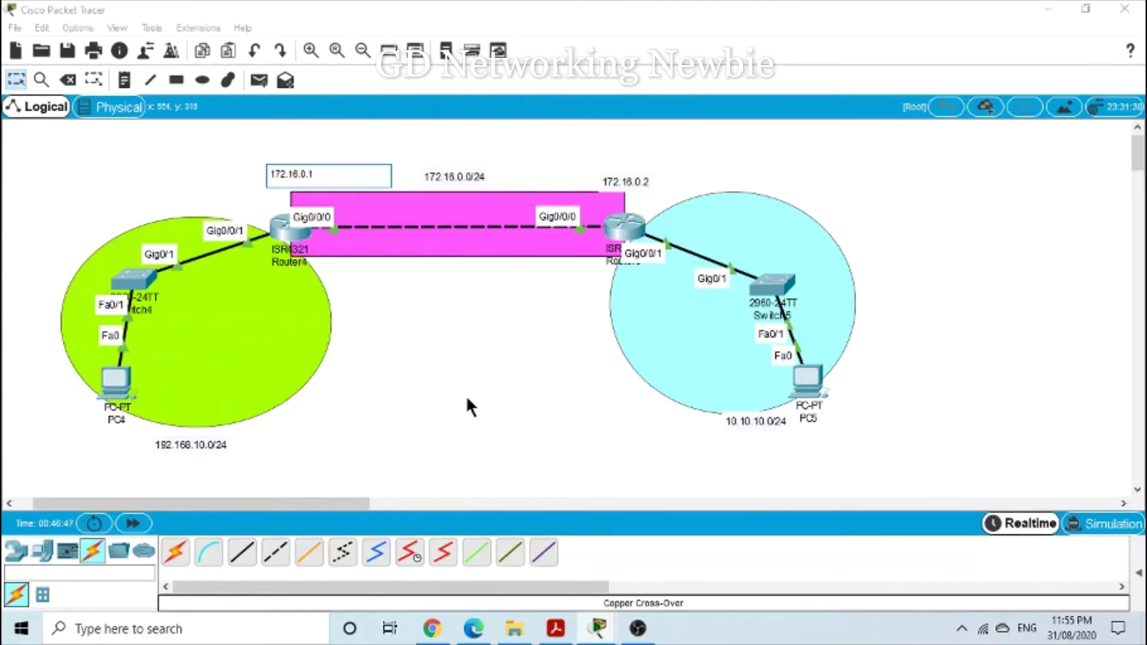
left_click(466, 396)
left_click(117, 362)
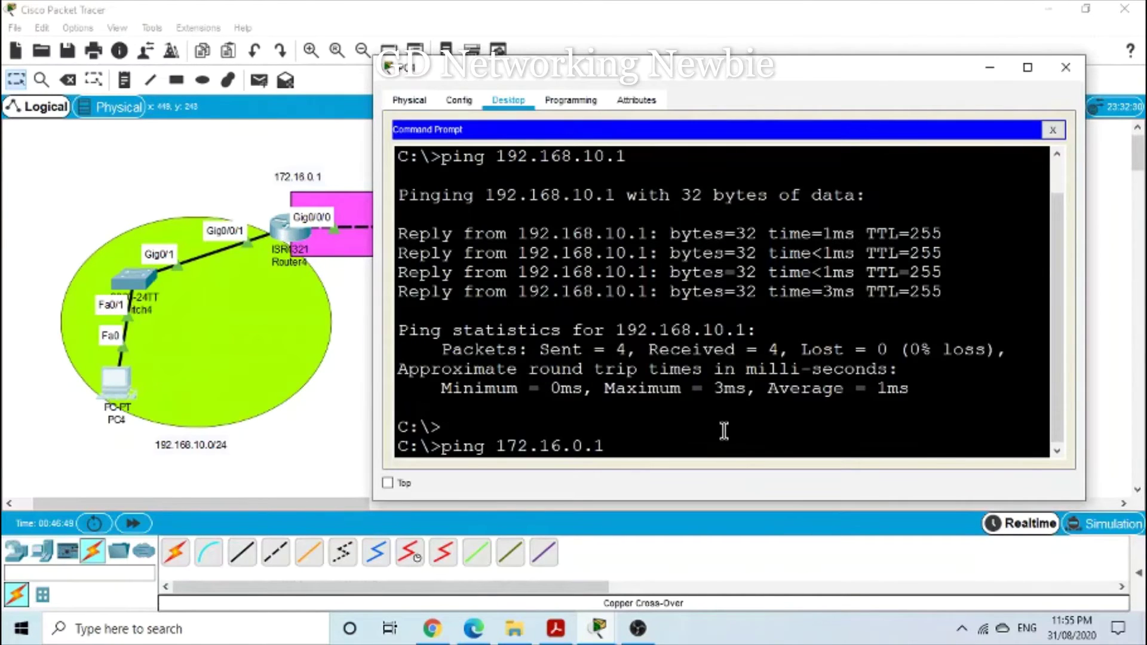
key("Return")
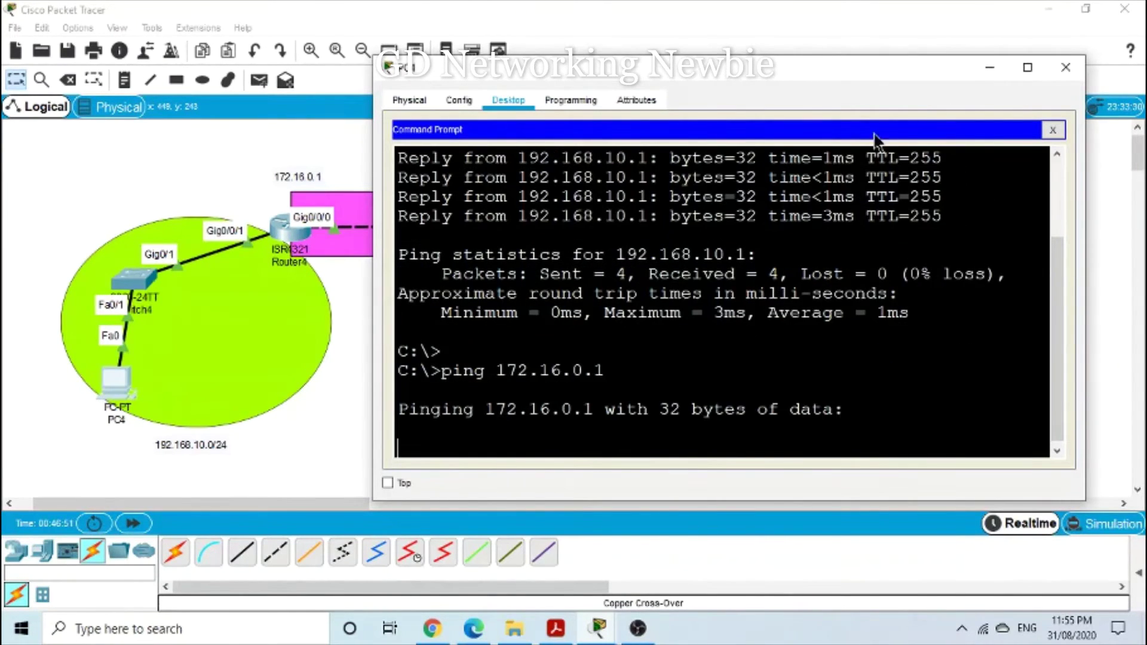
left_click_drag(844, 77, 876, 46)
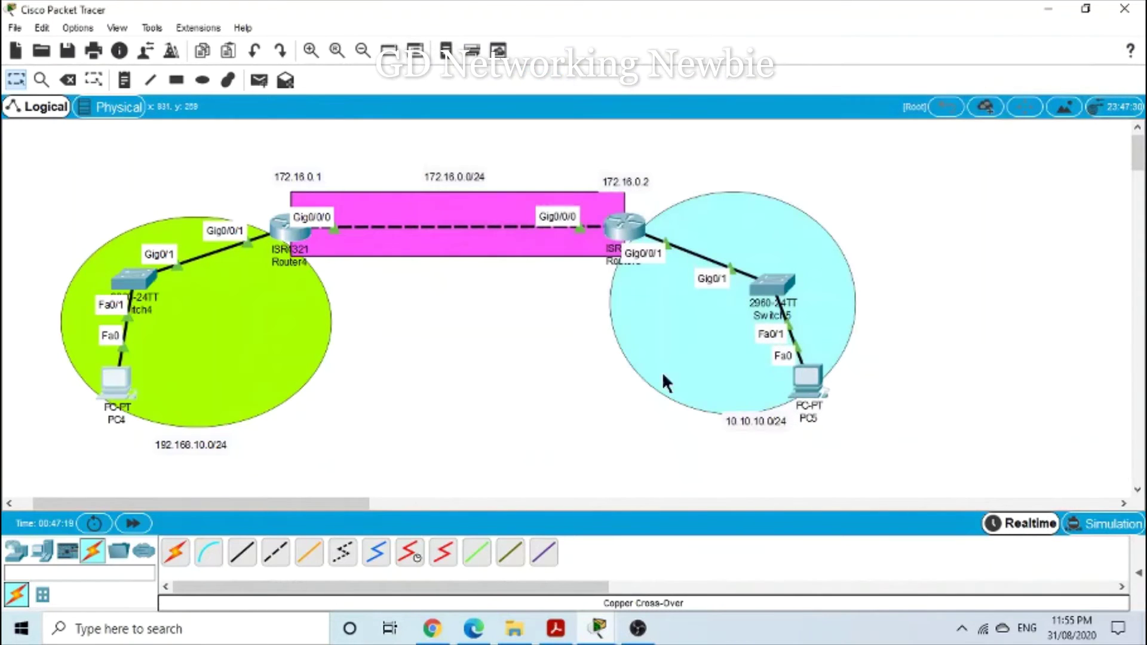
left_click(1085, 42)
- Set PC4's default gateway to 192.168.10.1 in its IP configuration, and close the window
left_click(121, 385)
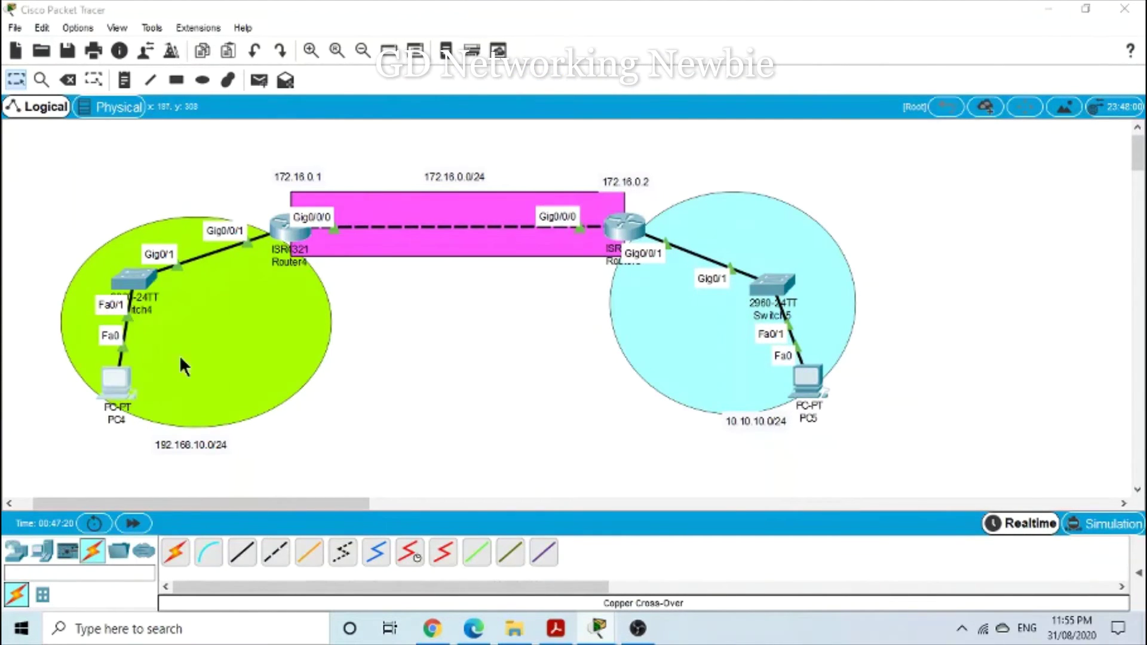
left_click(305, 170)
left_click_drag(597, 76, 740, 76)
left_click_drag(657, 199, 588, 199)
type("1")
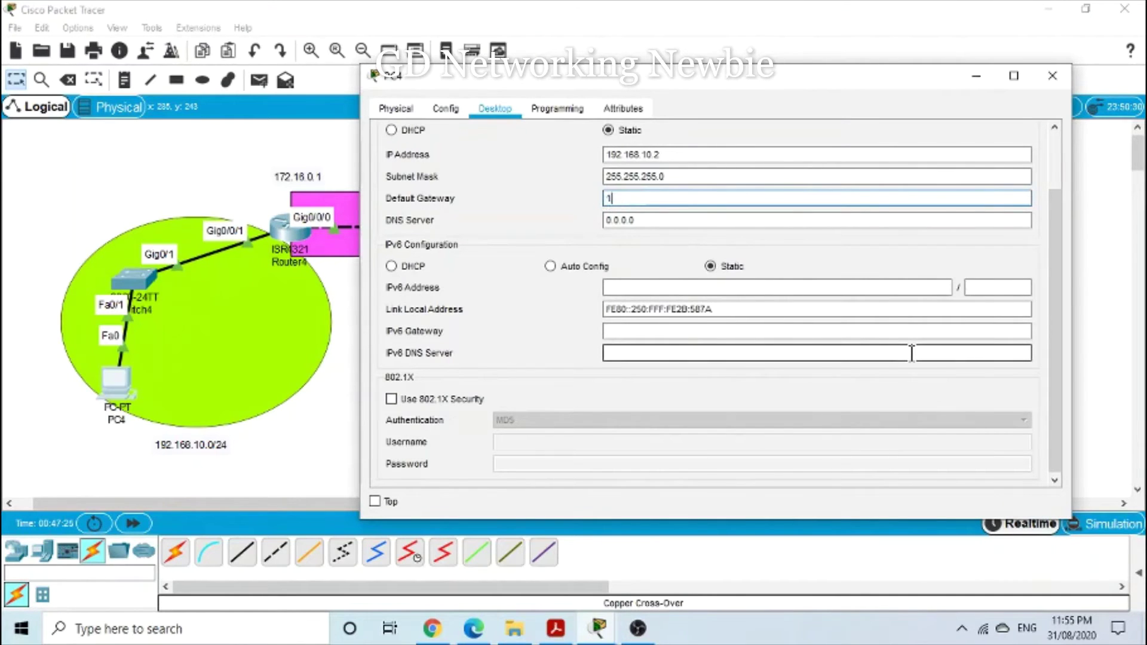
type("92.168.10.1")
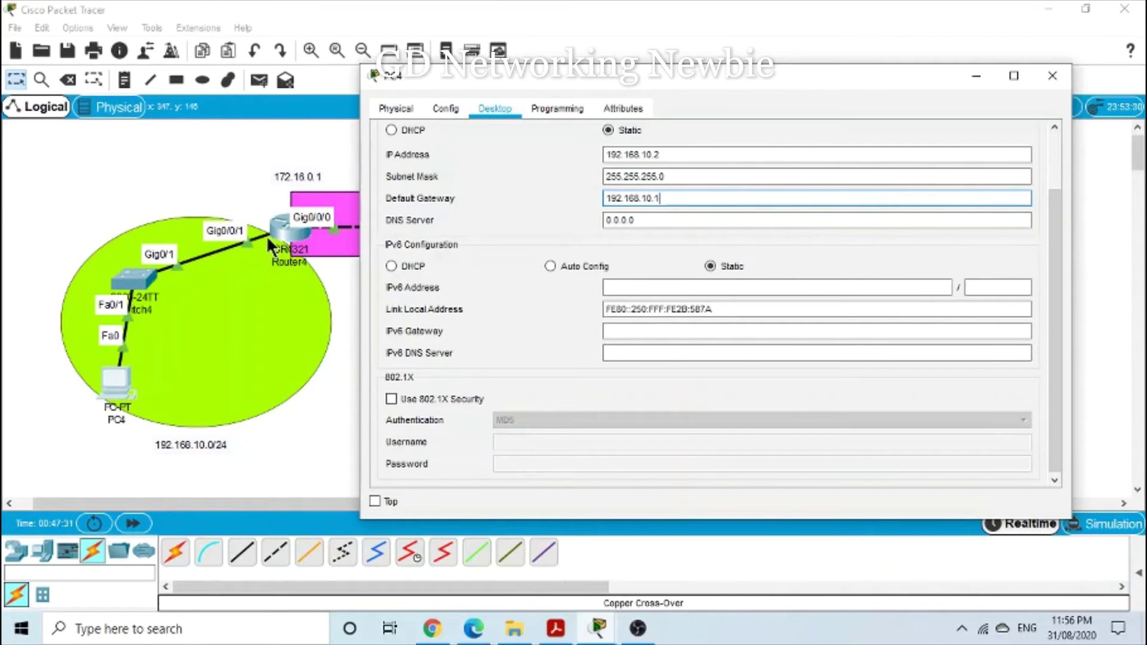
left_click(1053, 76)
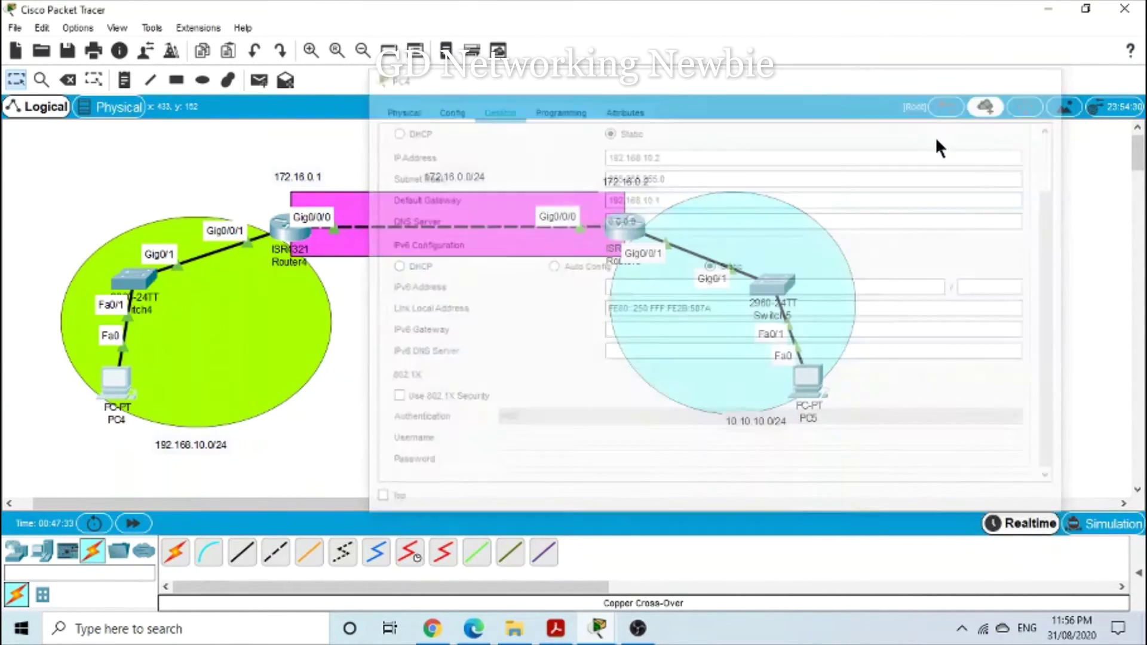
- Ping 172.16.0.1 again from PC4's Command Prompt, and close the PC window
left_click(112, 375)
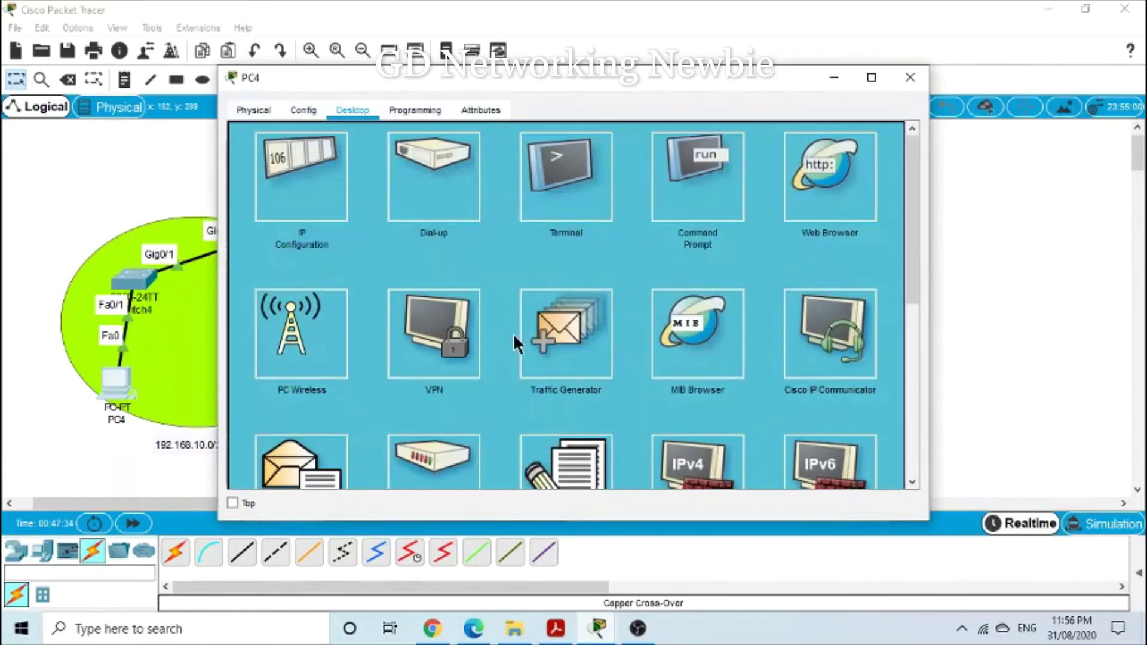
left_click(727, 170)
scroll(719, 295, "down", 3)
scroll(719, 295, "down", 2)
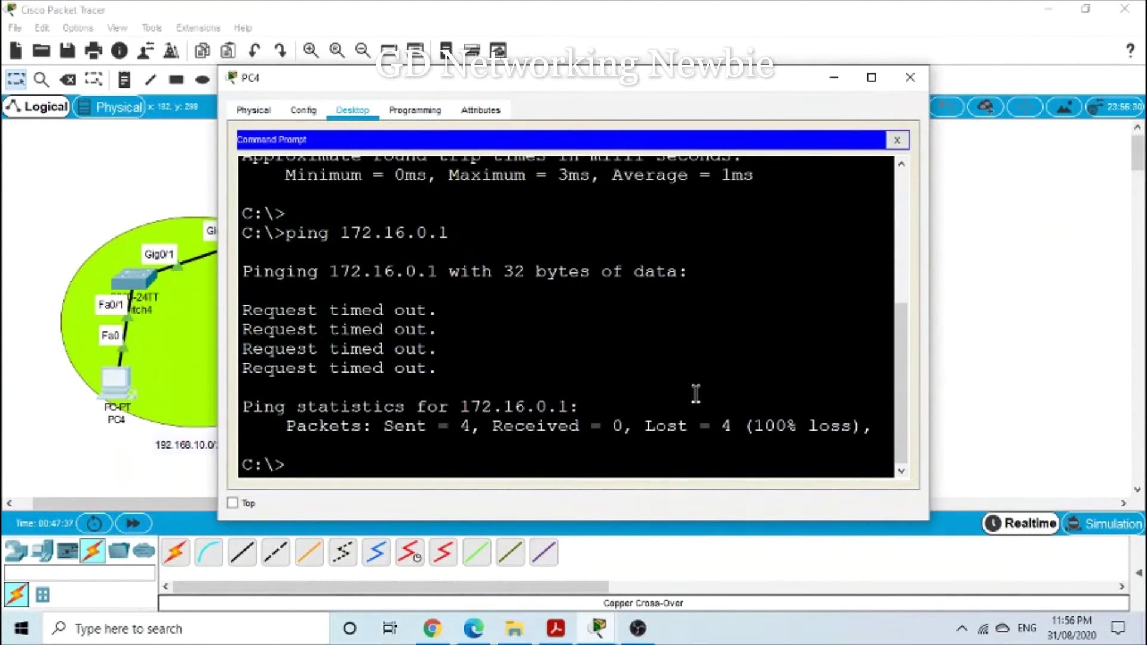
key("Up")
key("Return")
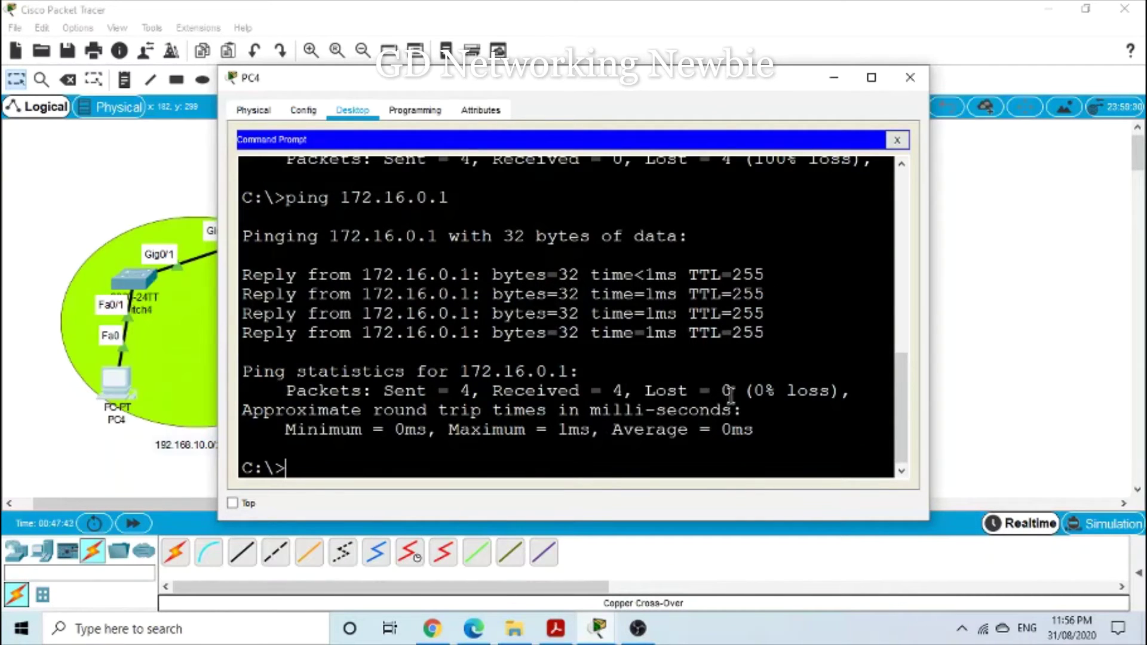
left_click(906, 83)
- Set PC5's default gateway to 10.10.10.1 in its IP configuration, checking it against Router5's side of the topology, and close the window
left_click(793, 382)
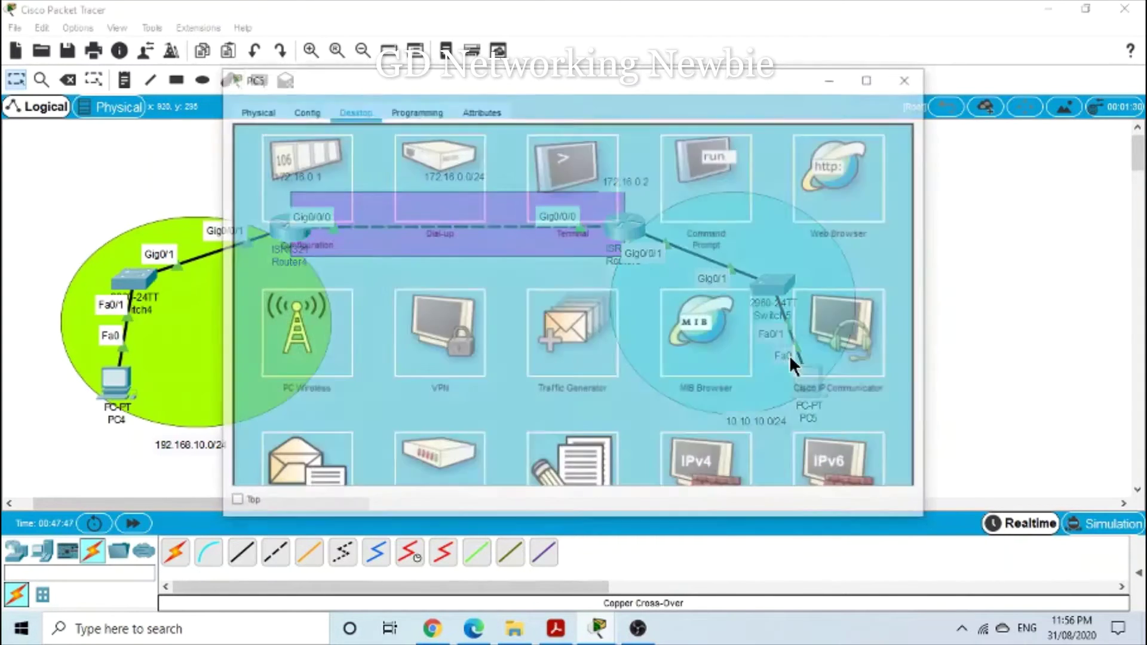
left_click(307, 165)
left_click_drag(502, 204, 439, 202)
type("10.10.")
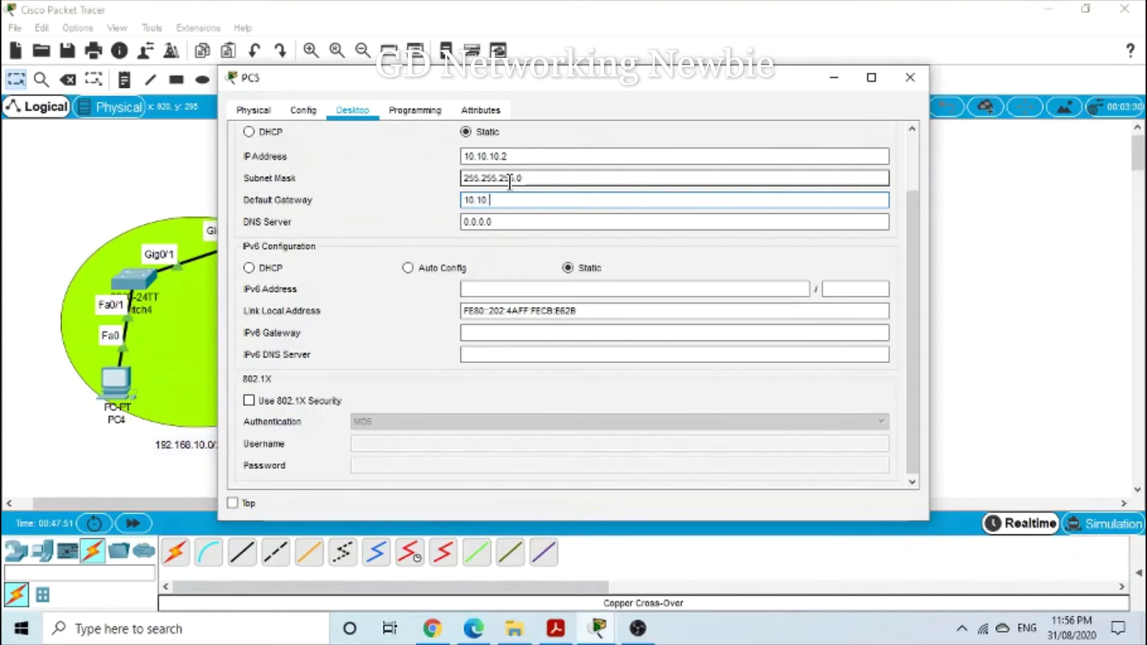
type("10.1")
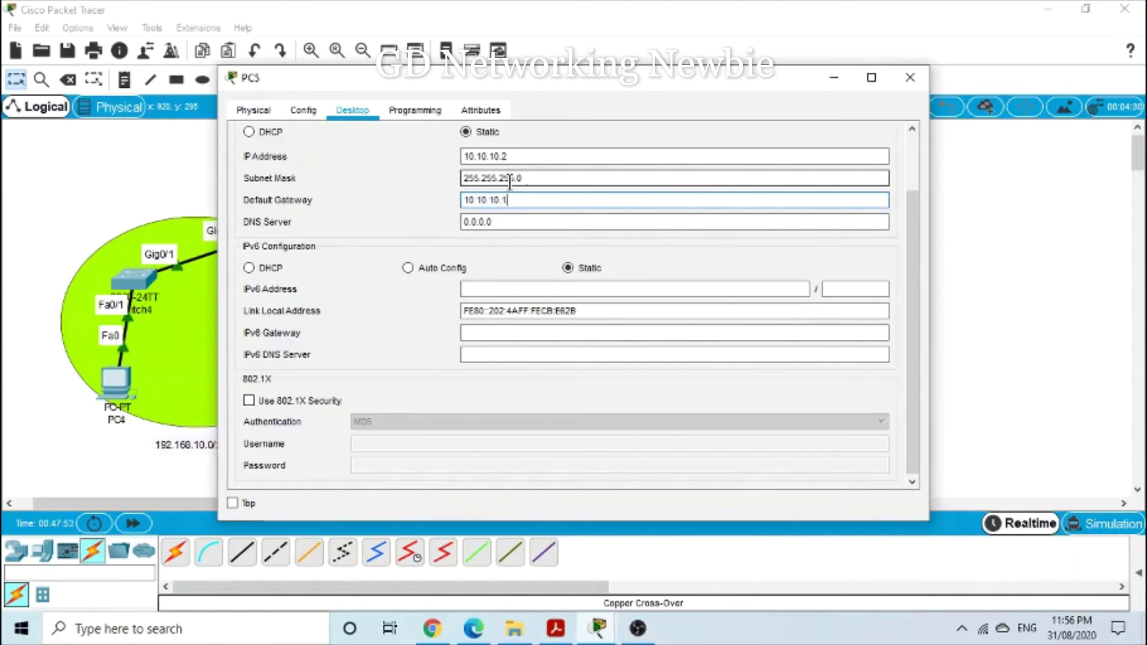
left_click_drag(568, 78, 316, 272)
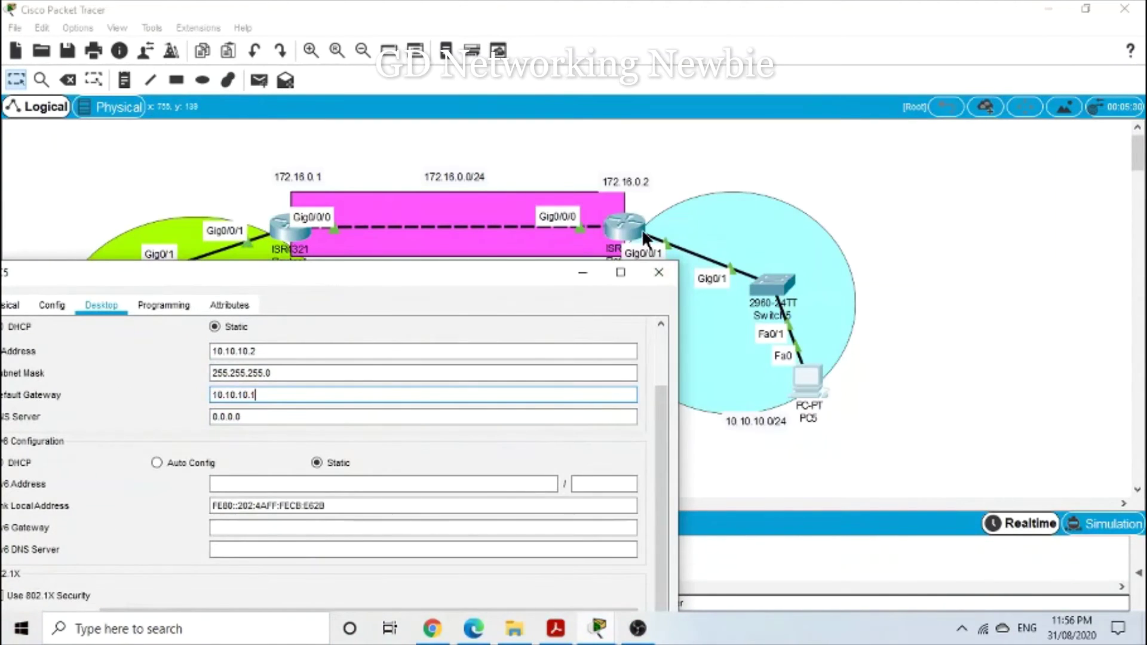
left_click_drag(543, 276, 568, 135)
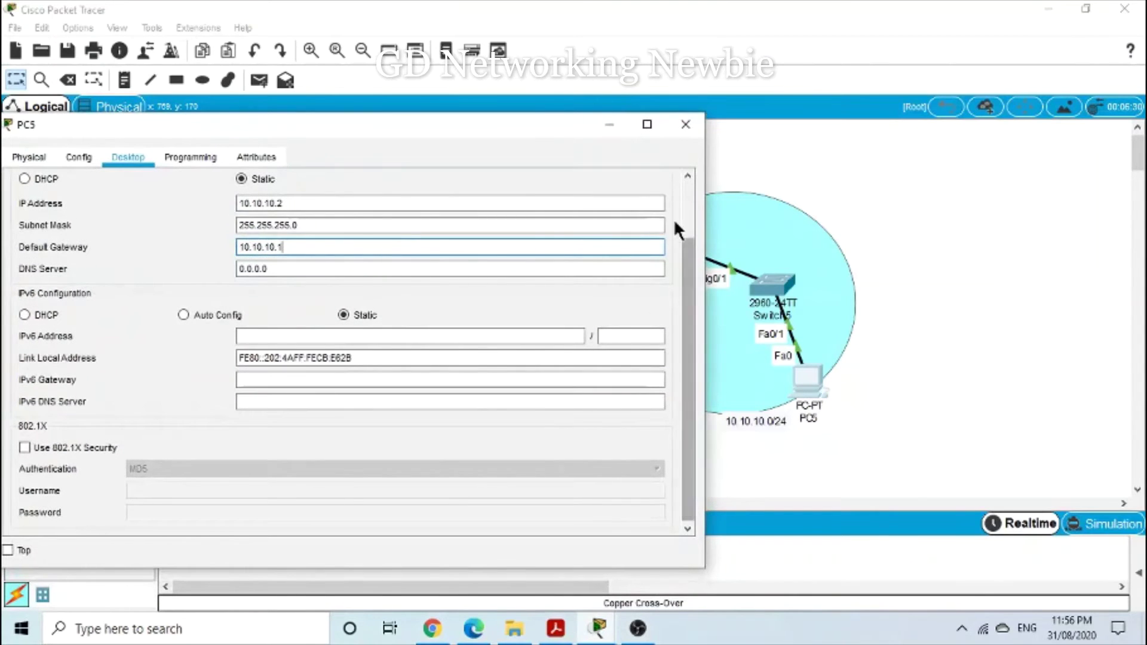
left_click(684, 126)
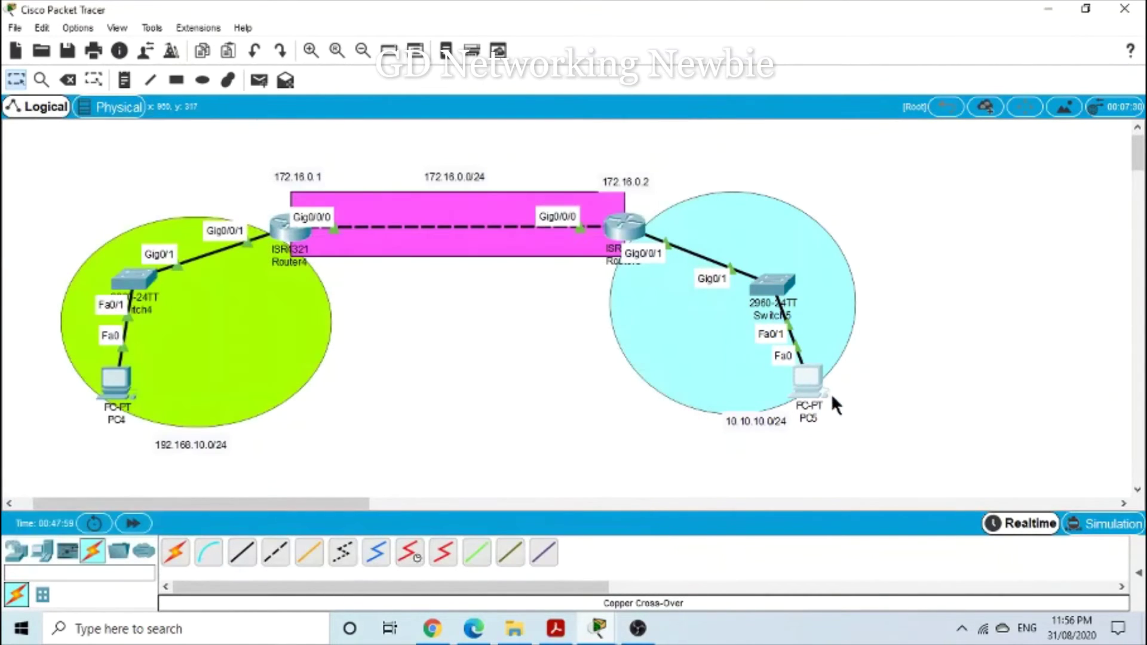
- Ping 172.16.0.2 from PC5's Command Prompt, checking the address against Router5's label, and close the PC window
left_click(816, 378)
left_click(687, 170)
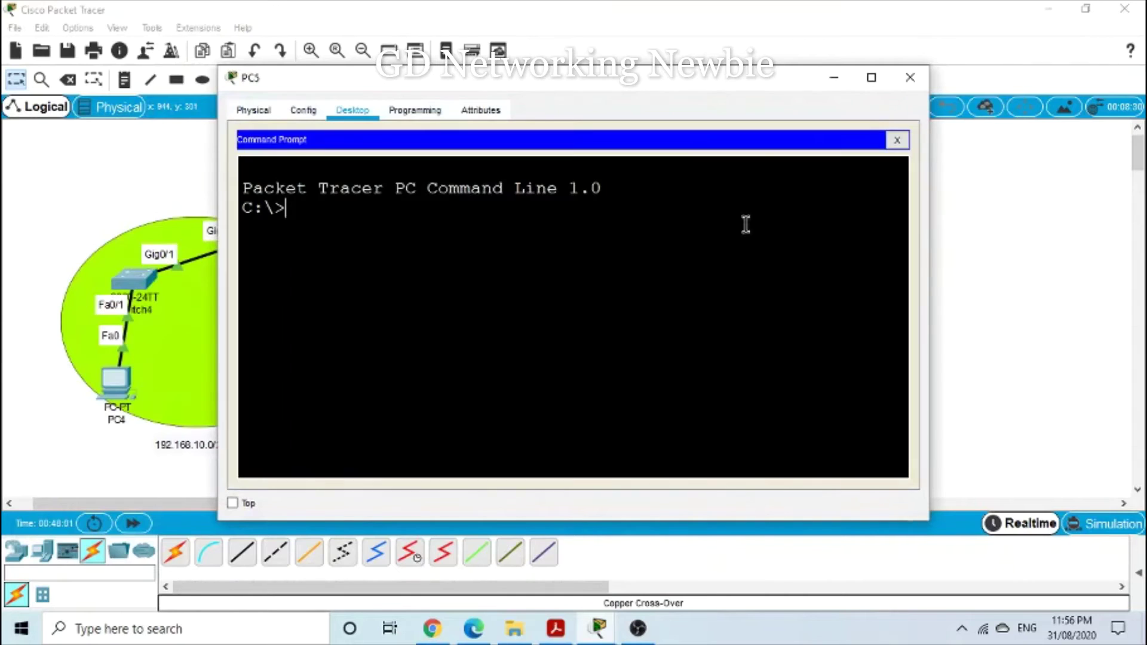
type("ping")
left_click_drag(707, 73, 517, 258)
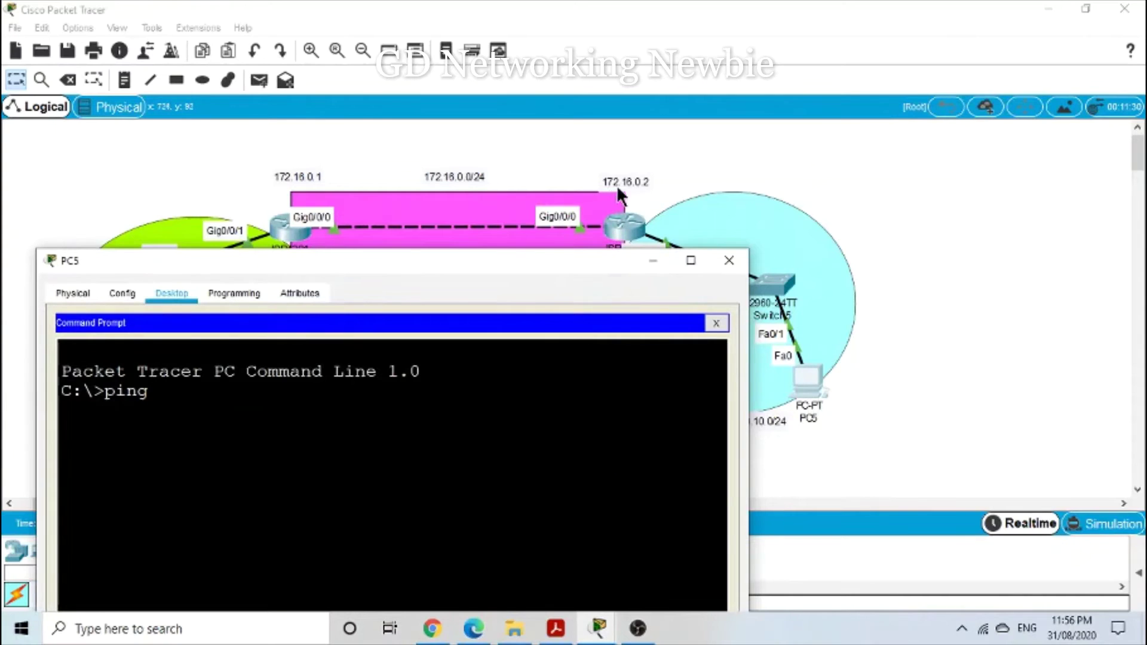
left_click_drag(565, 256, 605, 227)
type("1")
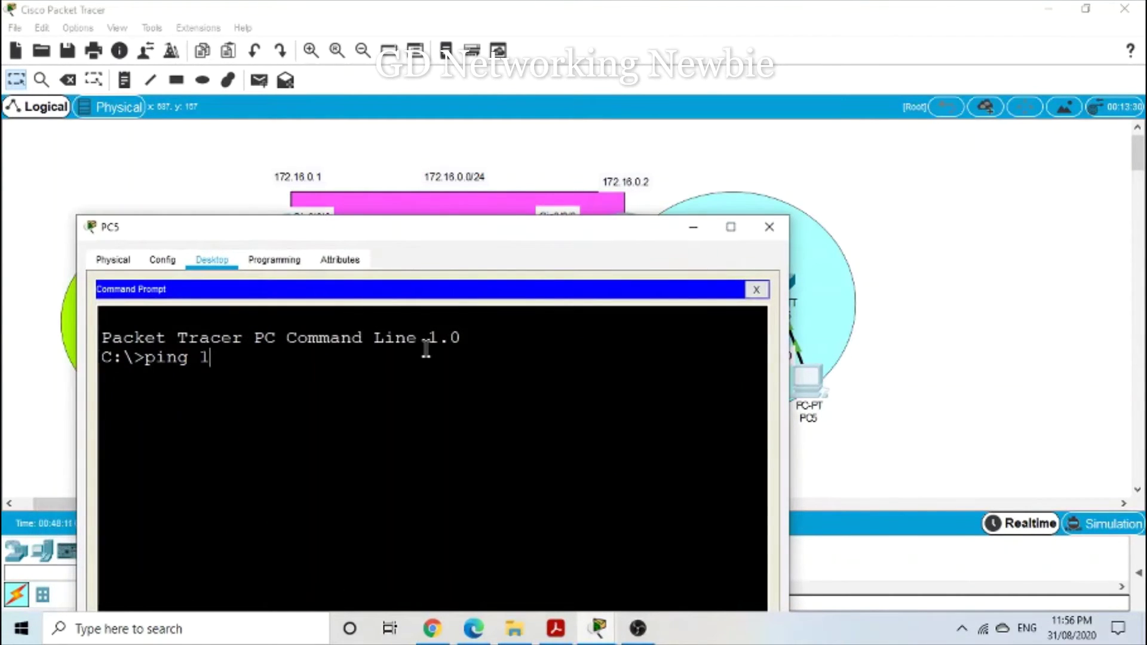
type("72.16.0.2")
key("Return")
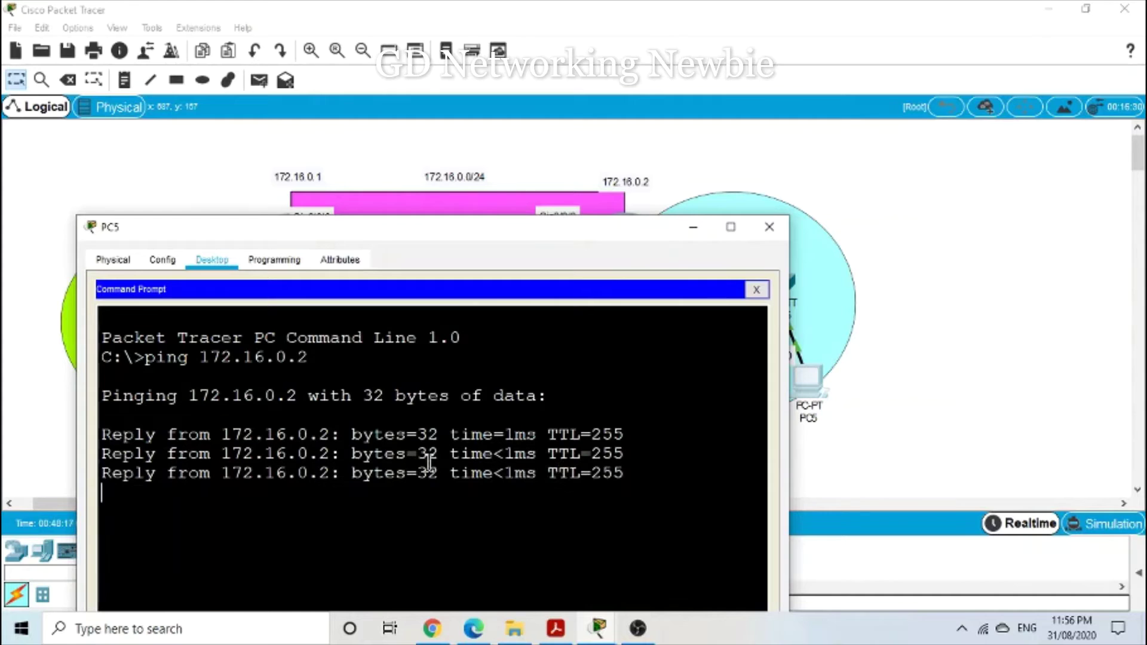
left_click(769, 227)
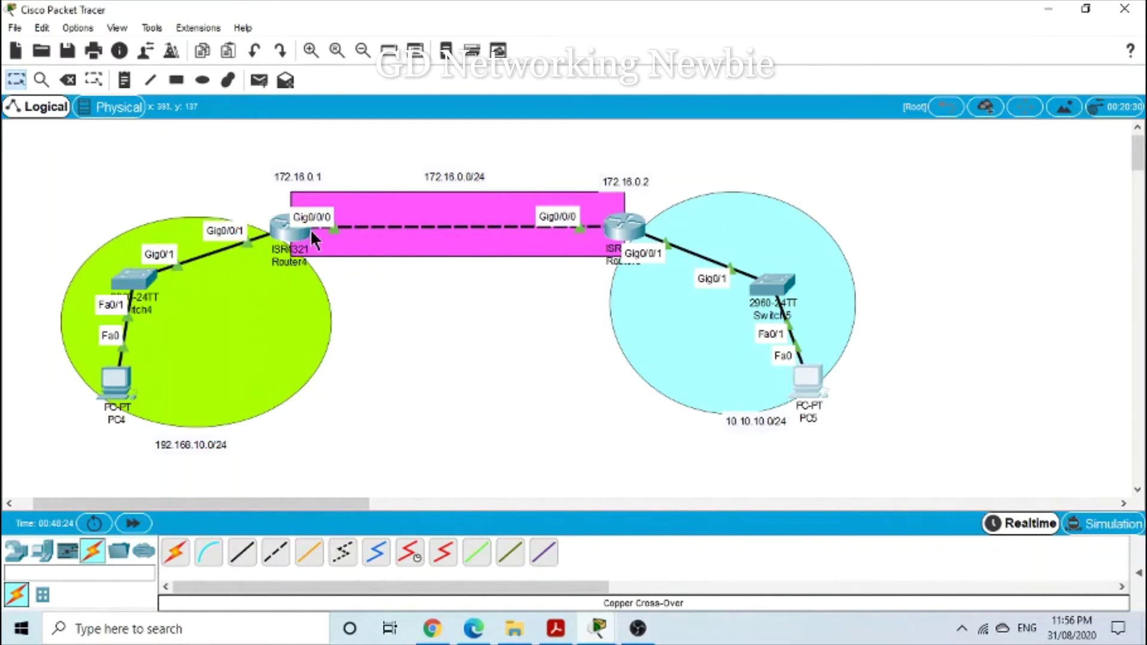
- Ping Router5's address 172.16.0.2 from PC4's Command Prompt, checking it against the topology label
mouse_move(309, 230)
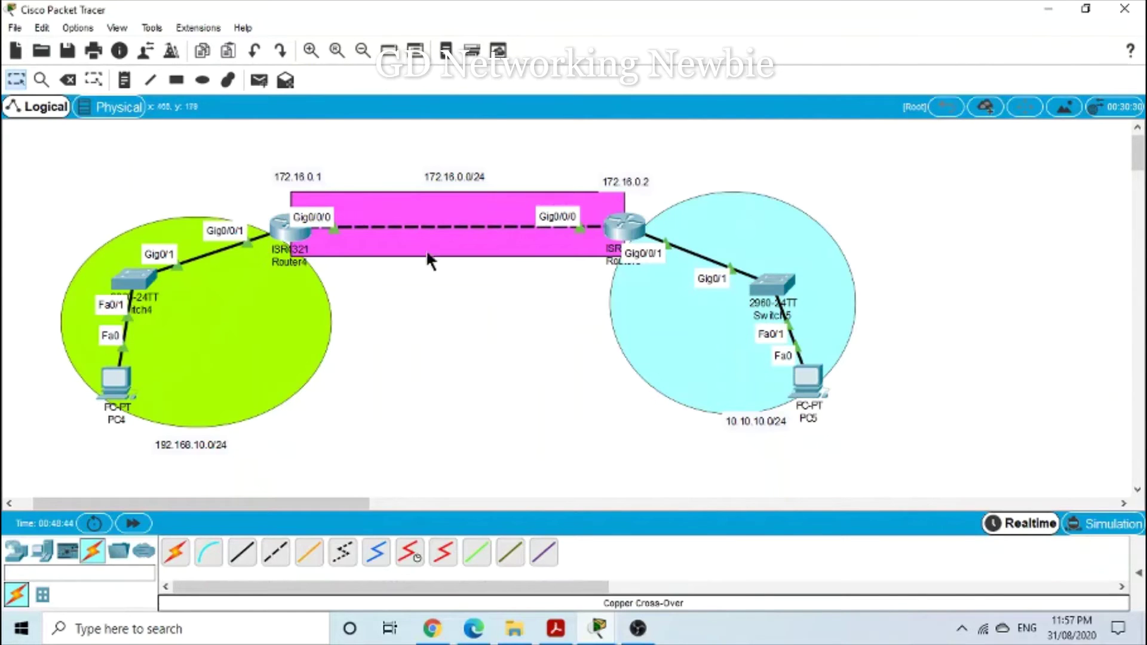
left_click(128, 387)
left_click(687, 175)
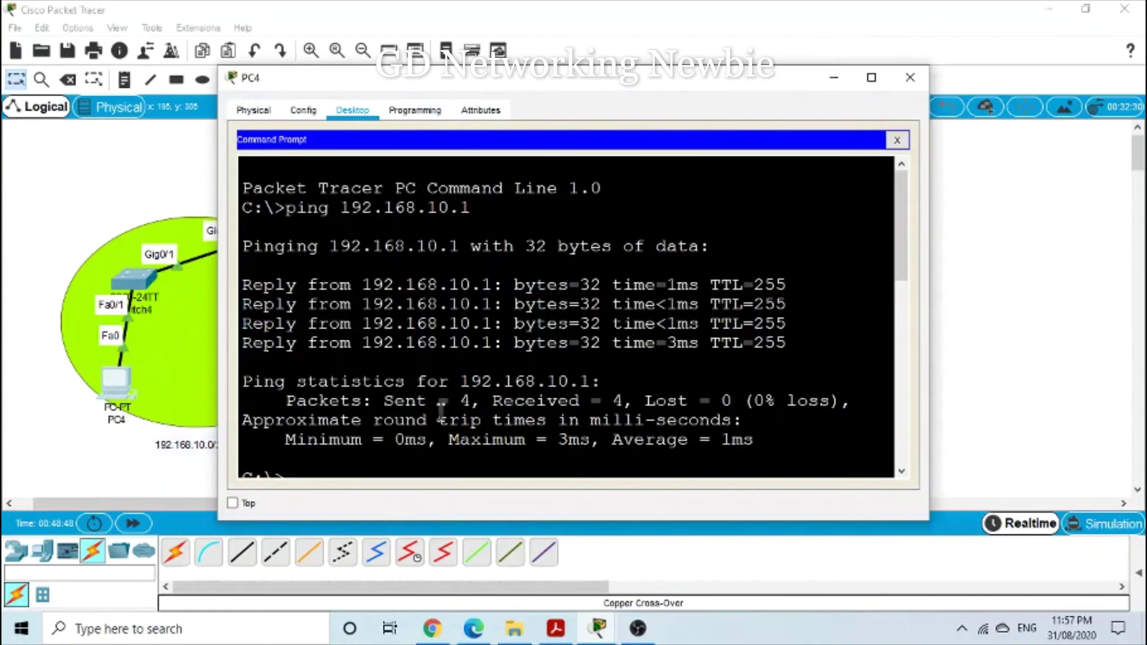
key("Up")
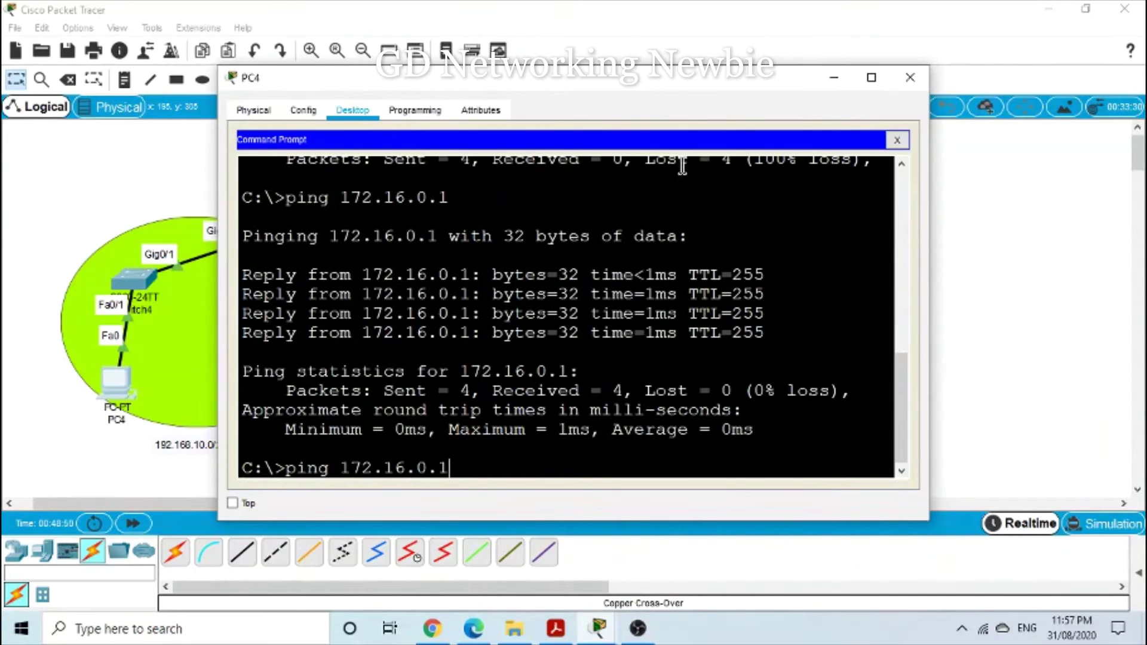
left_click_drag(670, 76, 479, 283)
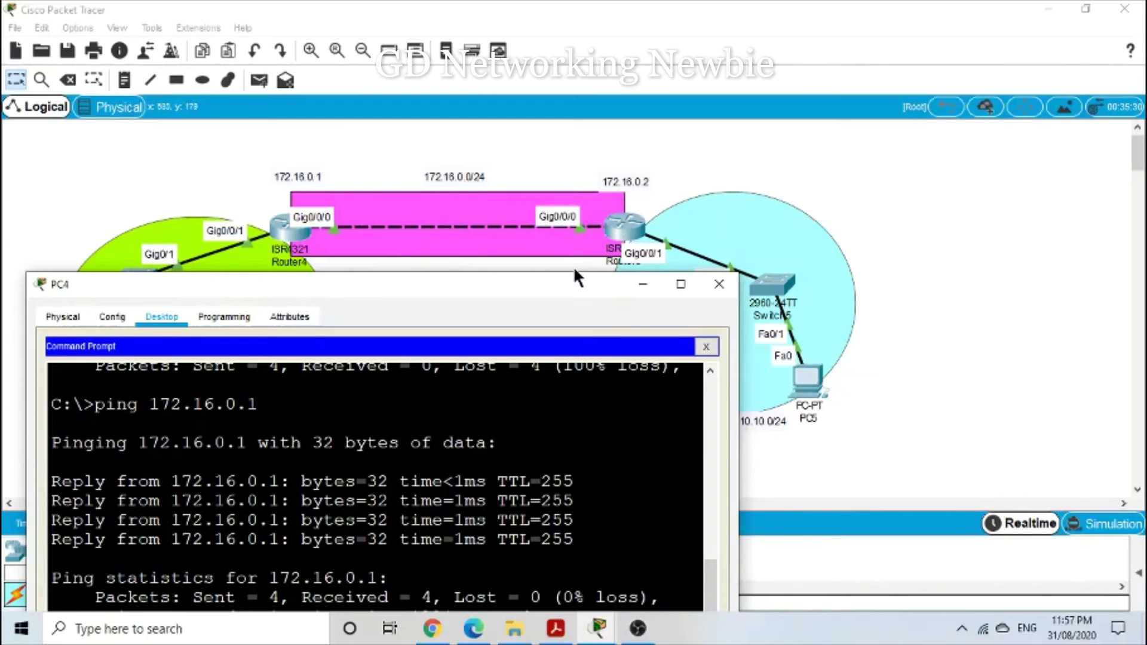
left_click_drag(575, 274, 640, 109)
key("BackSpace")
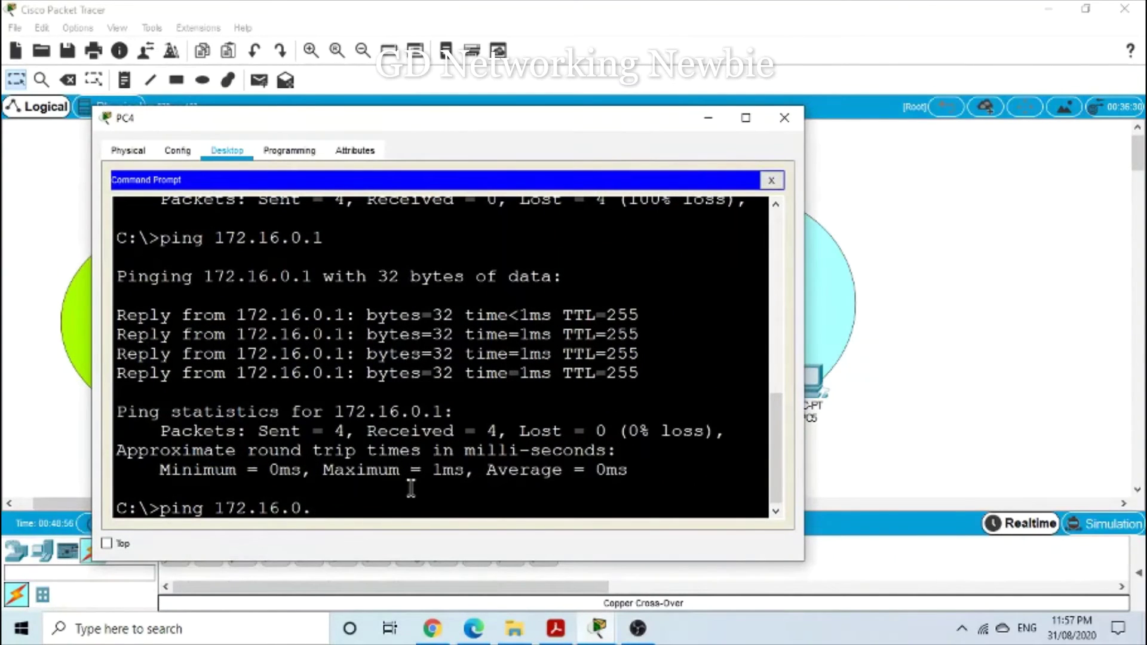
type("2")
key("Return")
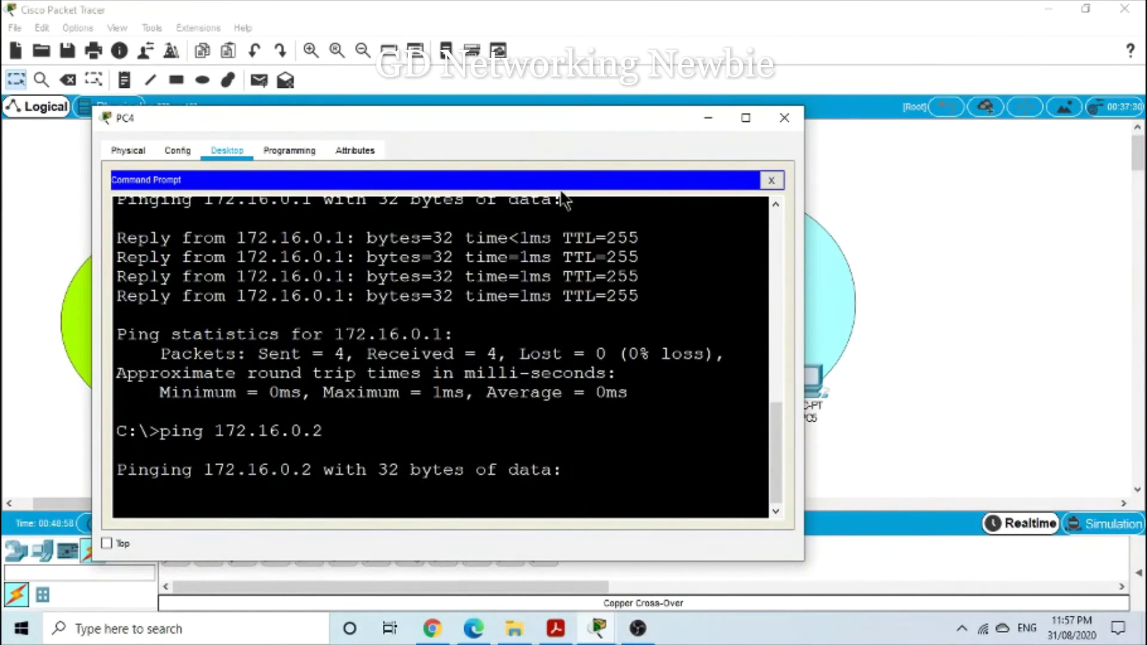
- Follow PC4's ping output alongside the link between the two routers, and minimize the PC window
left_click_drag(557, 130, 848, 39)
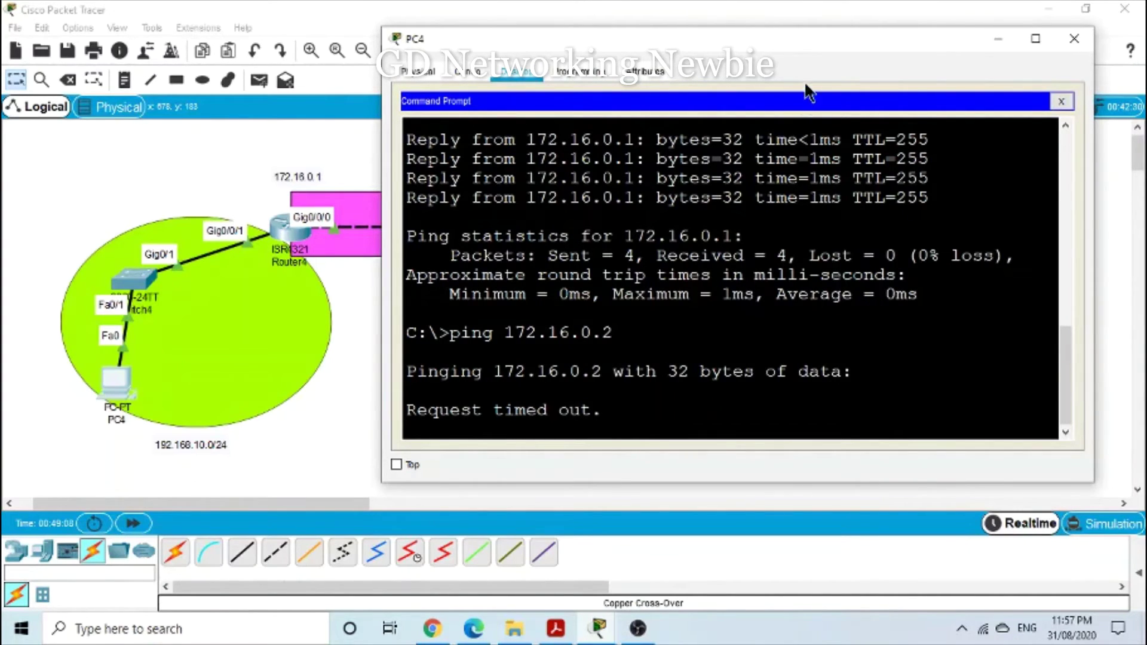
left_click_drag(808, 44, 705, 286)
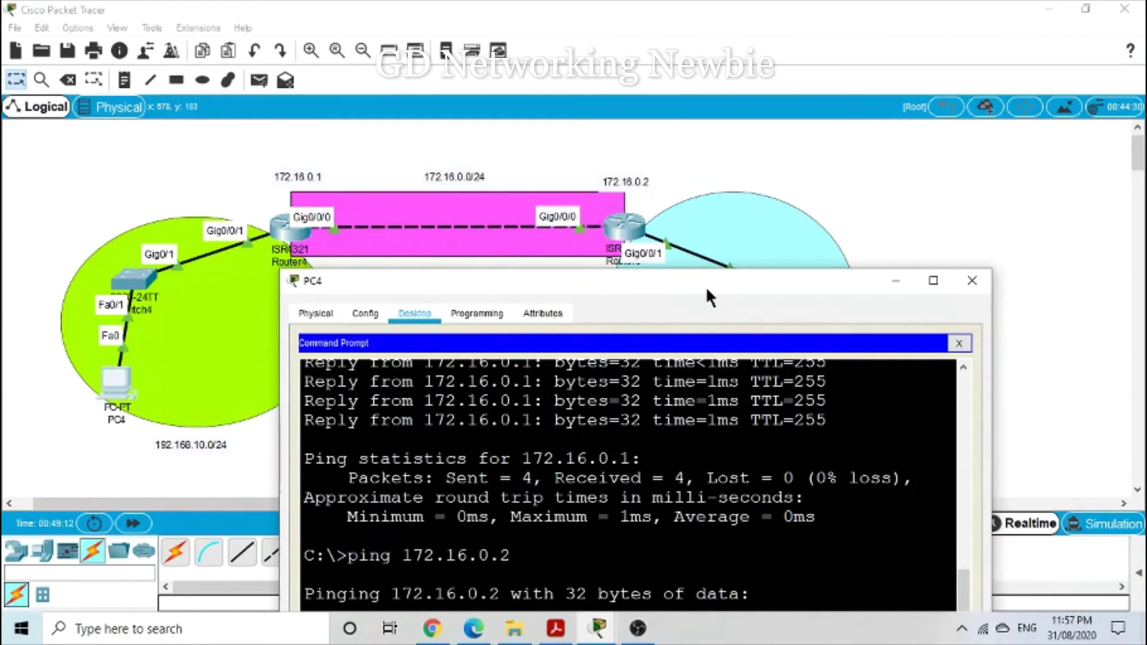
left_click_drag(705, 286, 747, 148)
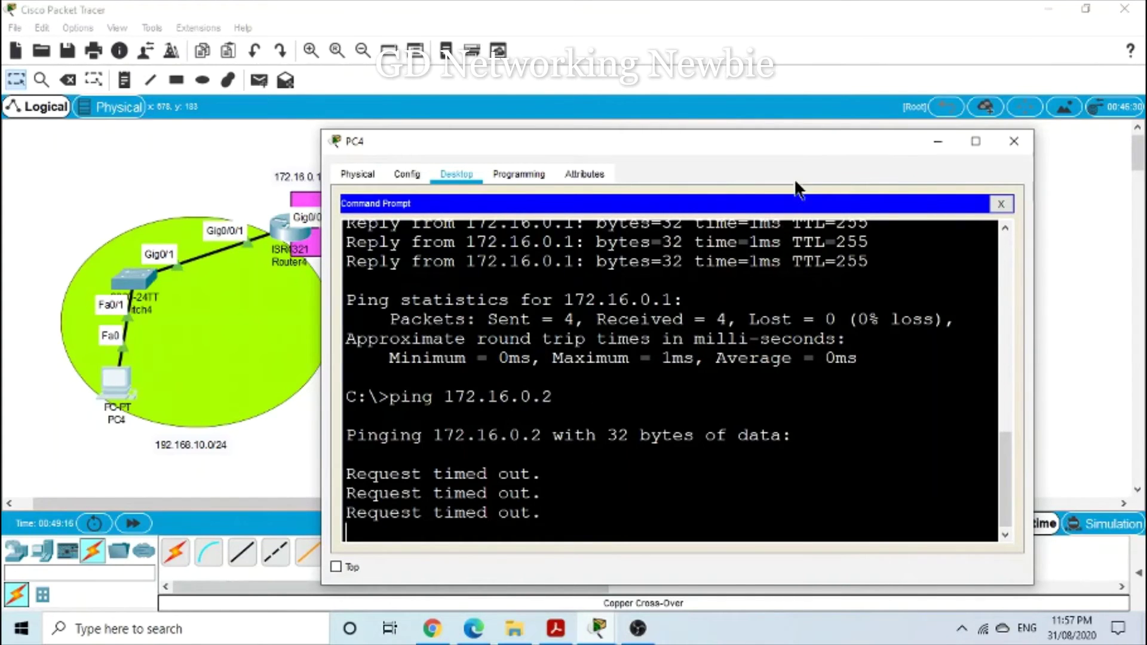
left_click_drag(795, 154, 815, 119)
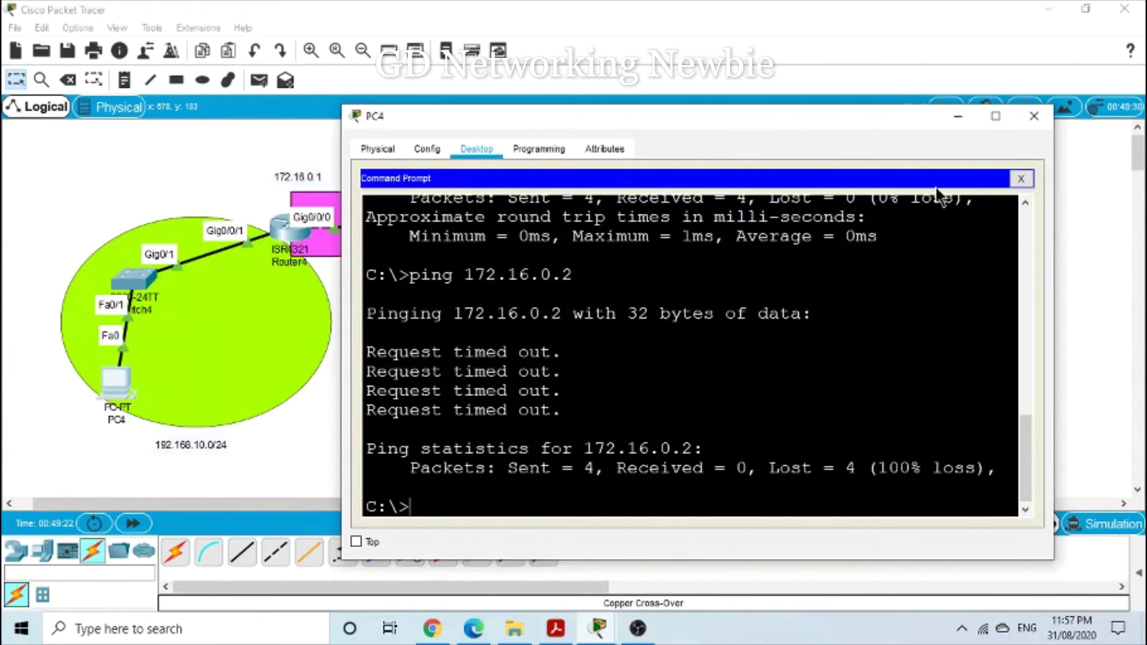
left_click(958, 114)
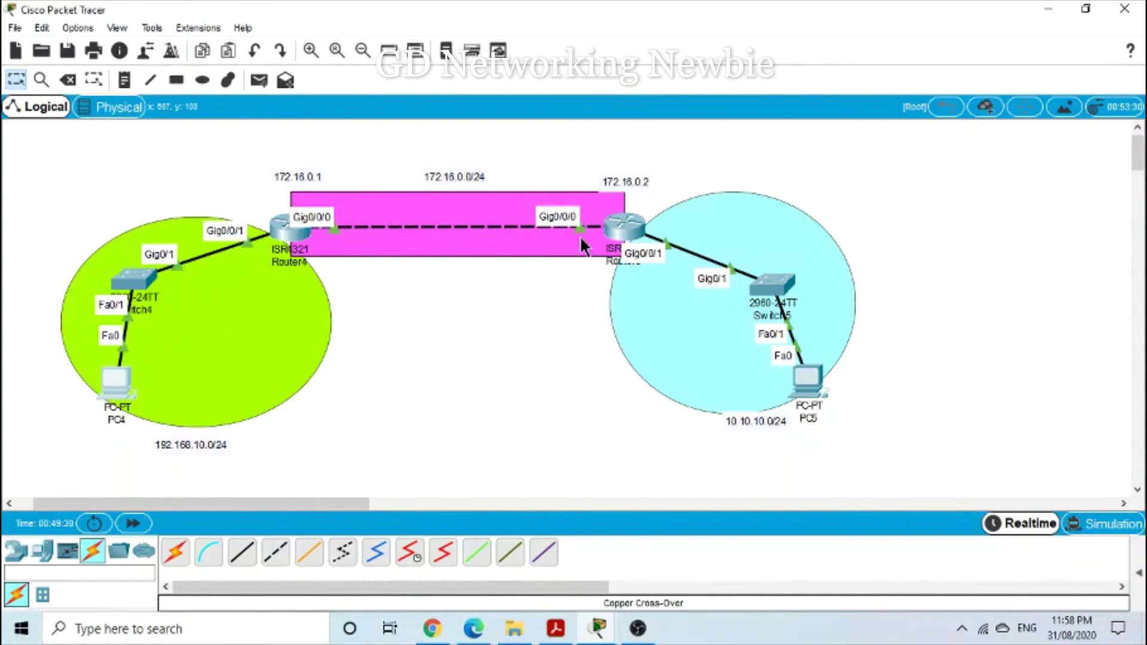
- Bring back PC4's Command Prompt and place its window clear of the 10.10.10.0/24 network to check PC5's network
left_click(124, 396)
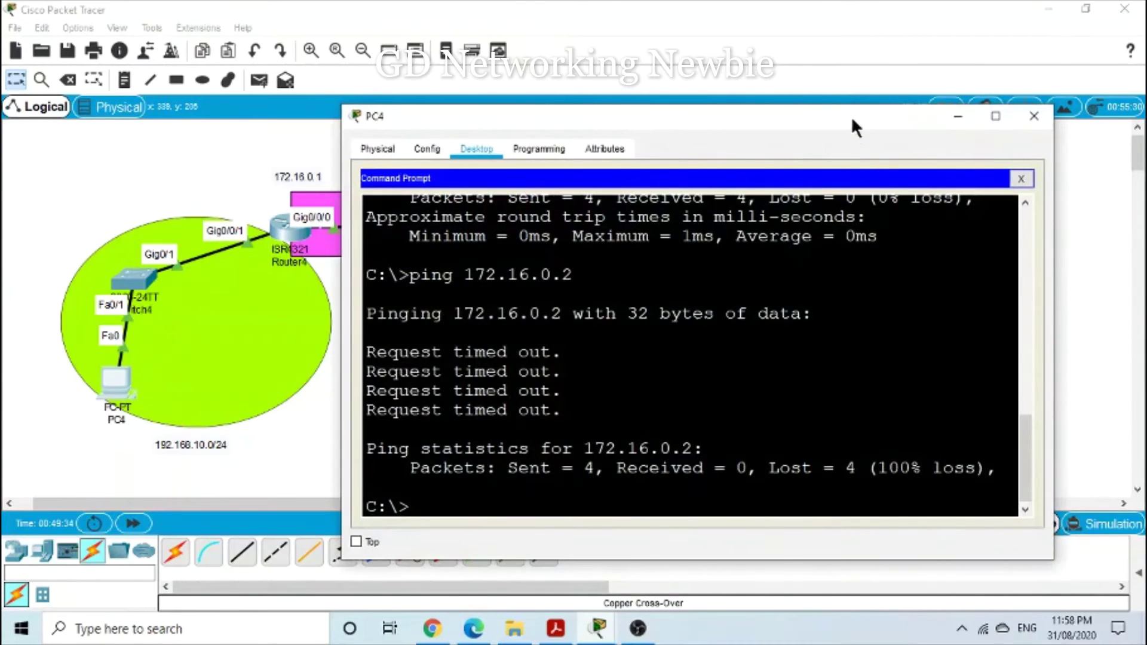
left_click_drag(850, 116, 649, 333)
left_click_drag(751, 333, 584, 348)
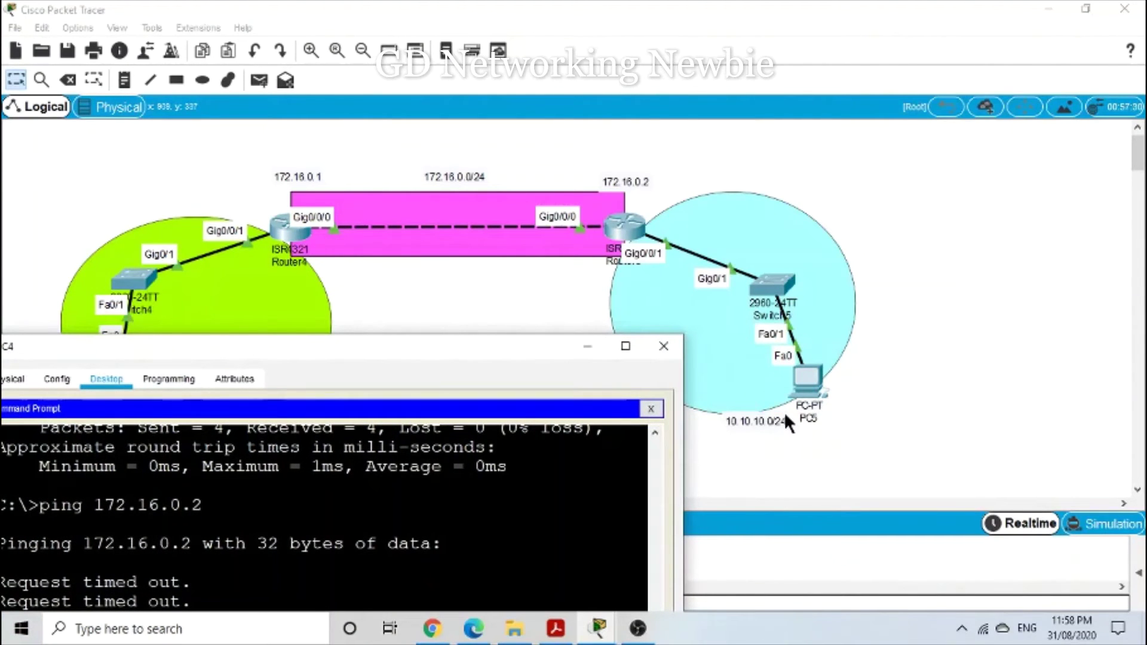
left_click_drag(464, 354, 710, 190)
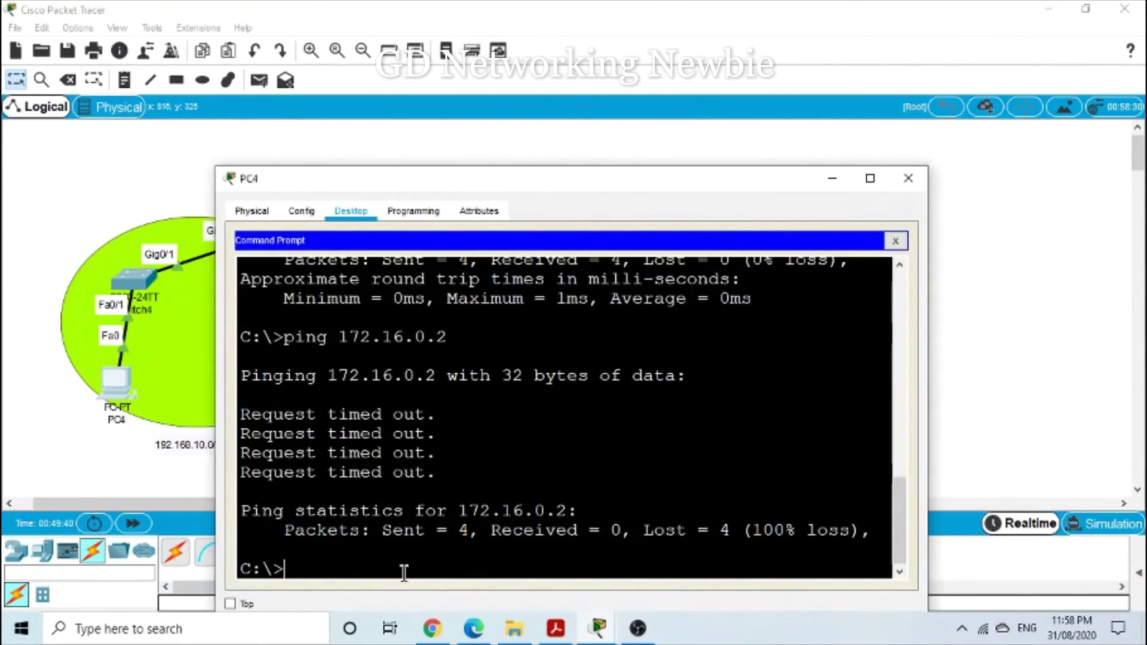
- Ping PC5's address 10.10.10.2 from PC4, examine the replies, and close the PC window
key("Up")
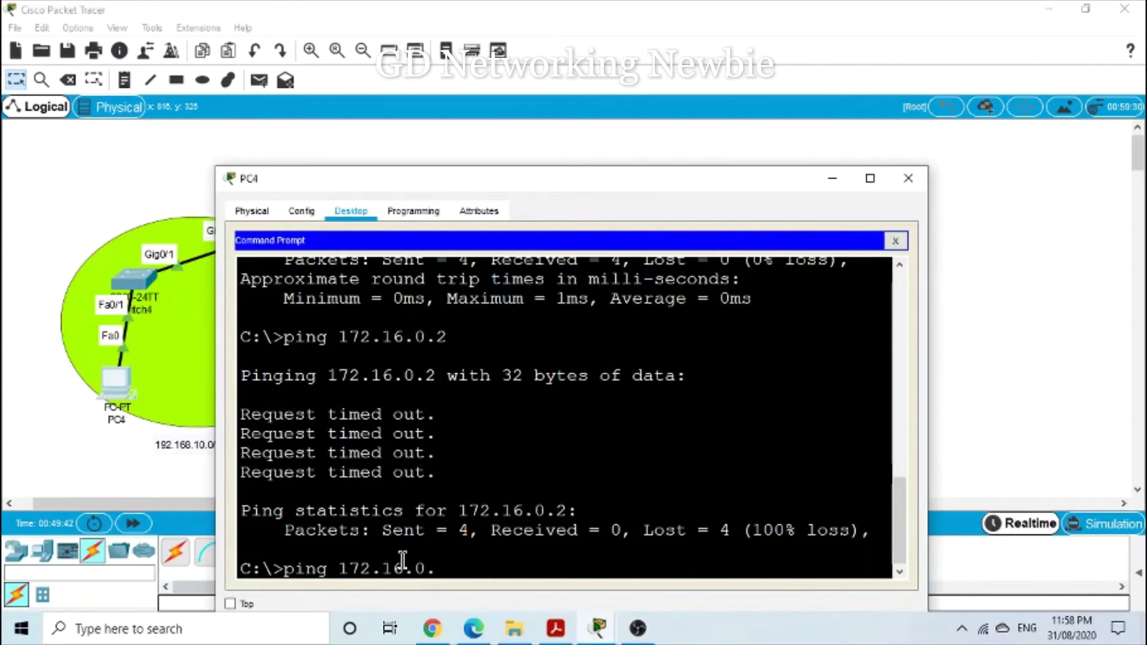
key("BackSpace")
key("BackSpace")
key("BackSpace")
key("BackSpace")
key("BackSpace")
key("BackSpace")
key("BackSpace")
key("BackSpace")
key("BackSpace")
type("10.10.10.2")
key("Return")
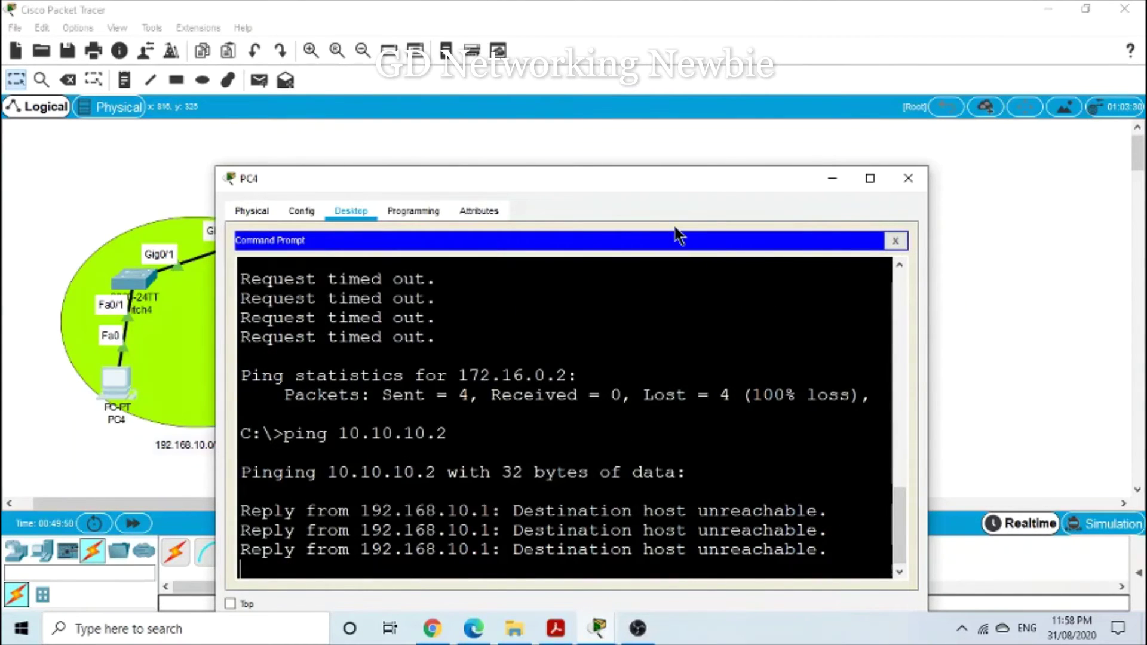
left_click_drag(657, 185, 709, 158)
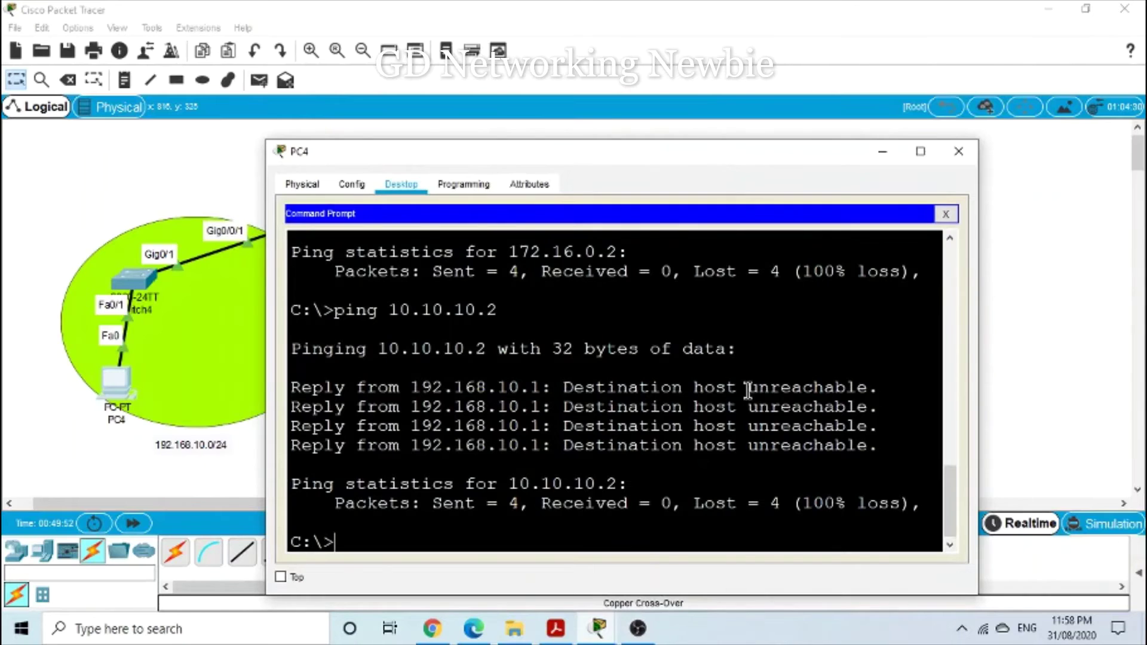
left_click(958, 151)
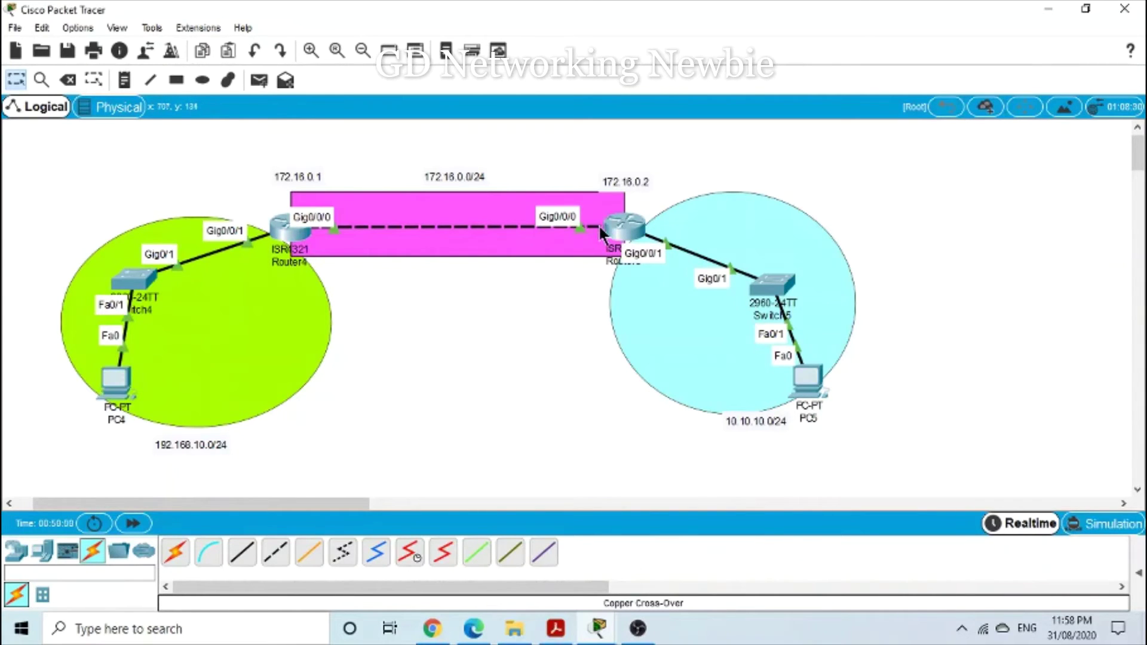
- Open Router4's command line and return it from interface configuration to privileged mode
left_click(299, 232)
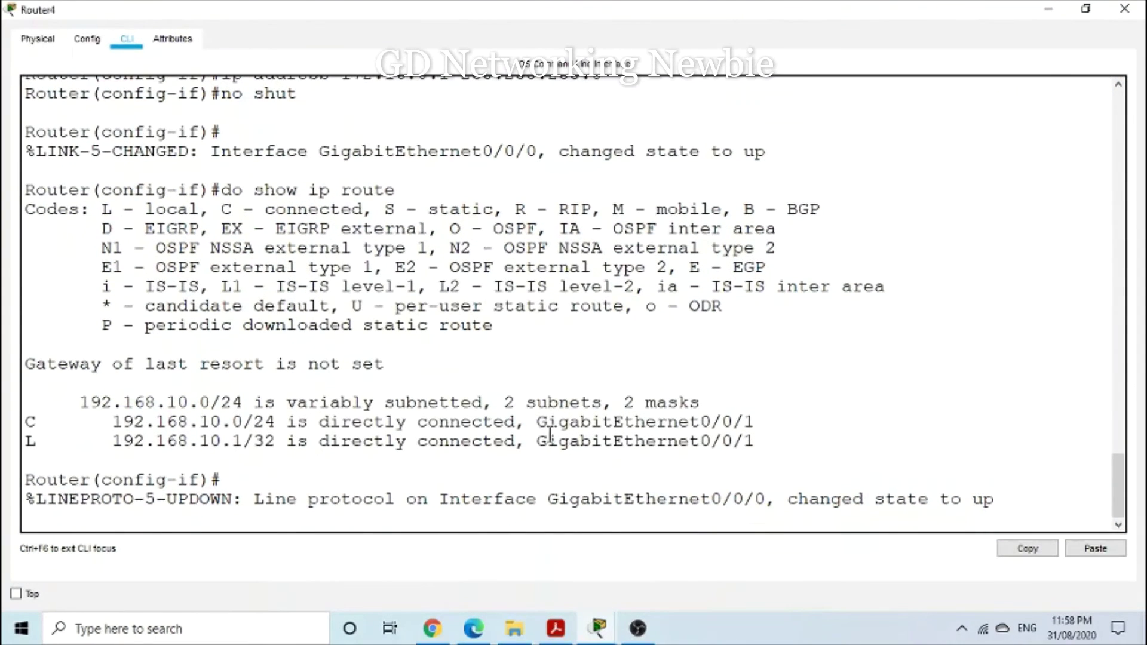
key("Return")
key("Return")
key("Return")
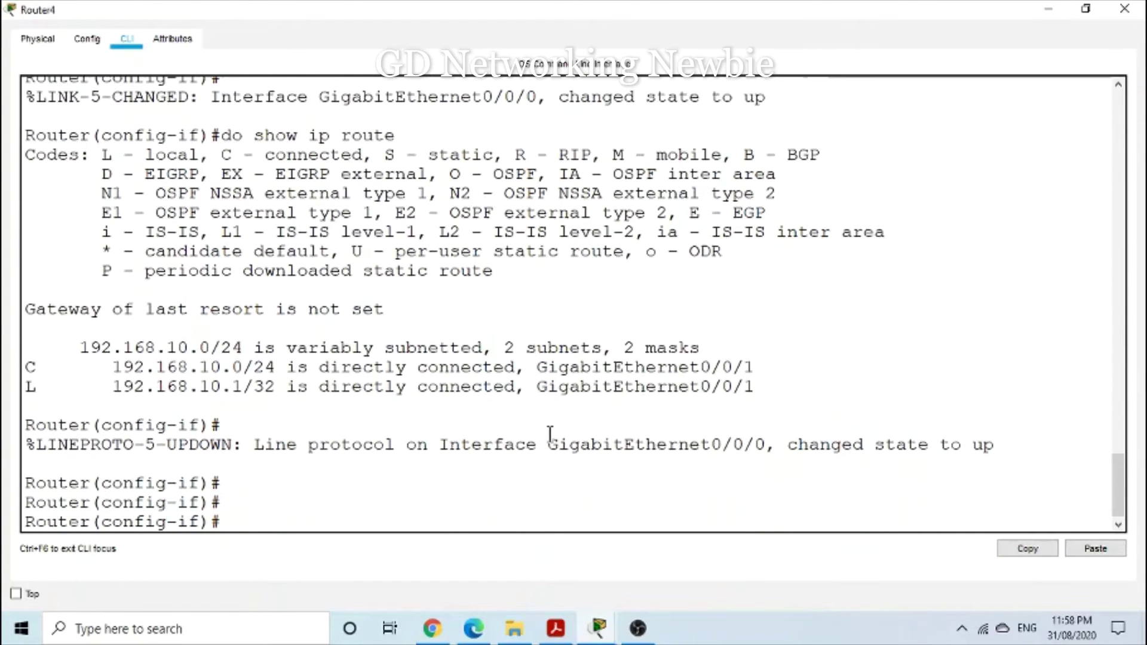
key("Return")
key("ctrl+z")
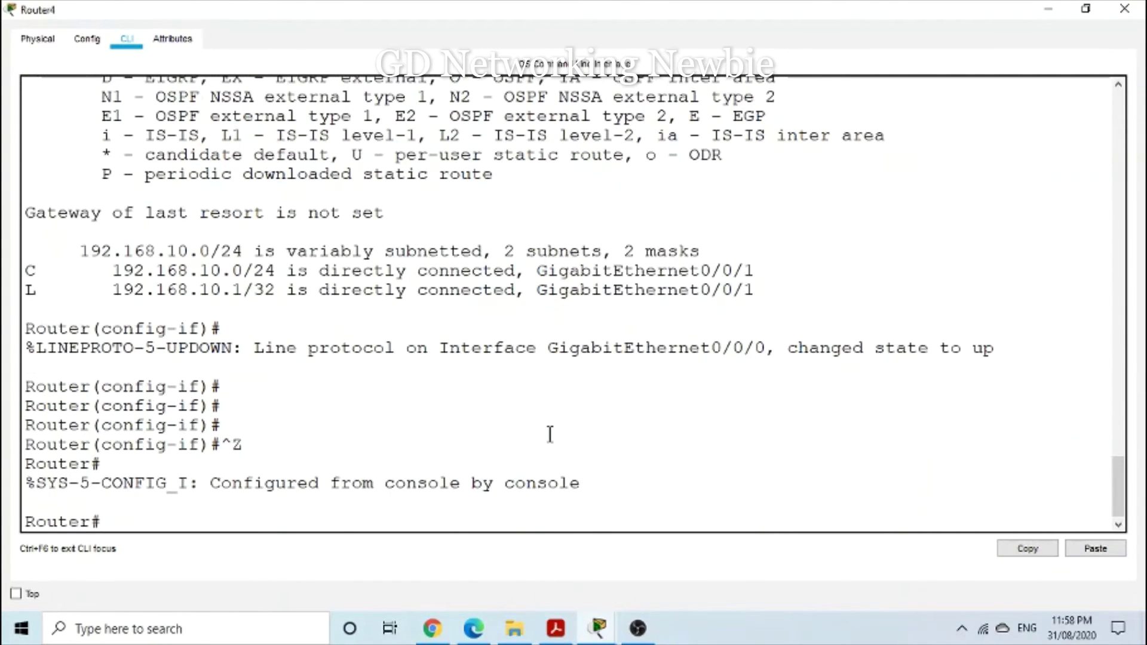
- Display Router4's routing table with show ip route, highlight the 172.16.0.0/24 entry, and minimize the router window
key("Return")
type("so o")
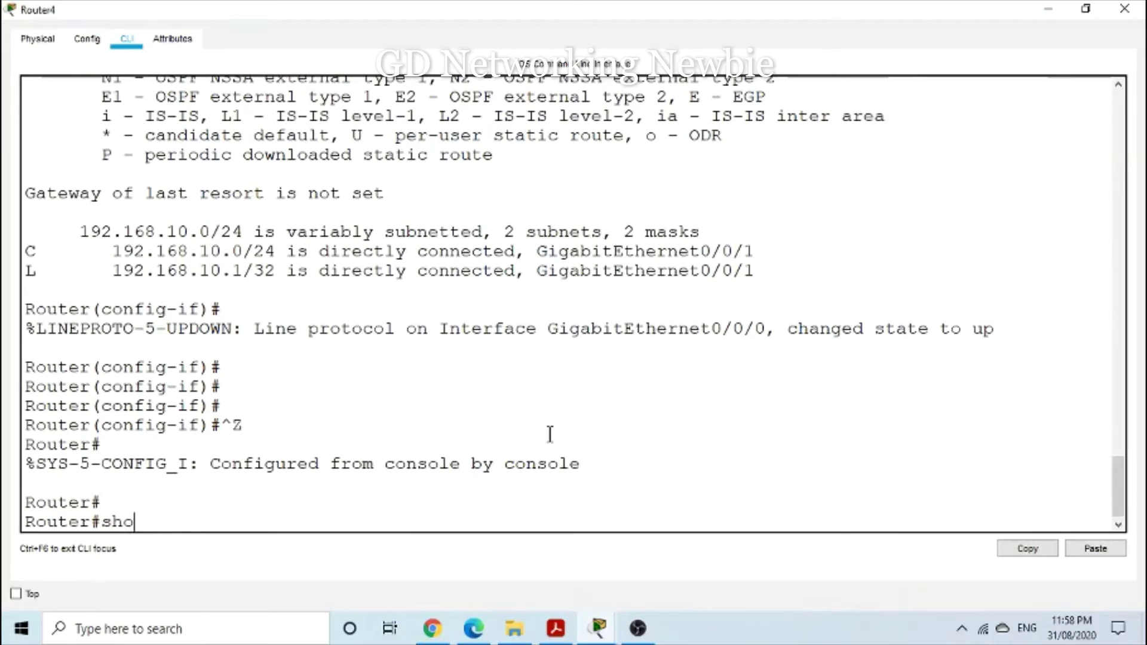
type("w ip route")
key("Return")
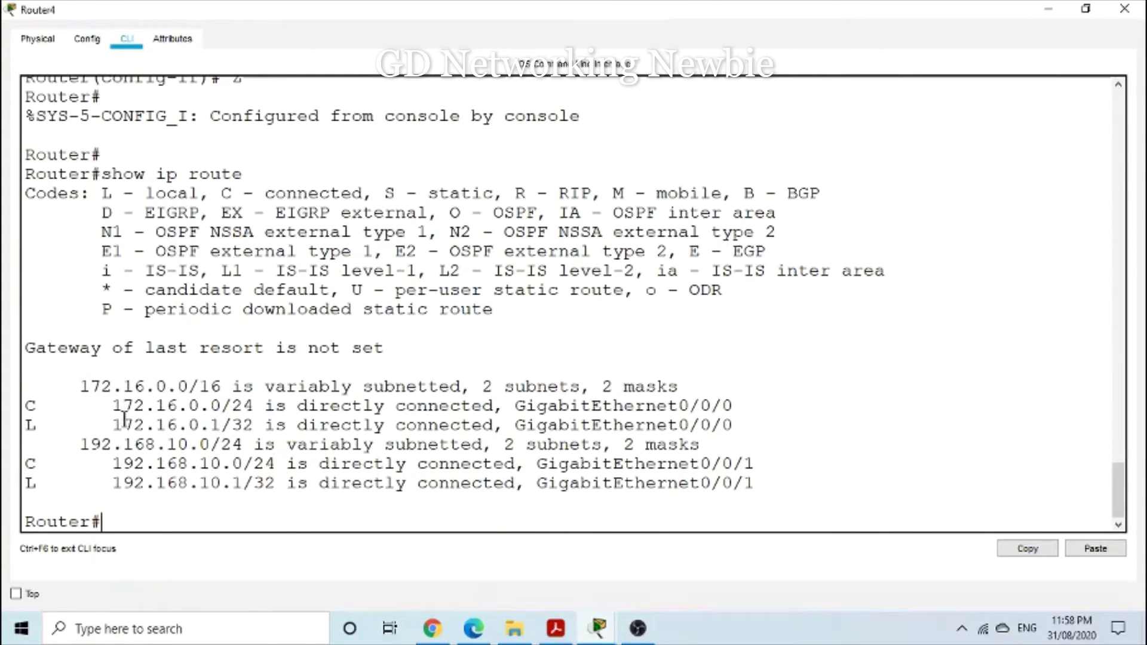
left_click_drag(113, 406, 255, 407)
left_click(1049, 8)
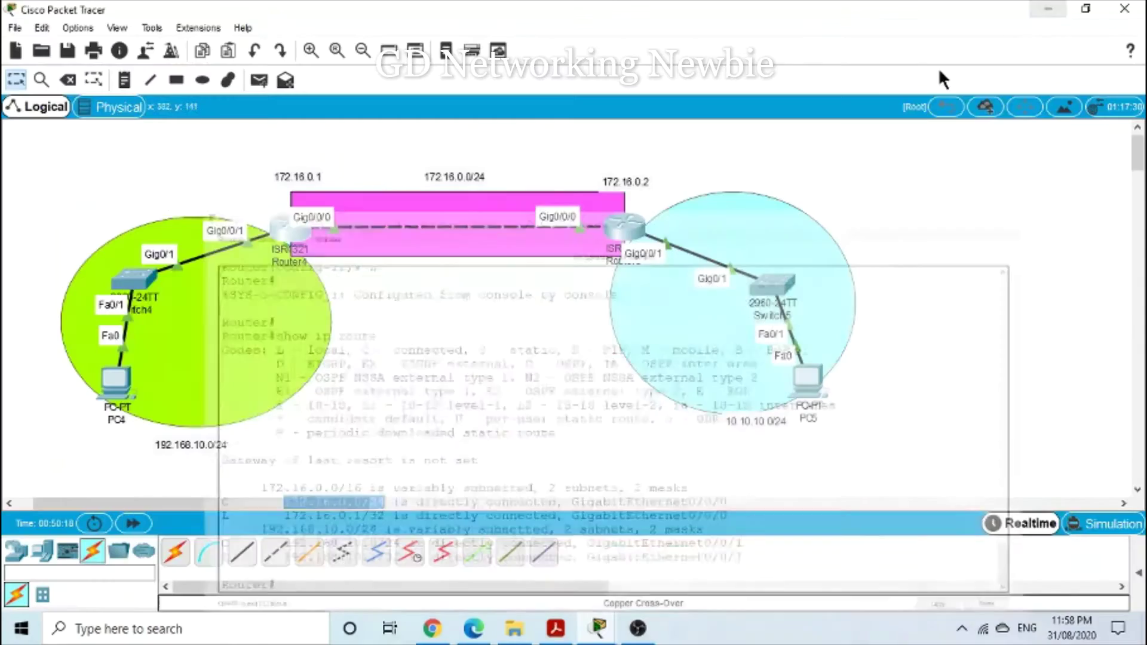
- Ping 172.16.0.2 from PC4's Command Prompt, examine the output alongside the topology, and close the PC window
left_click(120, 382)
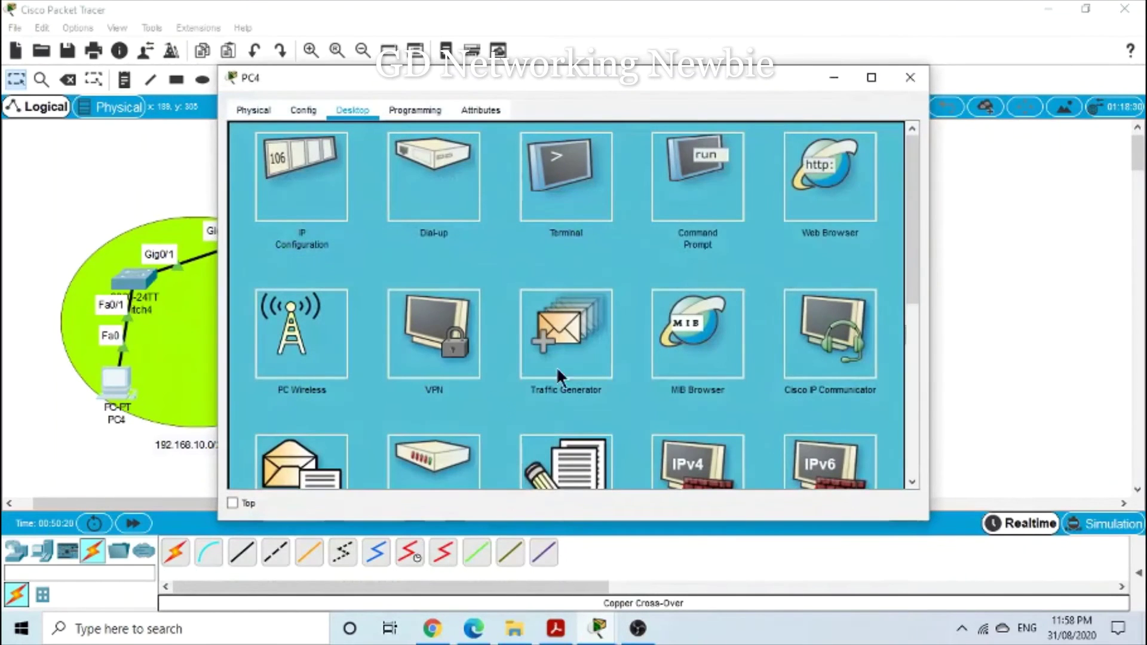
left_click(693, 170)
scroll(546, 446, "down", 10)
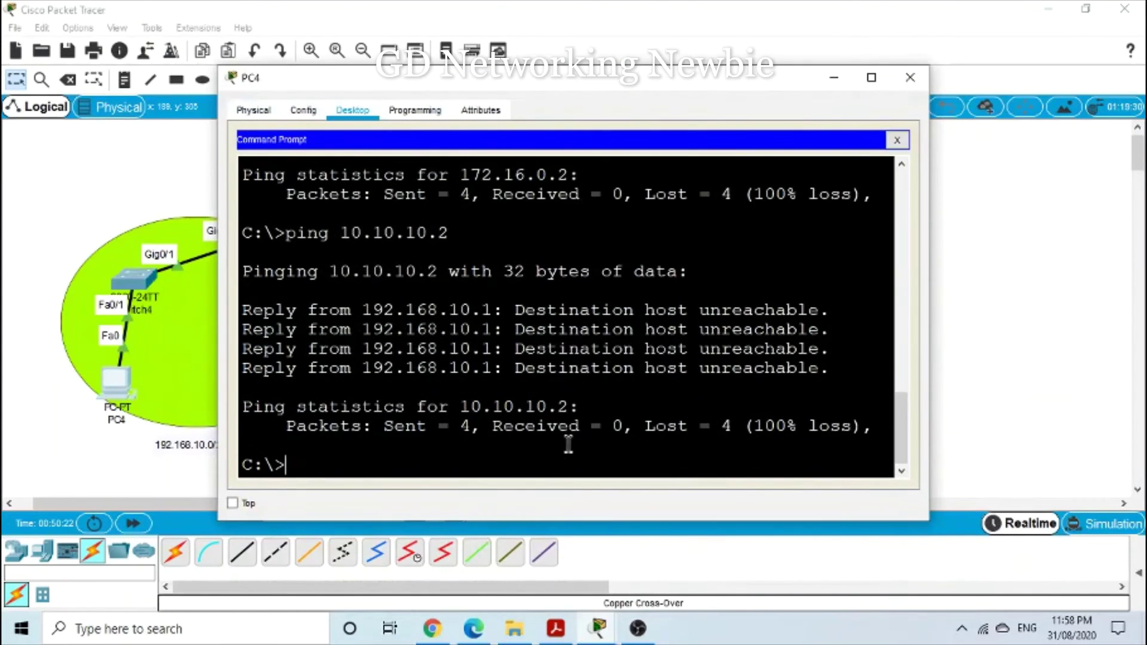
key("Up")
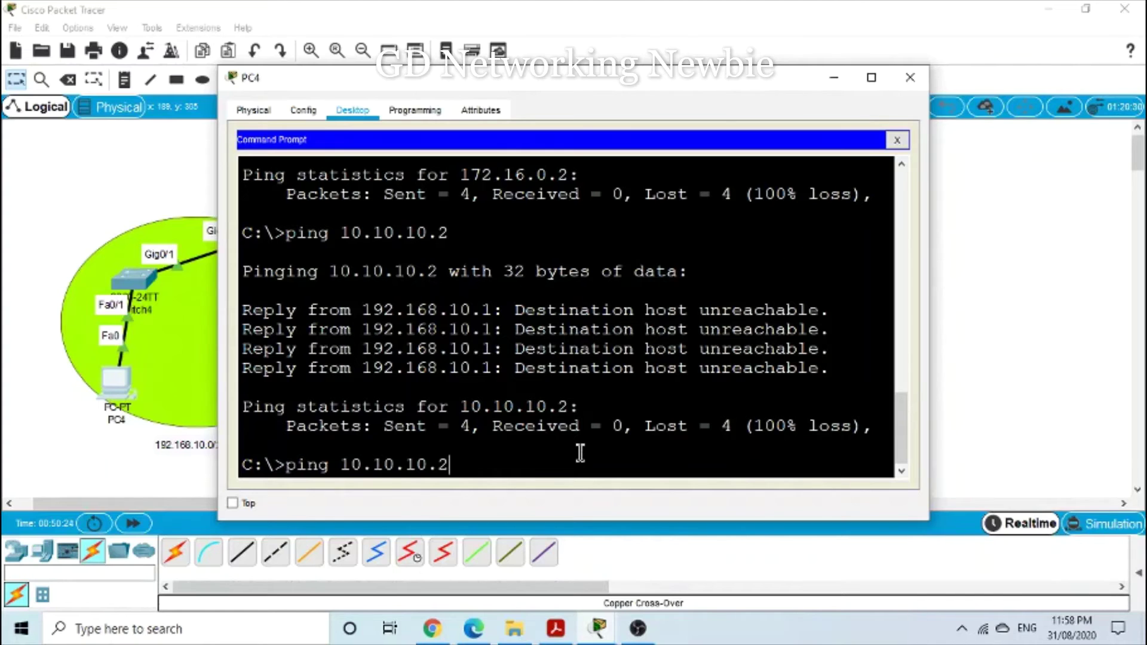
key("BackSpace")
key("BackSpace")
key("BackSpace")
key("BackSpace")
key("BackSpace")
key("BackSpace")
key("BackSpace")
key("BackSpace")
key("BackSpace")
key("BackSpace")
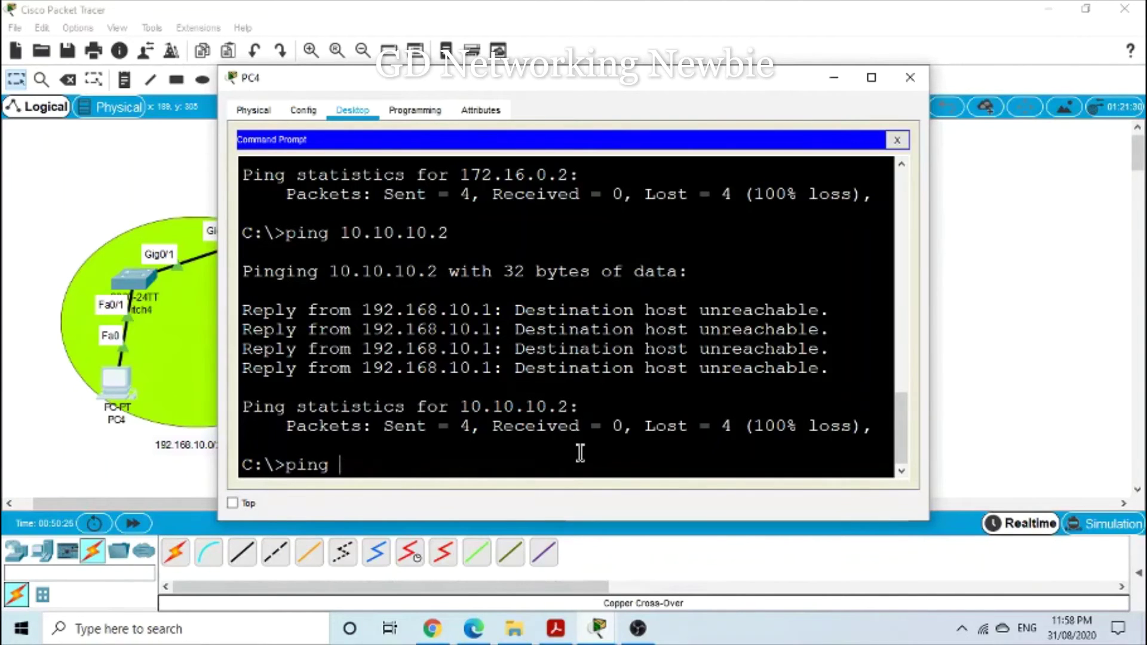
left_click_drag(614, 82, 601, 215)
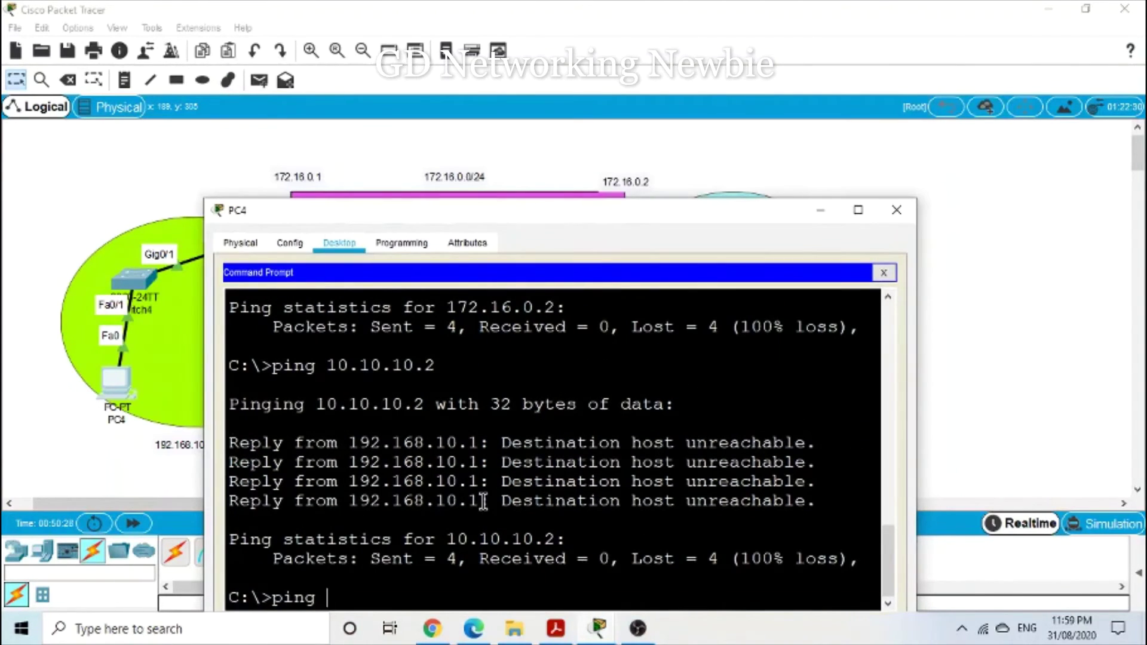
type("172.16.0.1")
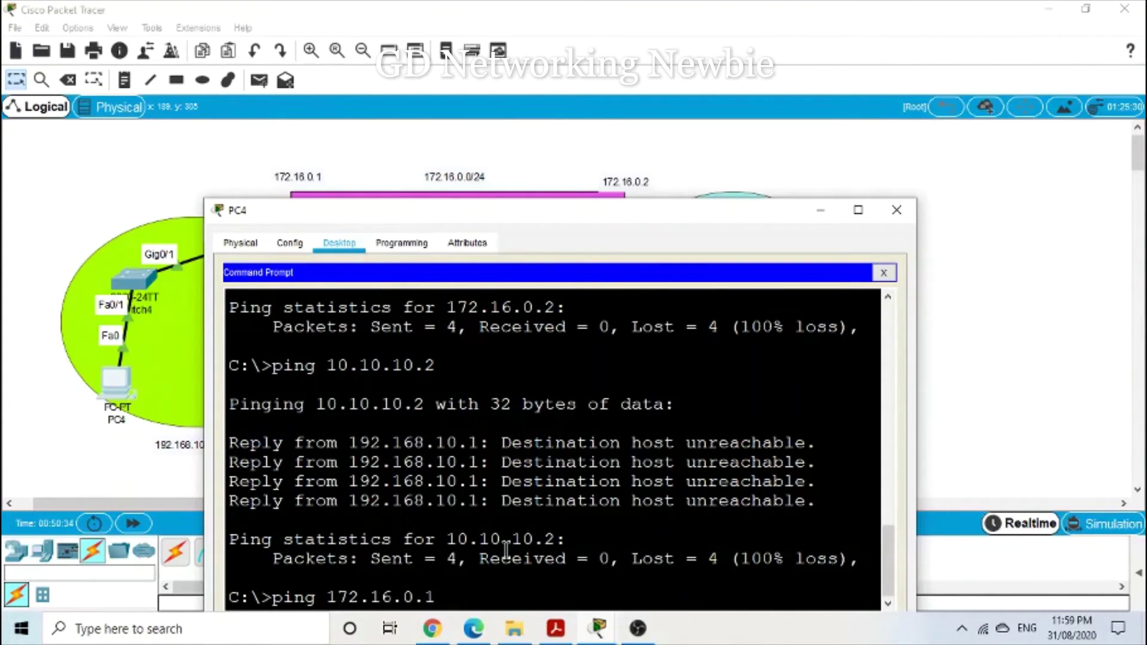
key("BackSpace")
type("2")
key("Return")
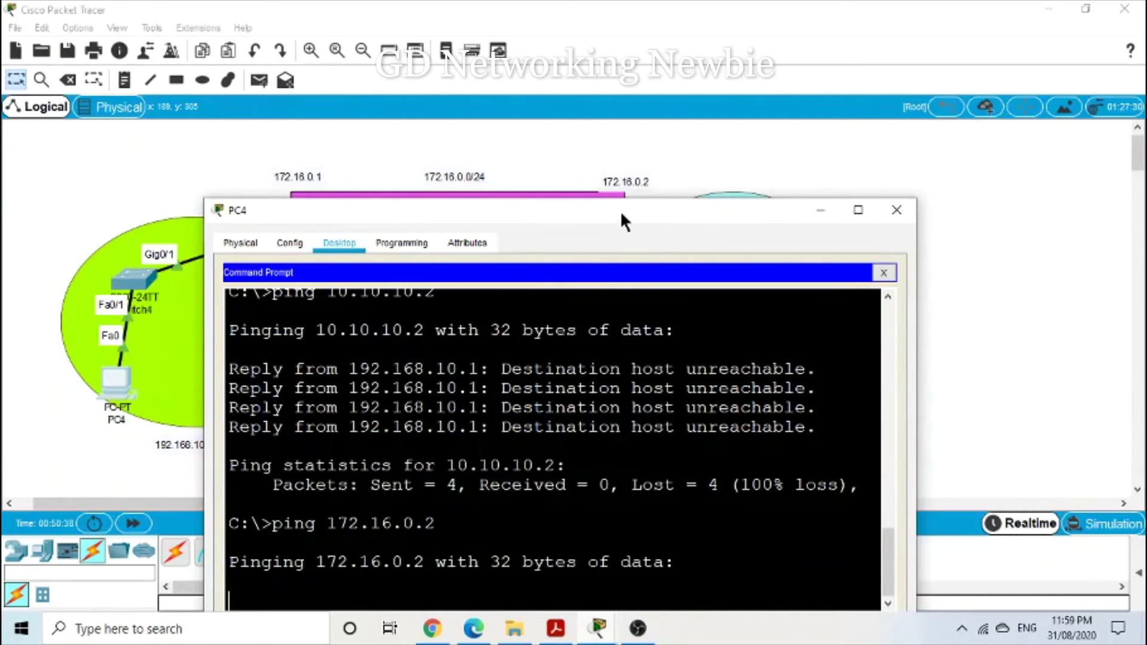
left_click_drag(620, 210, 714, 106)
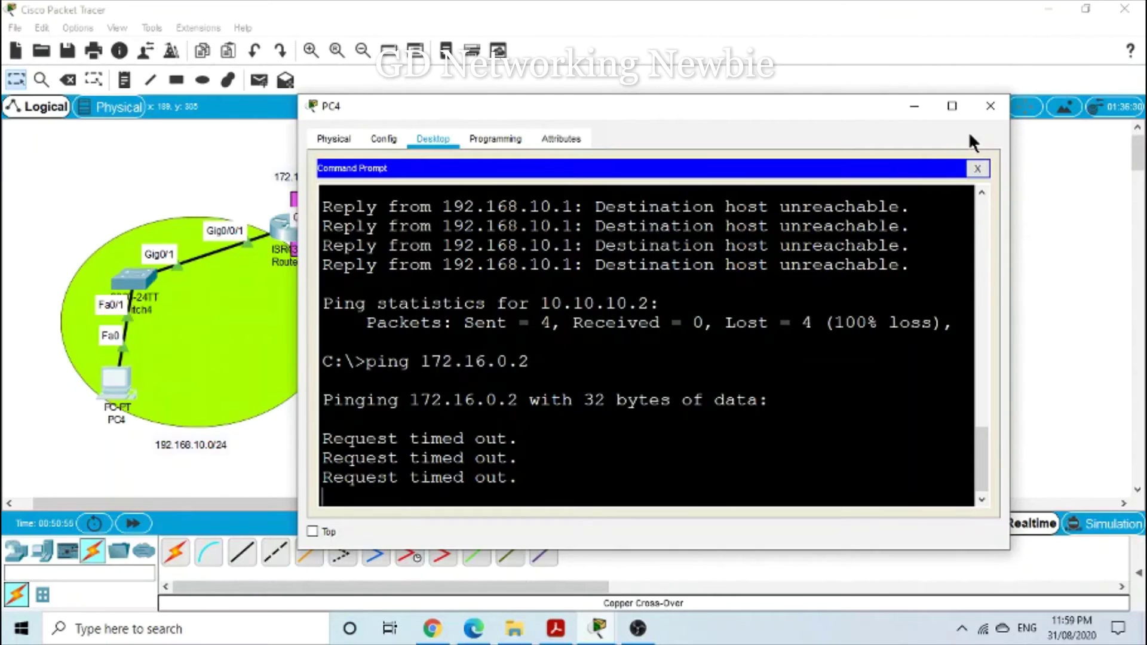
left_click(990, 108)
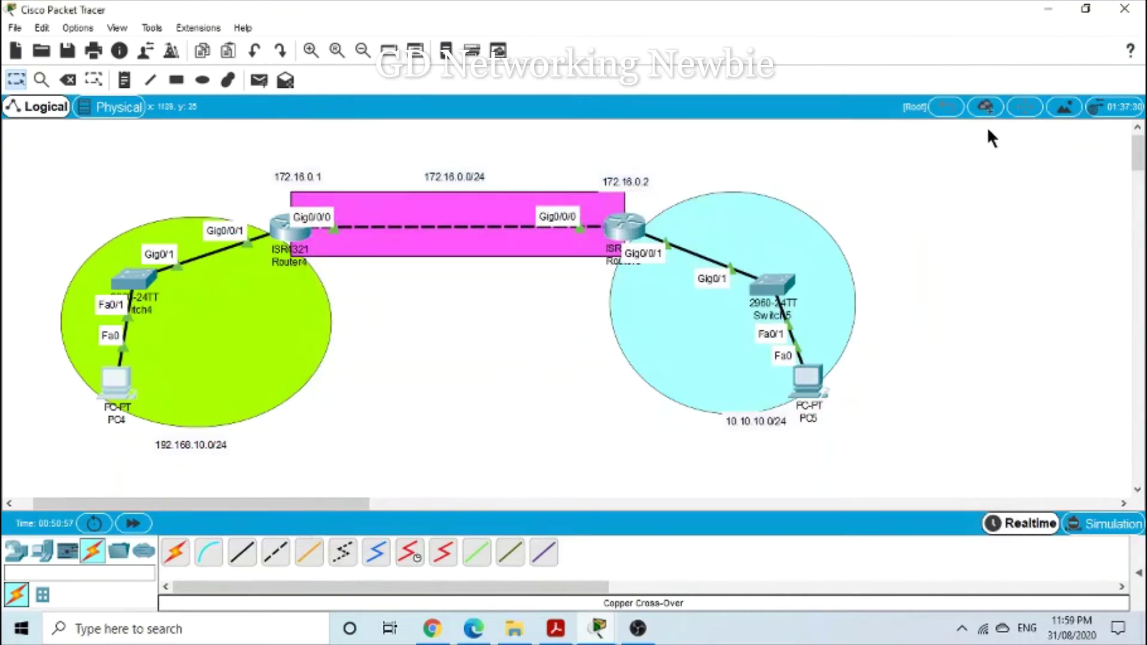
- Switch to Simulation mode and limit the visible events to ARP and ICMP
left_click(1106, 521)
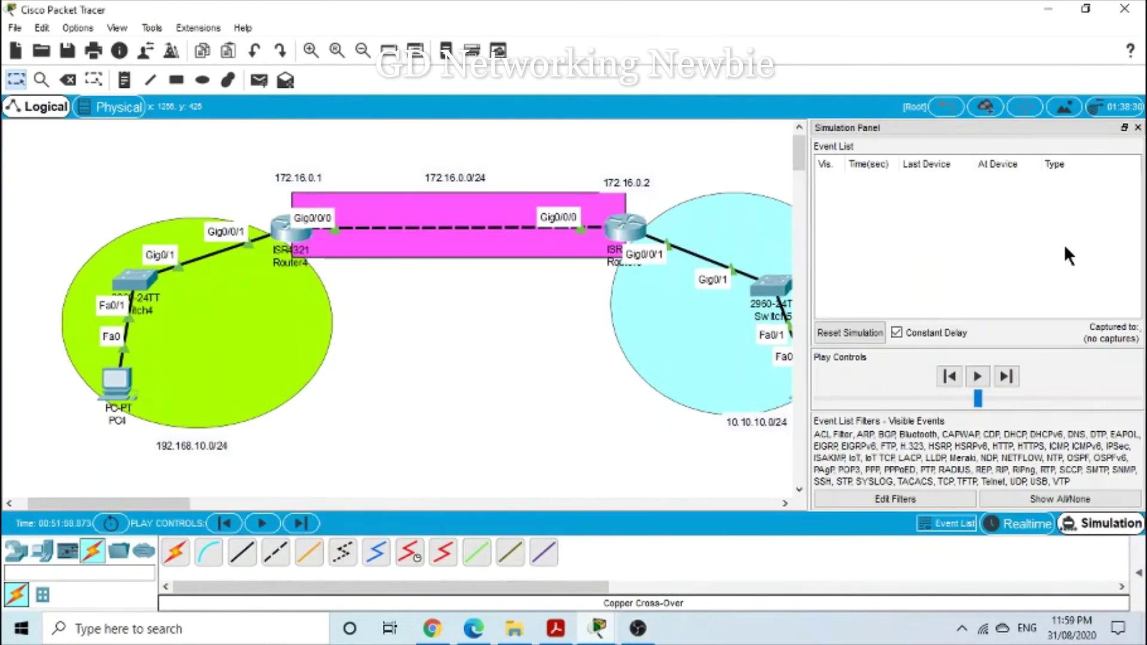
left_click(924, 500)
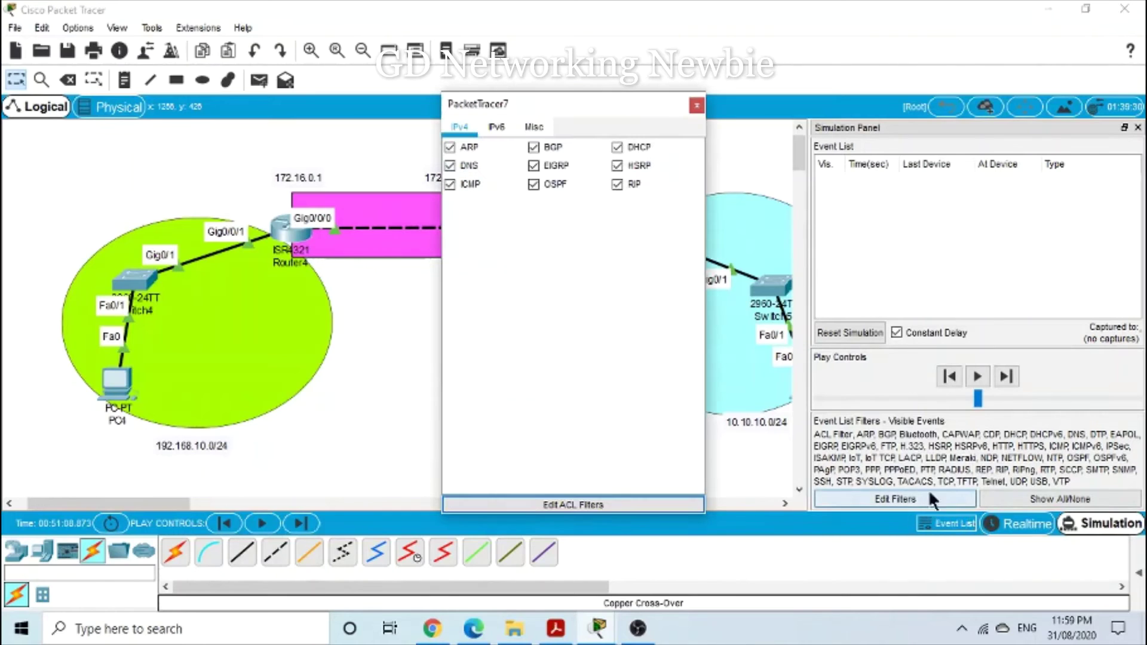
left_click(1083, 497)
left_click(457, 184)
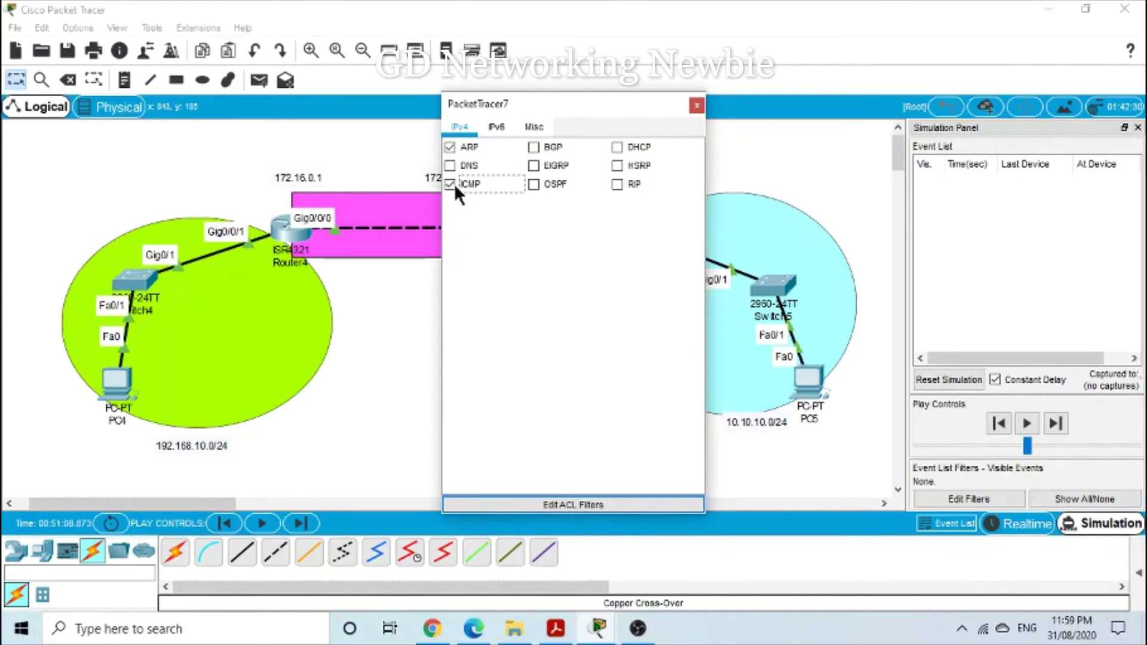
left_click(697, 106)
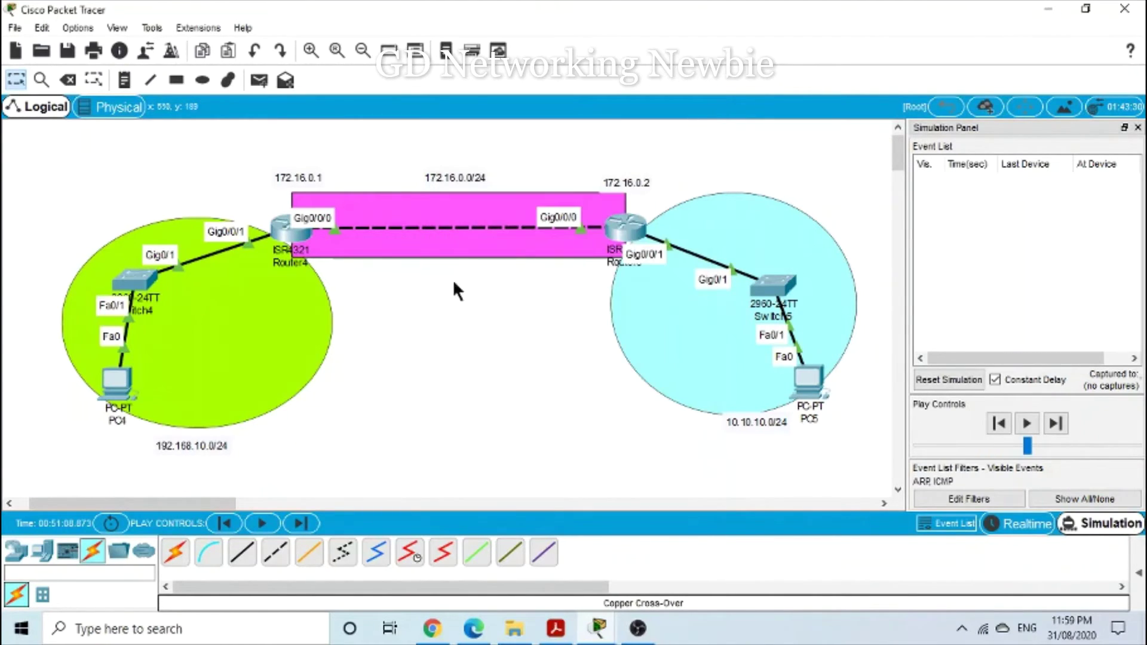
- Create a simple PDU from PC4 to Router5 and advance the simulation event by event to follow the packet's path
left_click(259, 80)
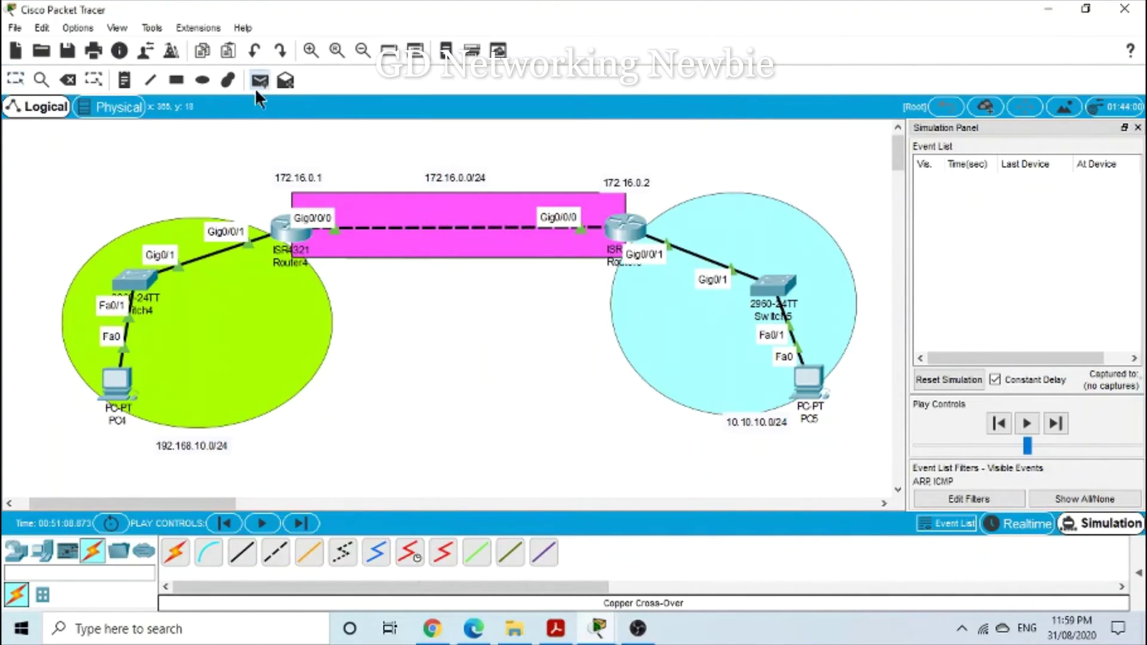
left_click(117, 385)
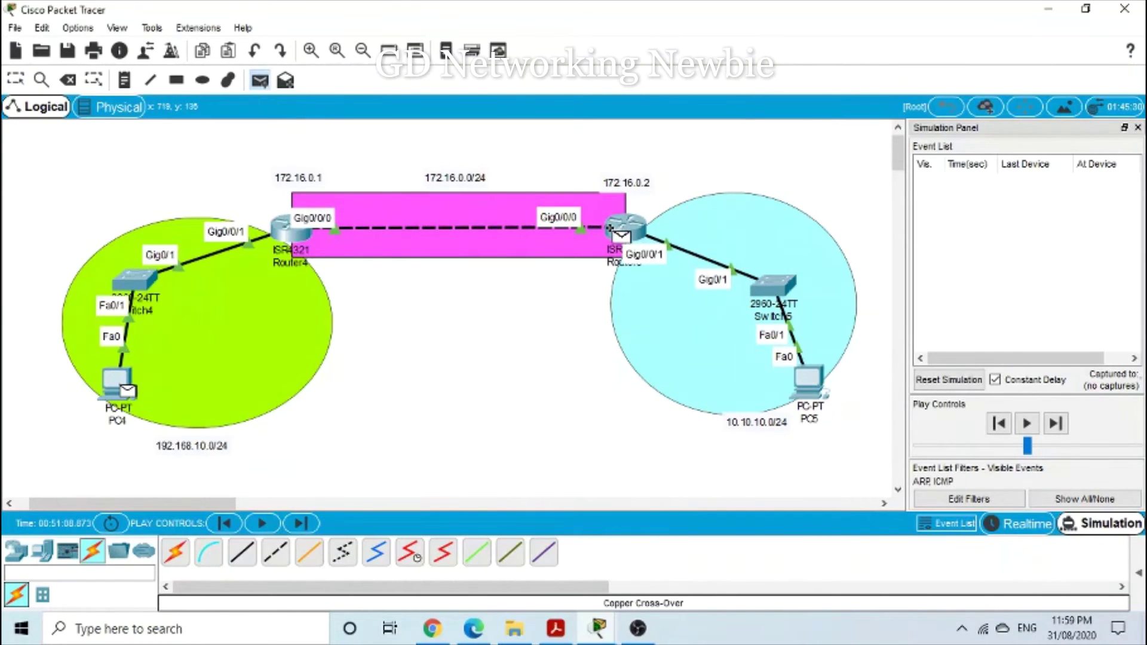
left_click(622, 235)
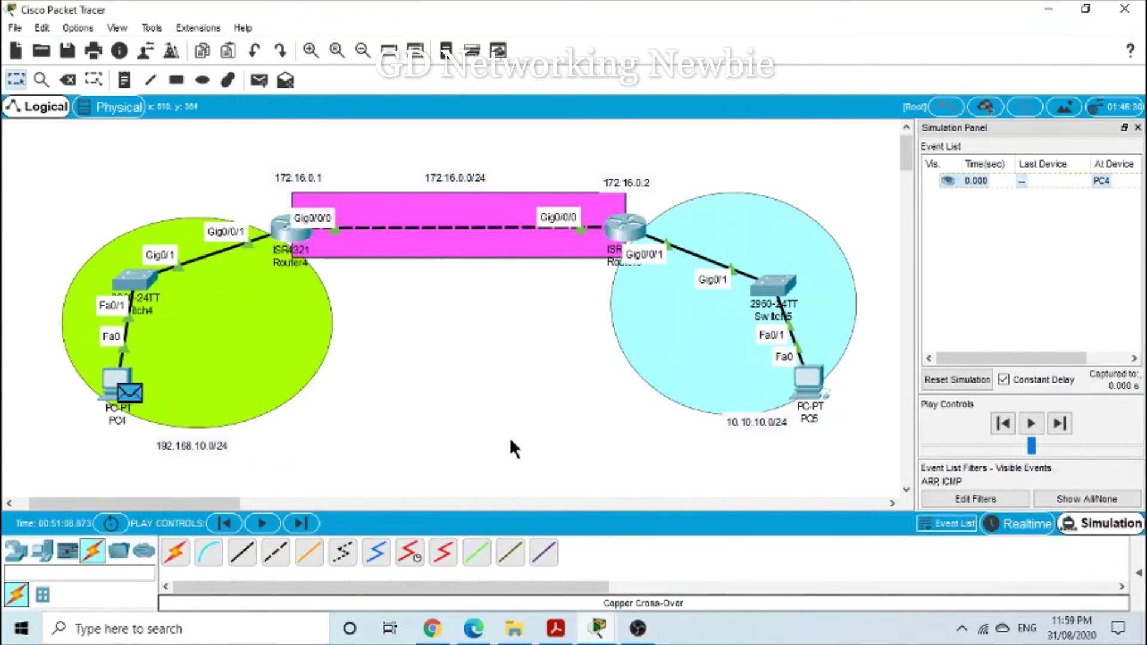
left_click(1057, 424)
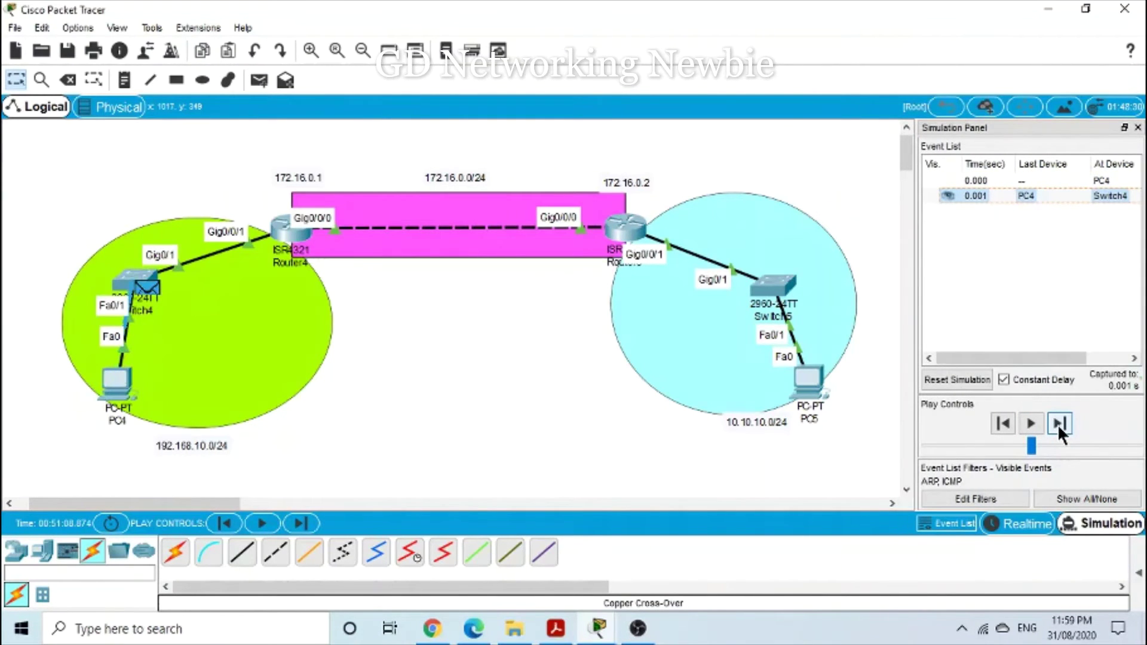
left_click(1057, 424)
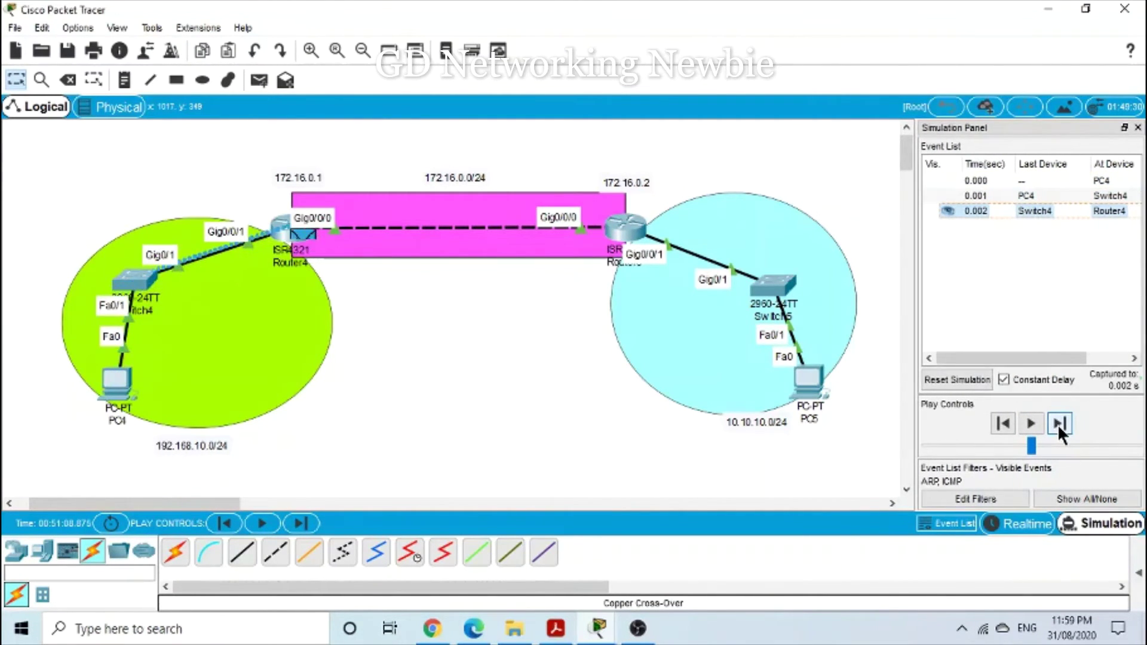
left_click(1057, 425)
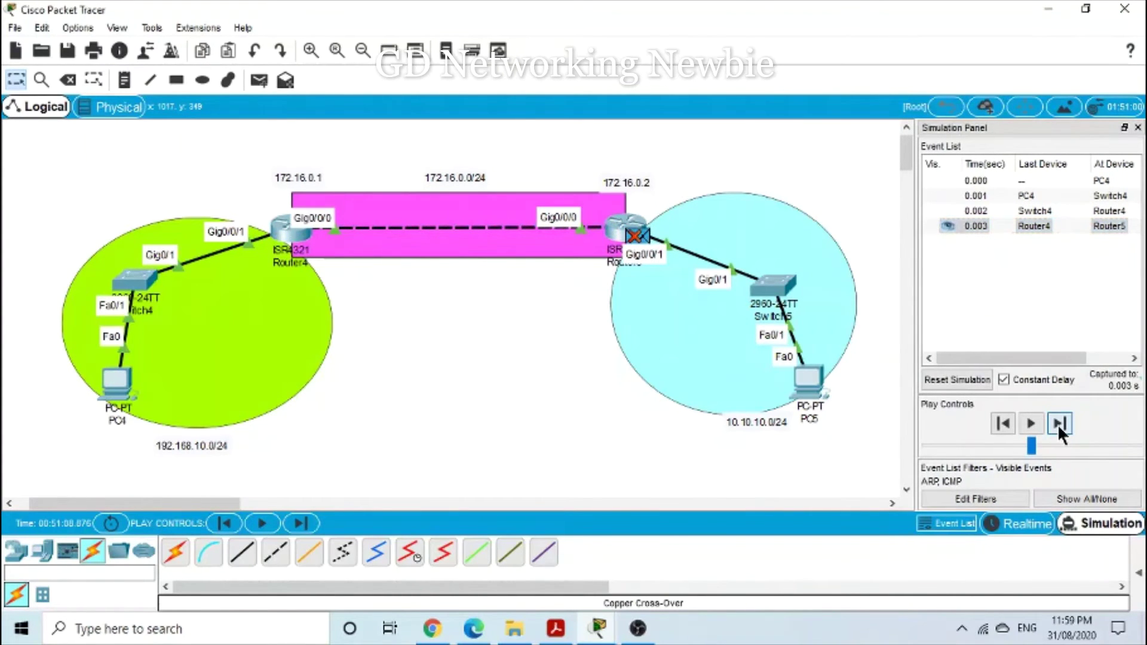
left_click(1058, 424)
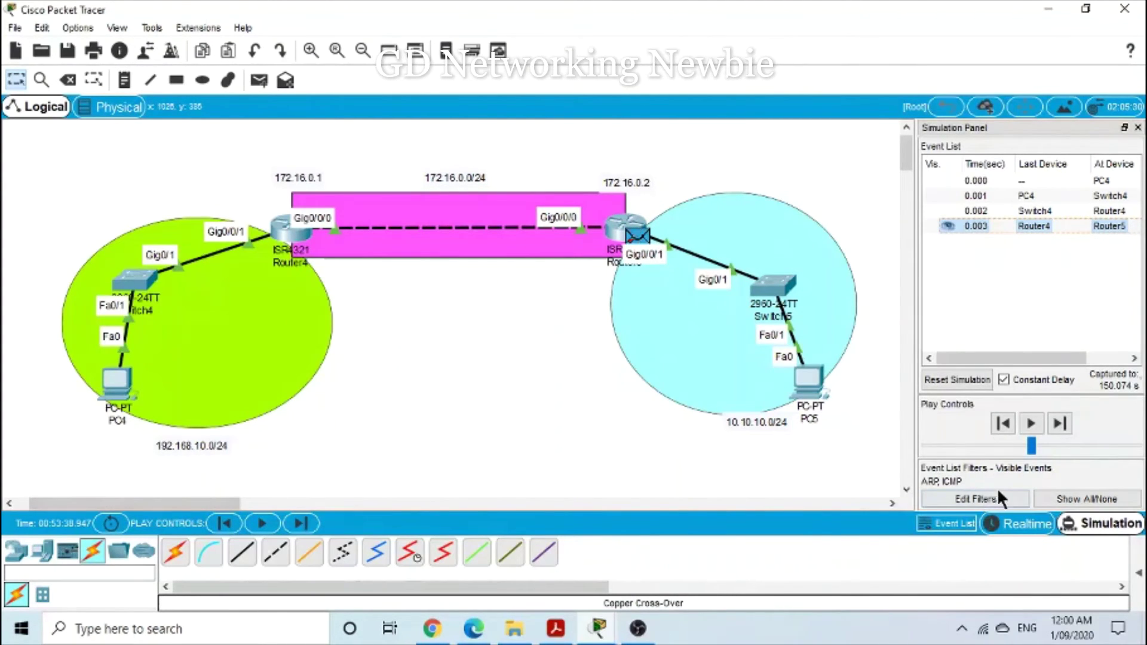
- Return to Realtime mode, show the PDU list to check the packet's status, and delete Scenario 0
left_click(1023, 524)
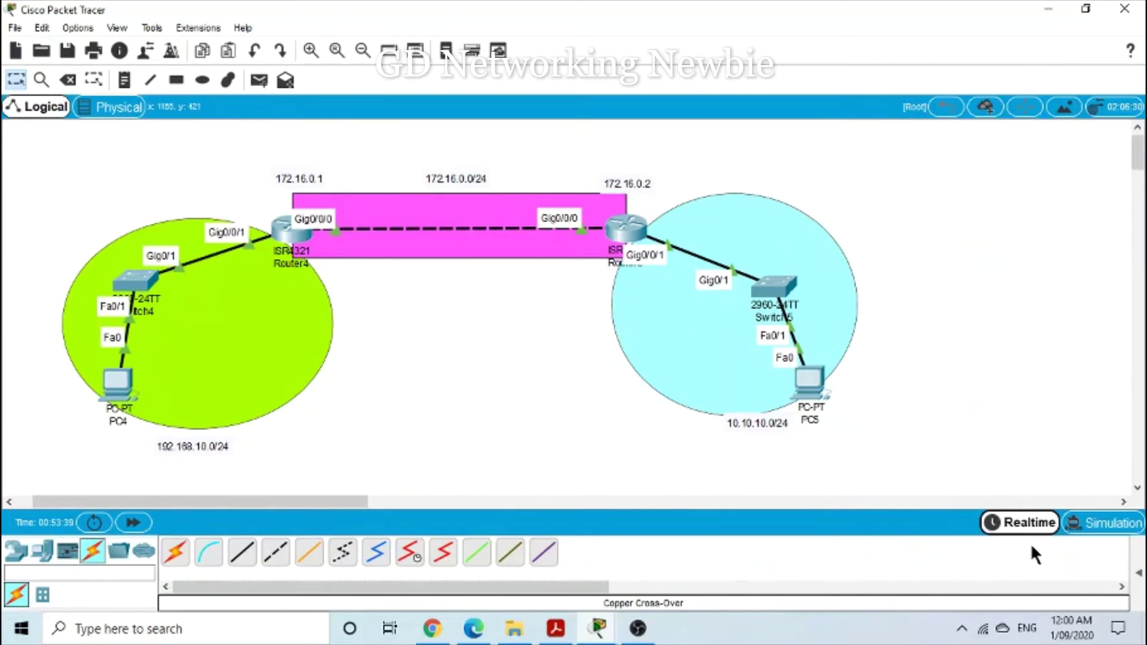
left_click(1138, 572)
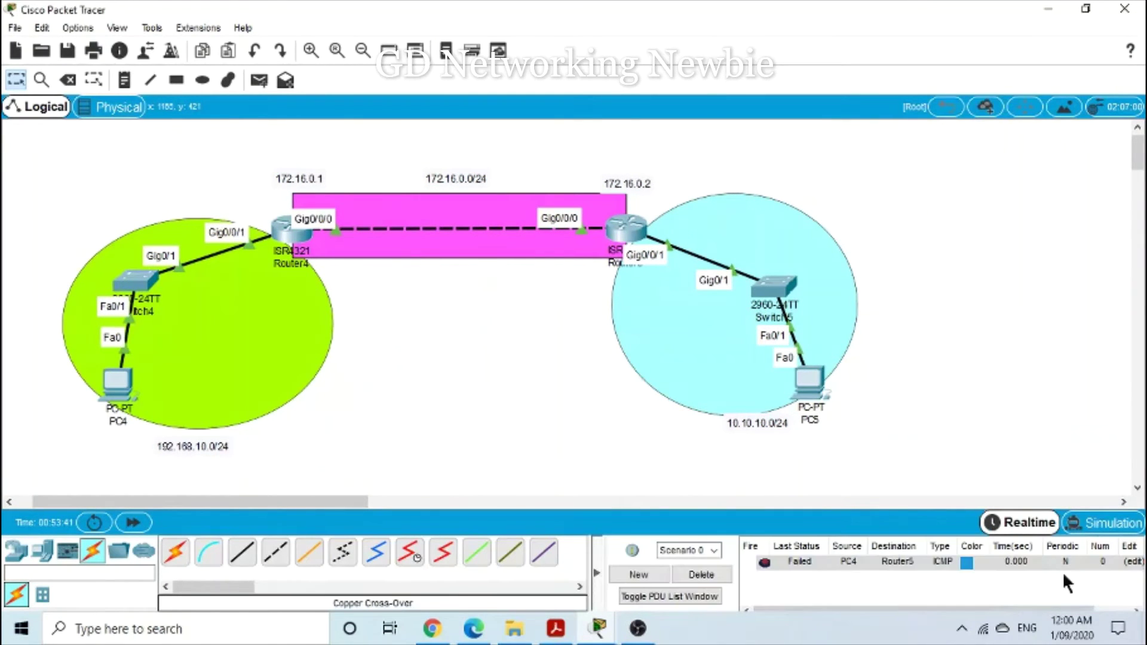
left_click(689, 577)
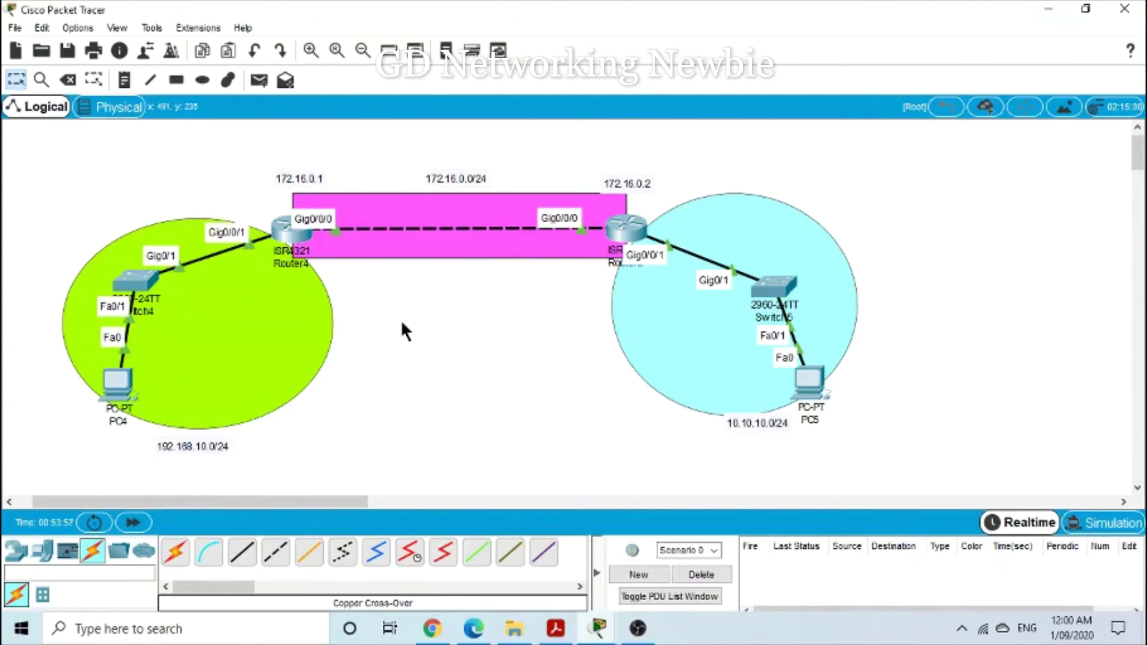
- Reopen Router4's command line, clear the highlighted route, and enter global configuration mode with config t
left_click(299, 236)
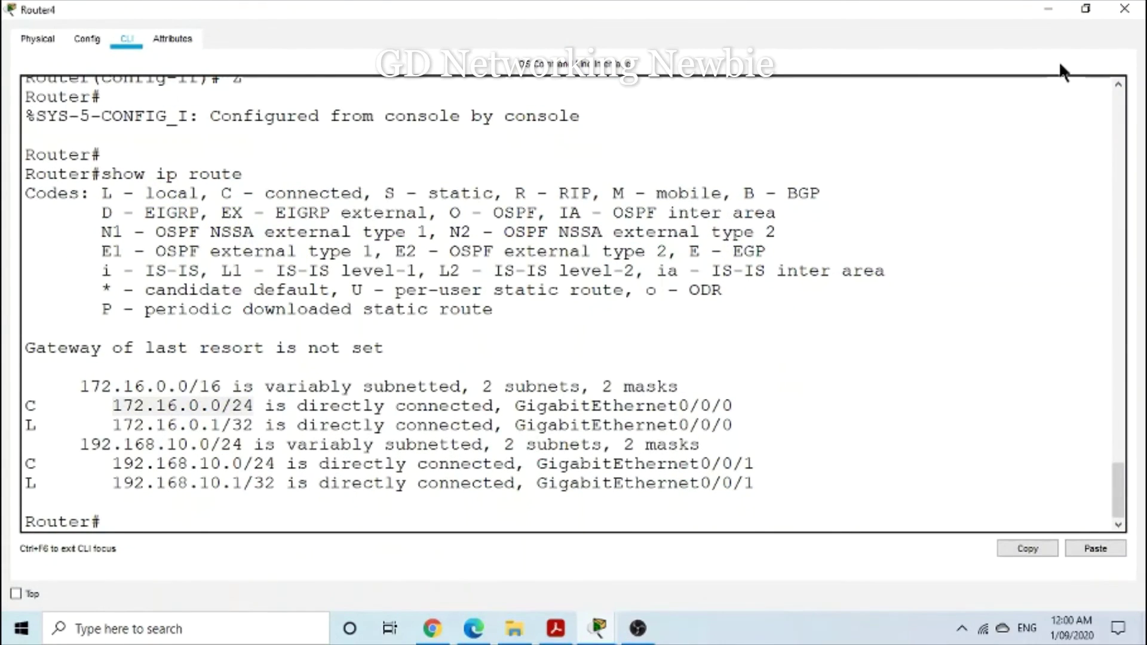
left_click(1044, 12)
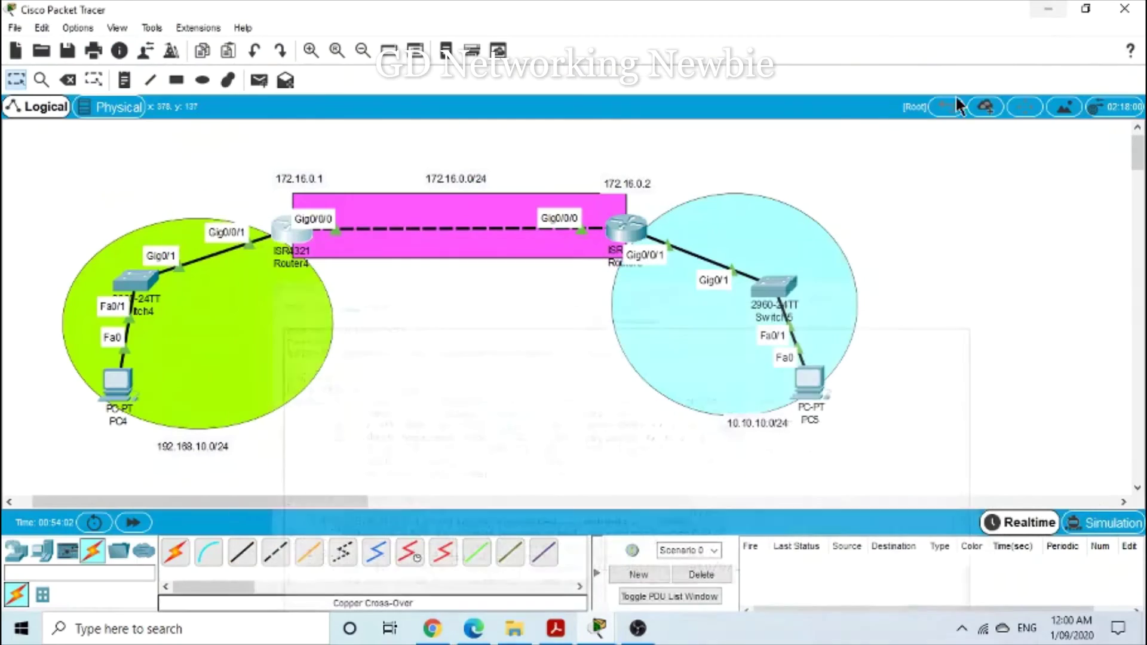
left_click(291, 238)
left_click_drag(113, 402, 254, 402)
left_click(281, 512)
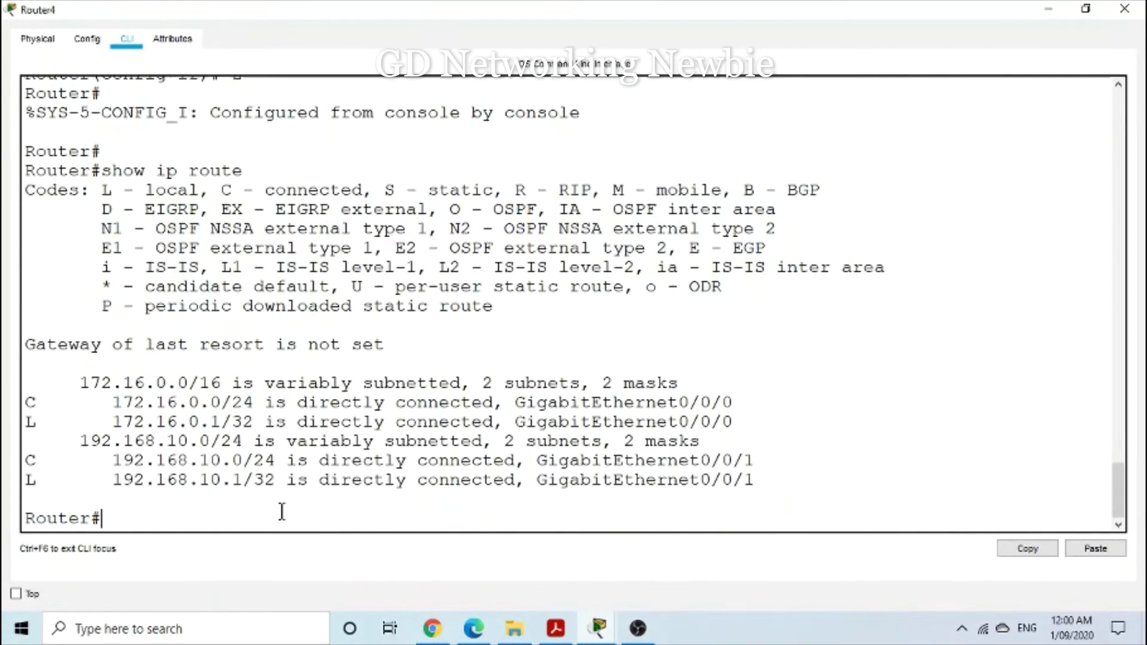
type("config t")
key("Return")
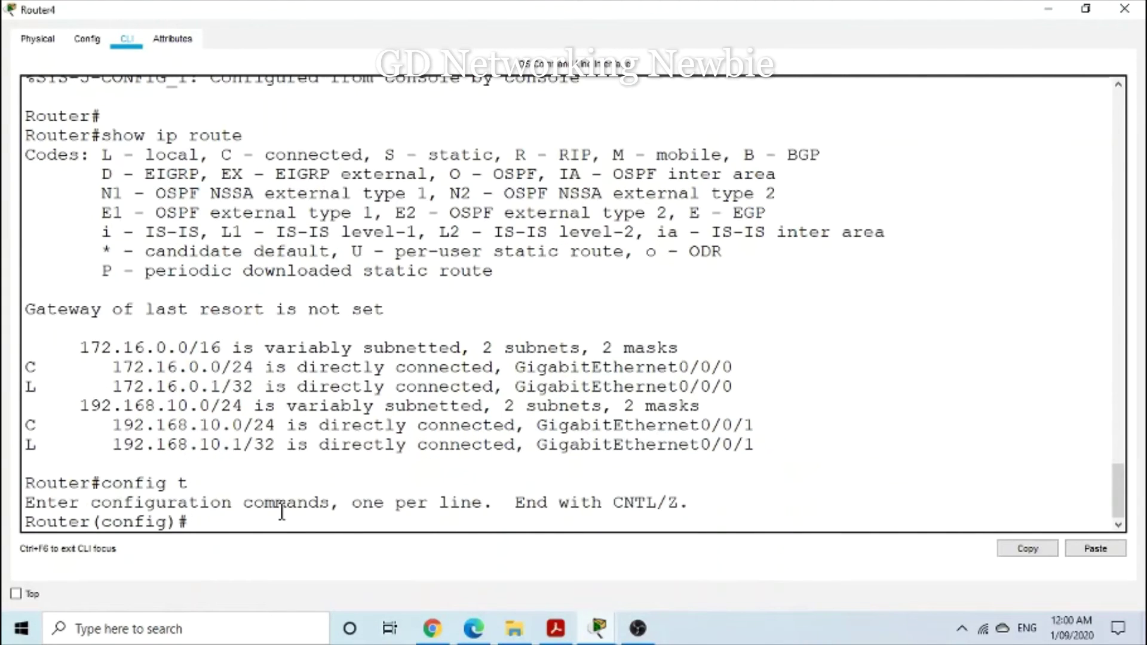
- Restore Router4's window to a smaller size and place it clear of the two routers to examine their 172.16.0.0/24 link
left_click(1085, 8)
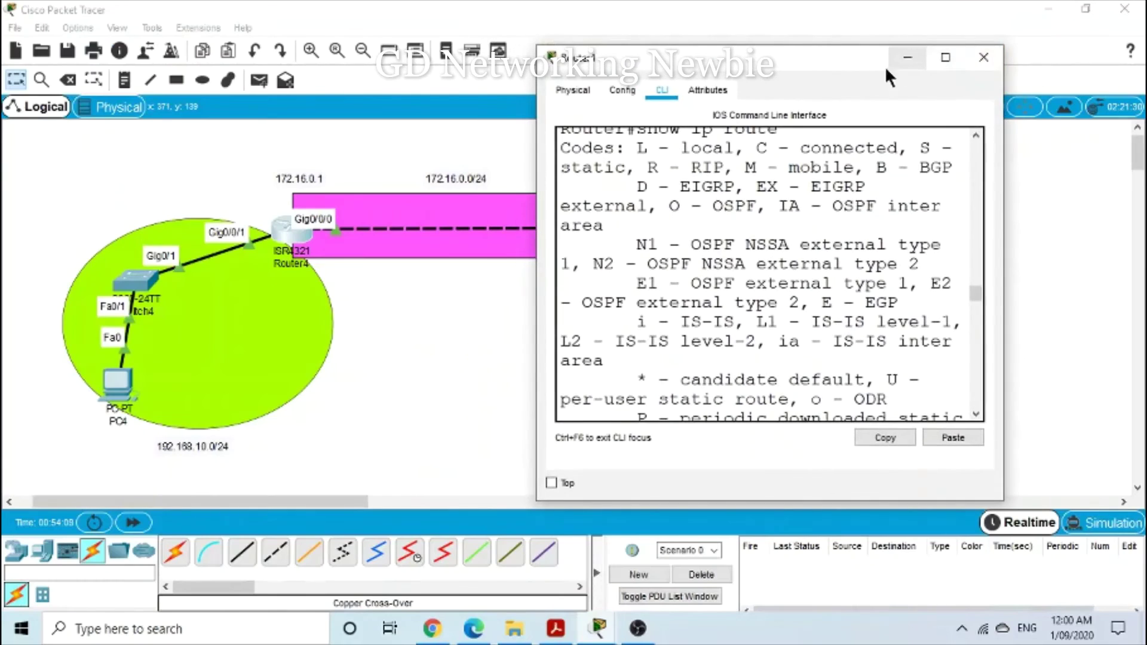
left_click_drag(885, 65, 997, 139)
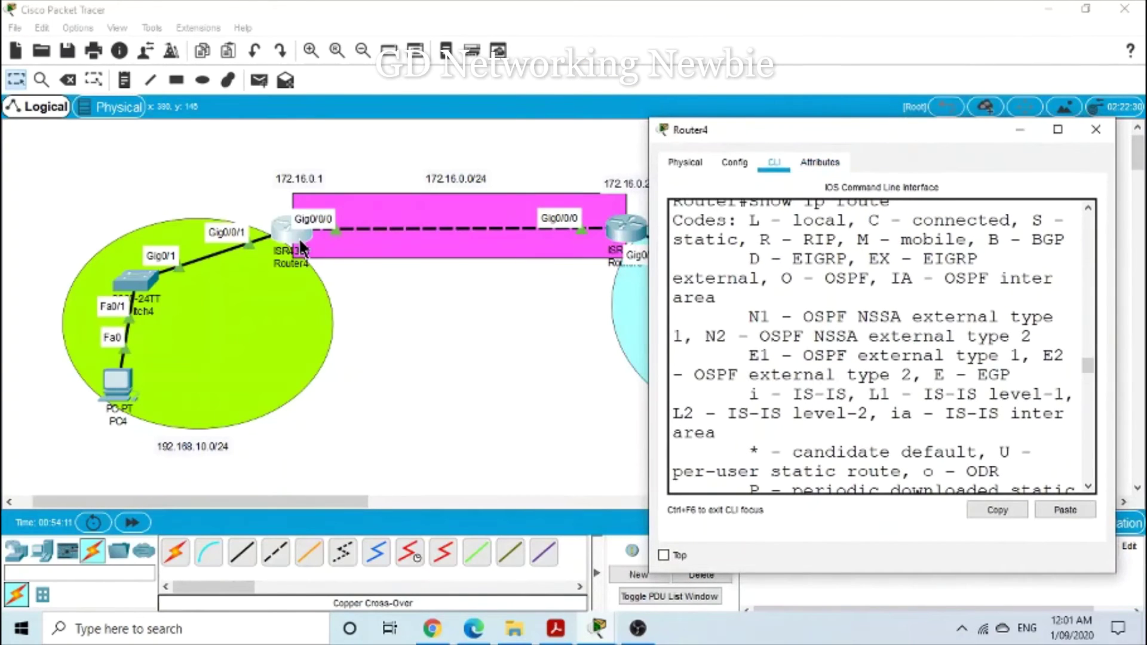
left_click_drag(807, 133, 973, 238)
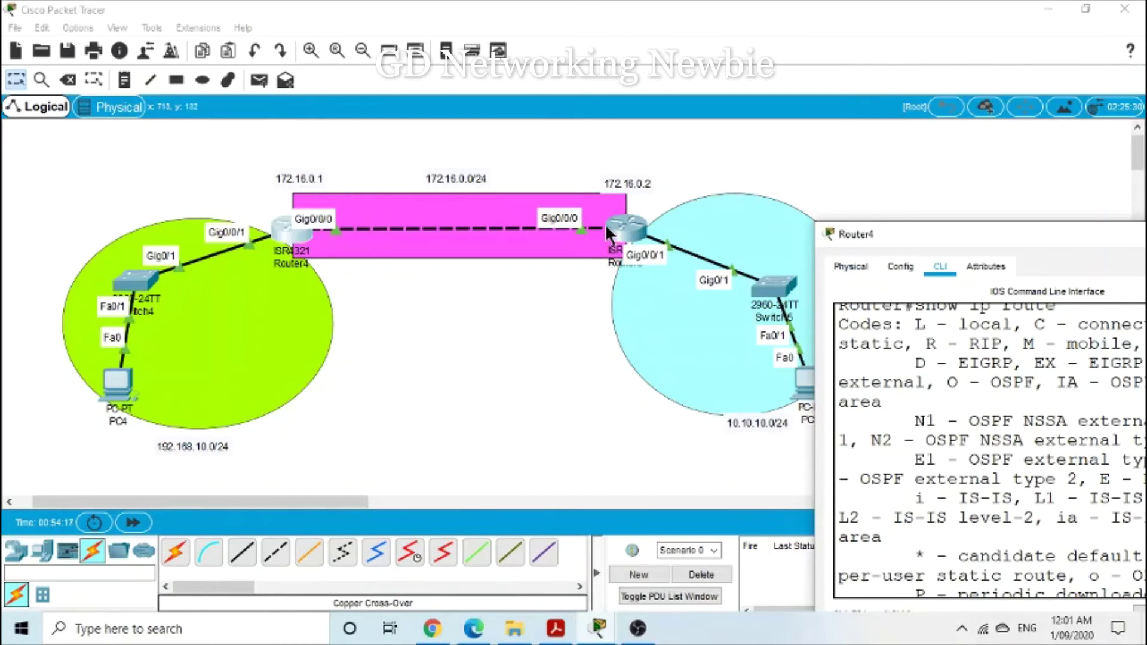
- Maximize Router4's window and add a static route to 10.10.10.0 with mask 255.255.255.0 through next hop 172.16.0.2
left_click_drag(876, 233, 404, 25)
left_click(762, 26)
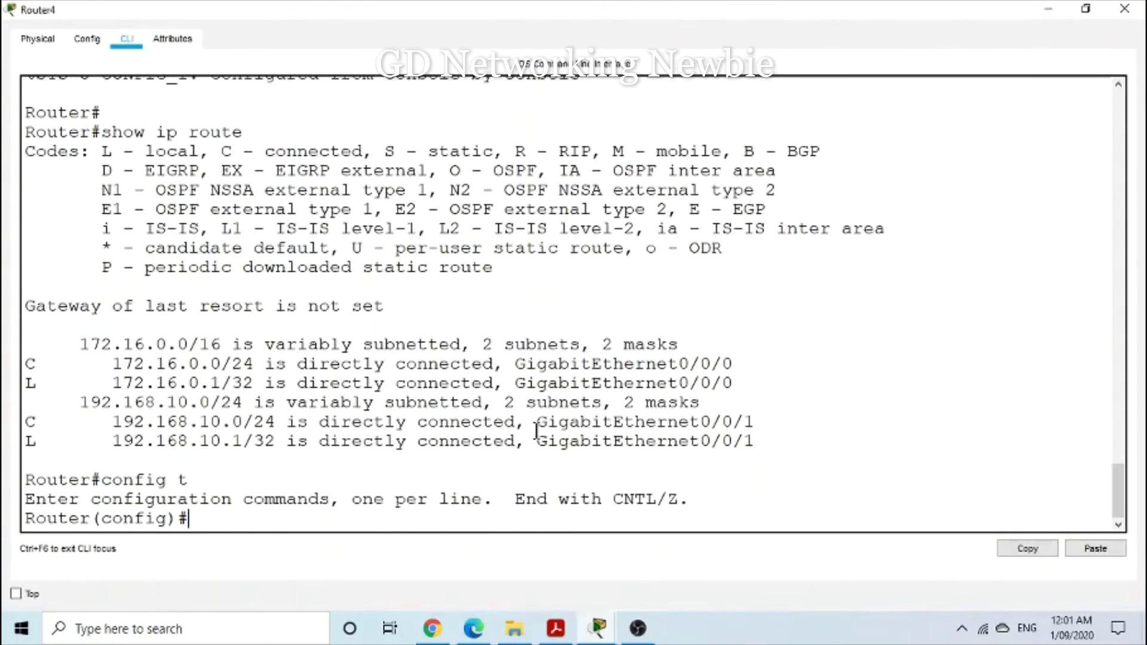
type("ip route")
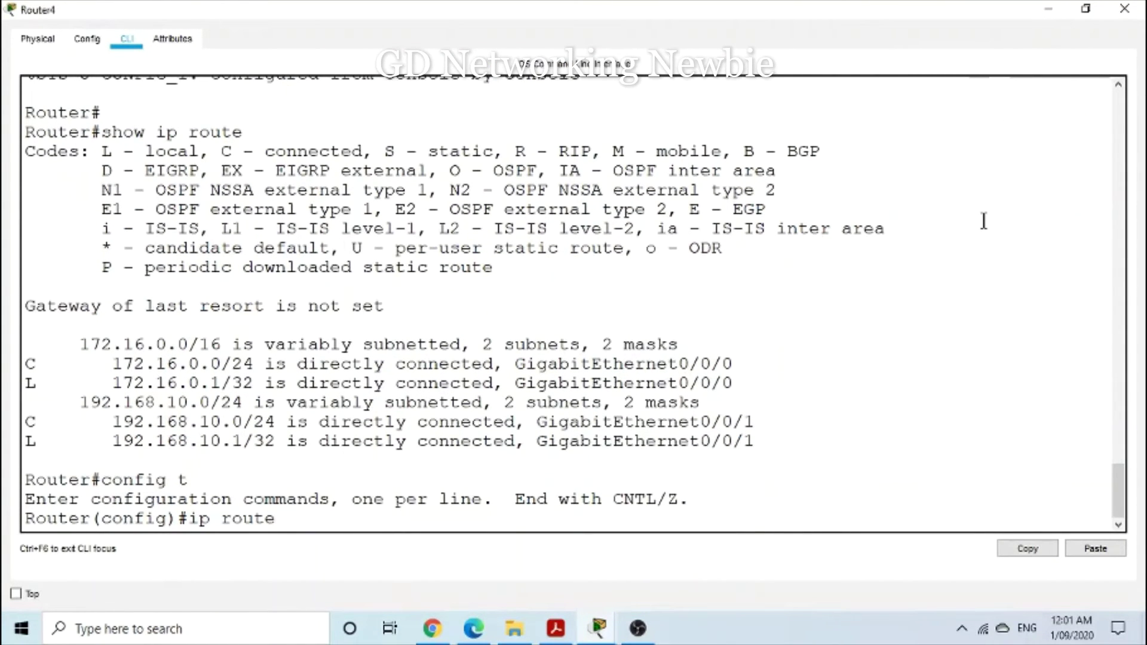
type(" 10.10.")
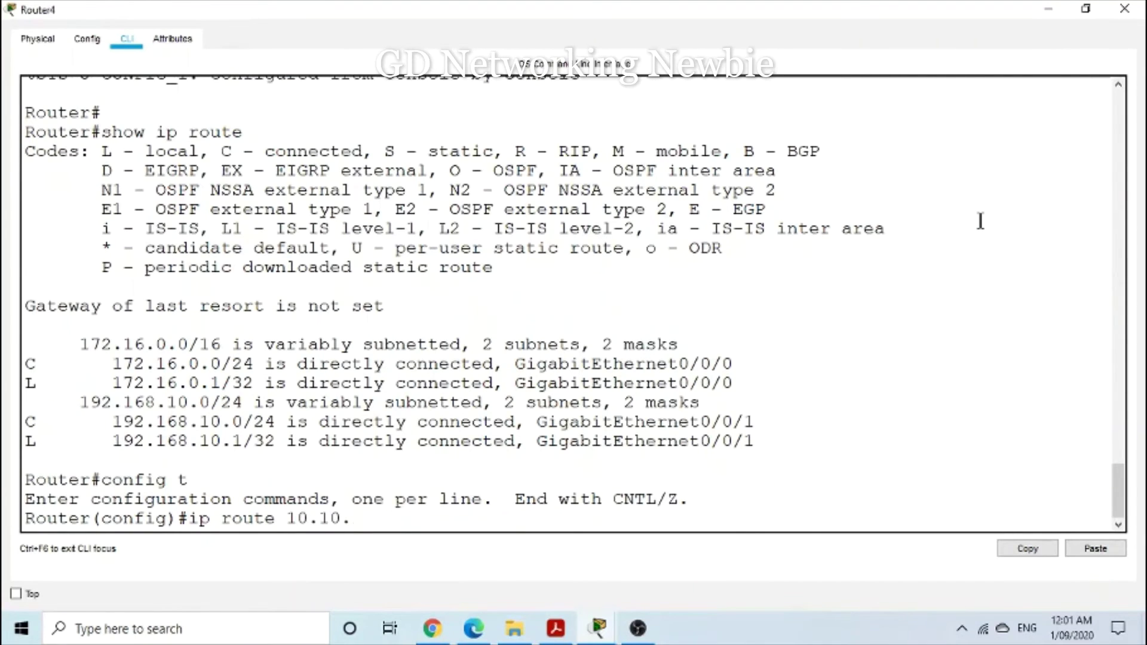
type("10.0 255.255.25")
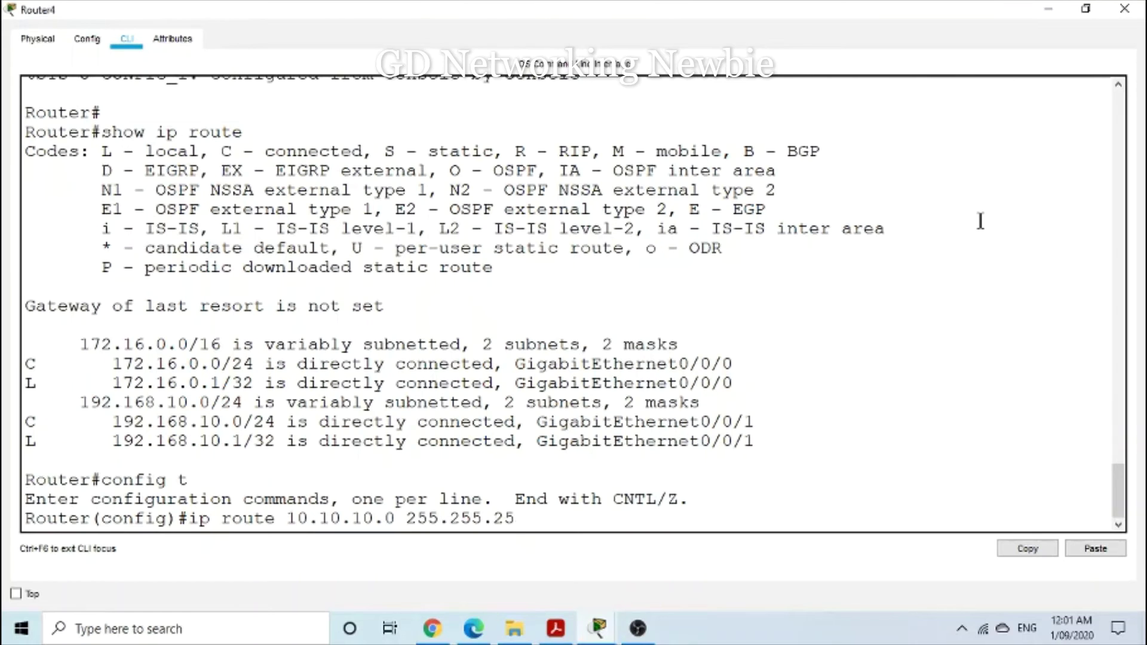
type("5.0")
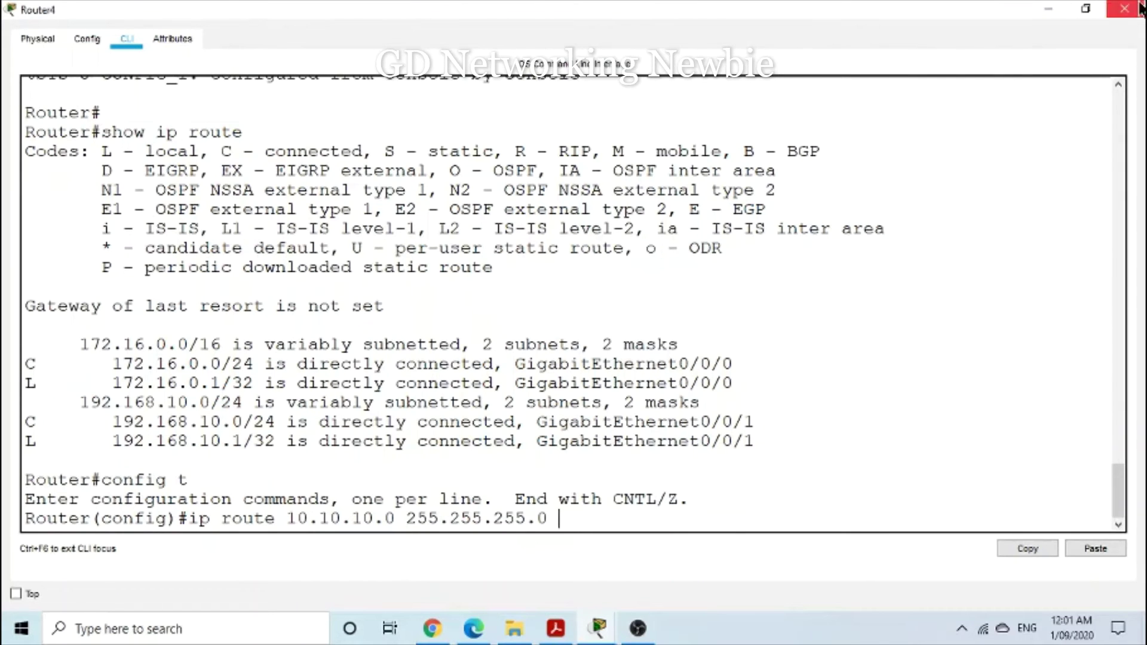
left_click(1050, 9)
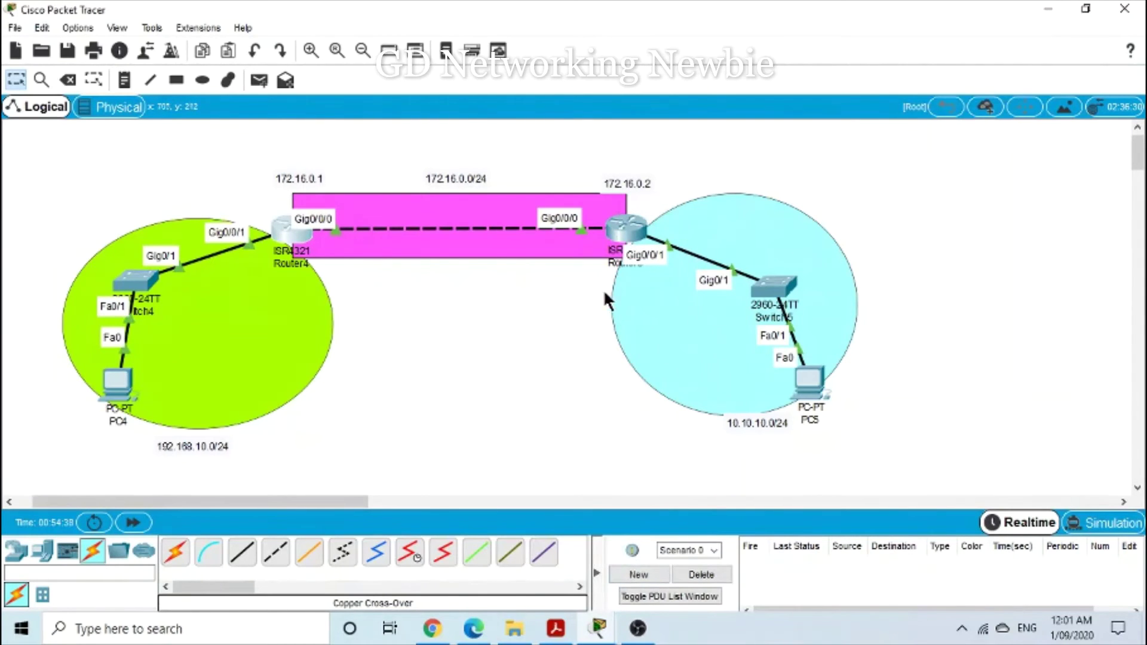
left_click(284, 232)
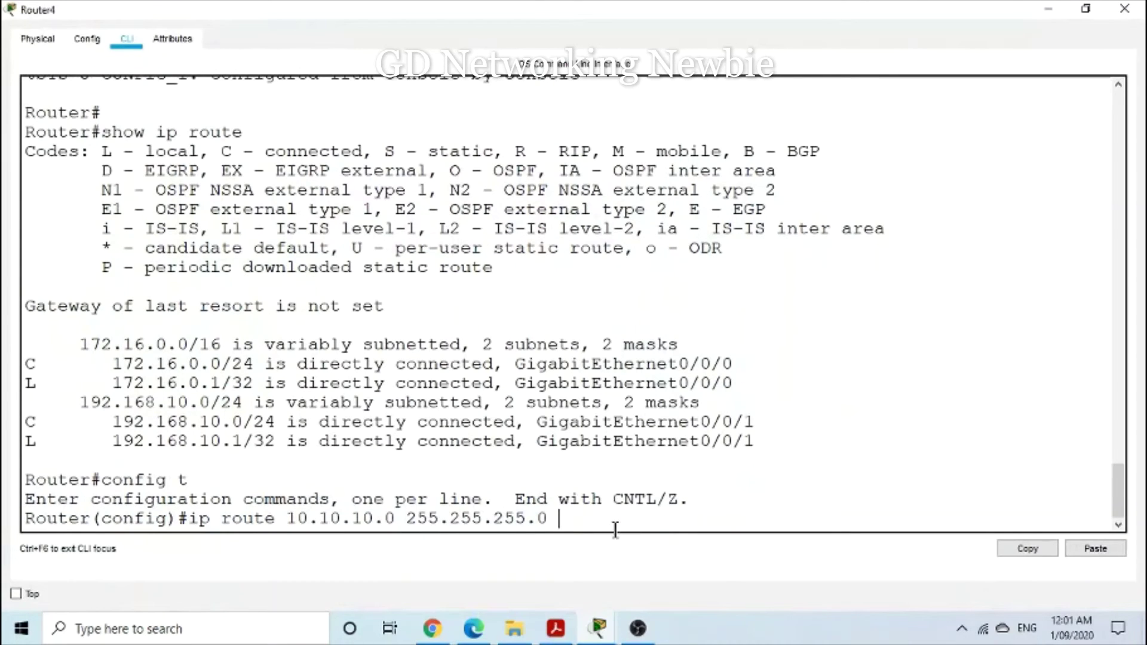
type("172.16.")
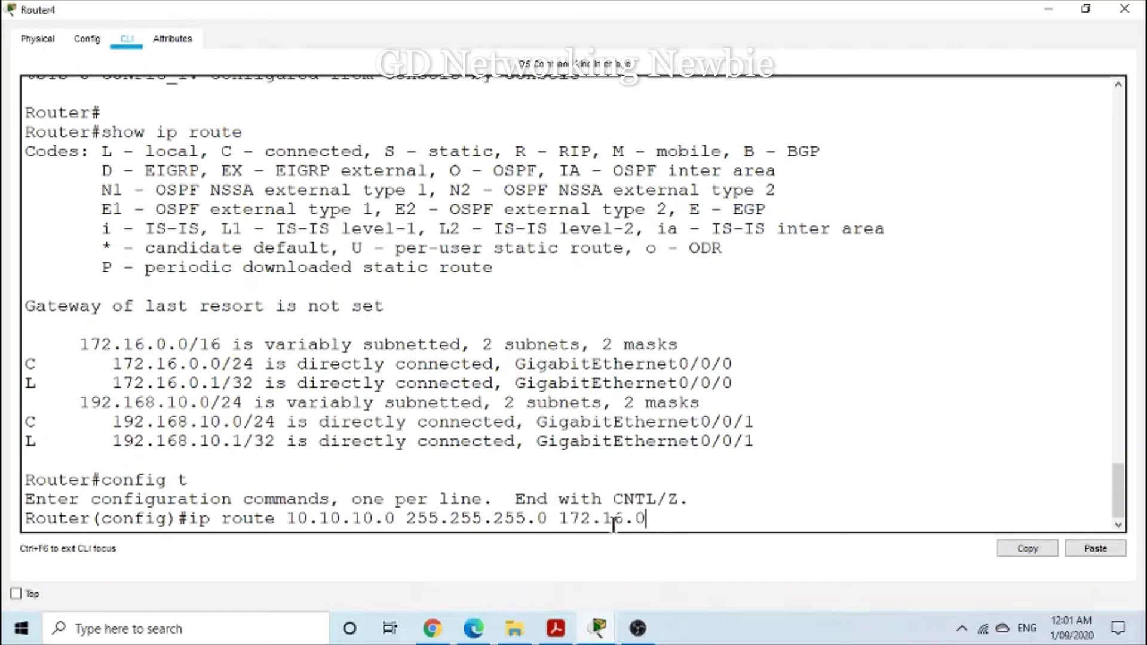
type("0.2")
left_click(1051, 13)
key("Return")
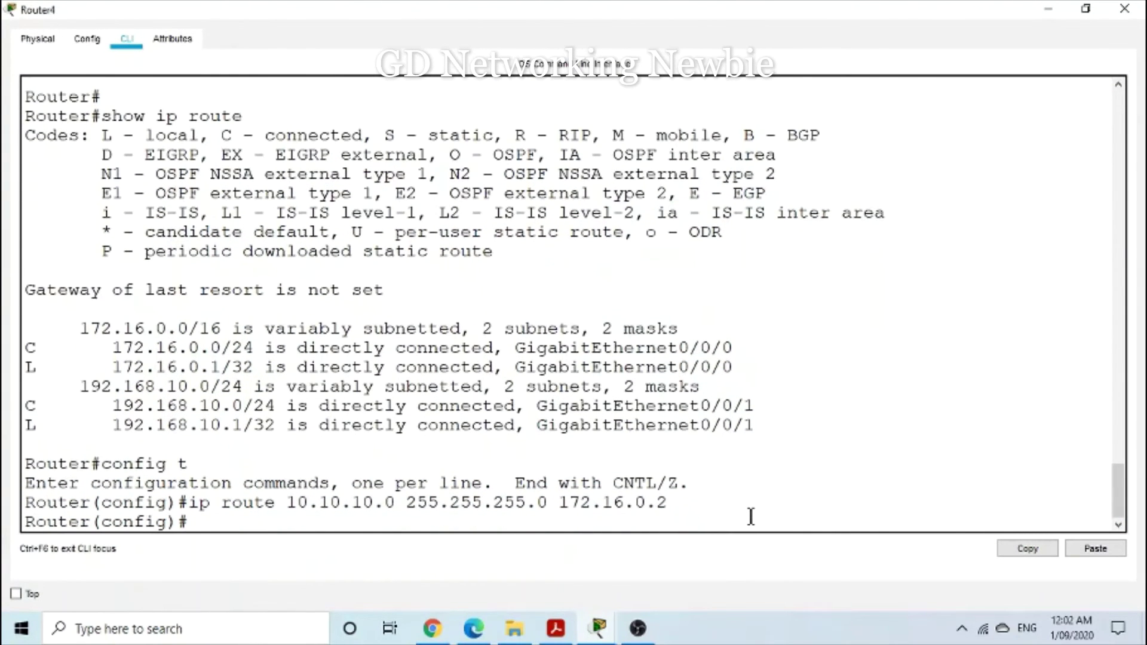
- Show Router4's routing table with do show ip route and examine the 10.10.10.0/24 entry, its next hop and its S code in the legend
type("do show ip")
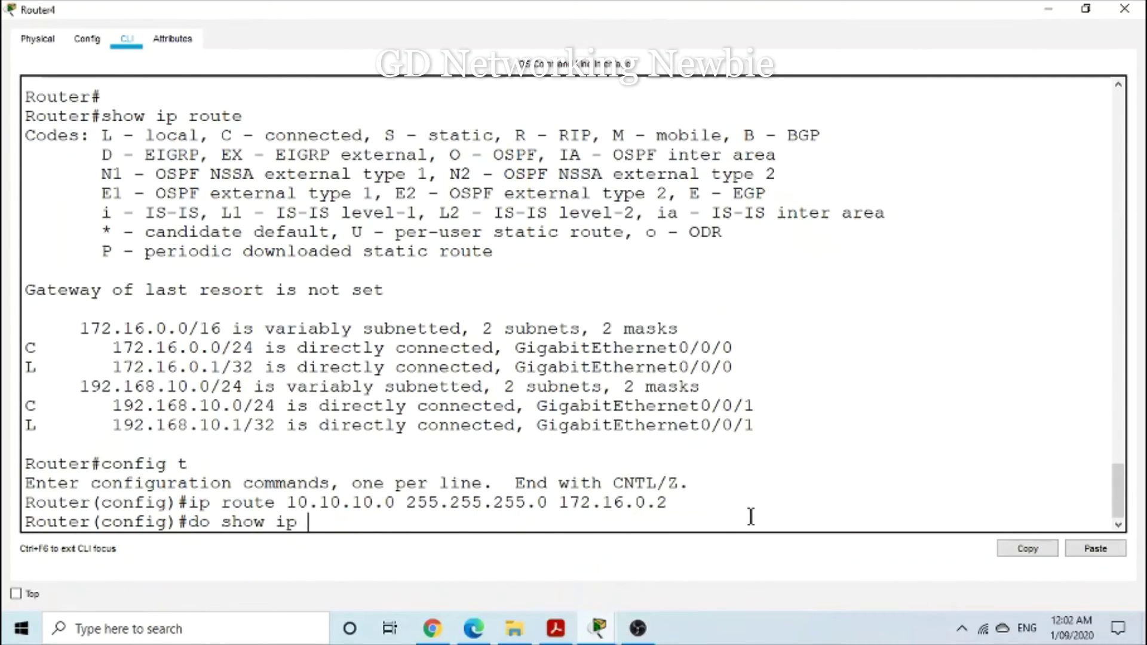
type(" route")
key("Return")
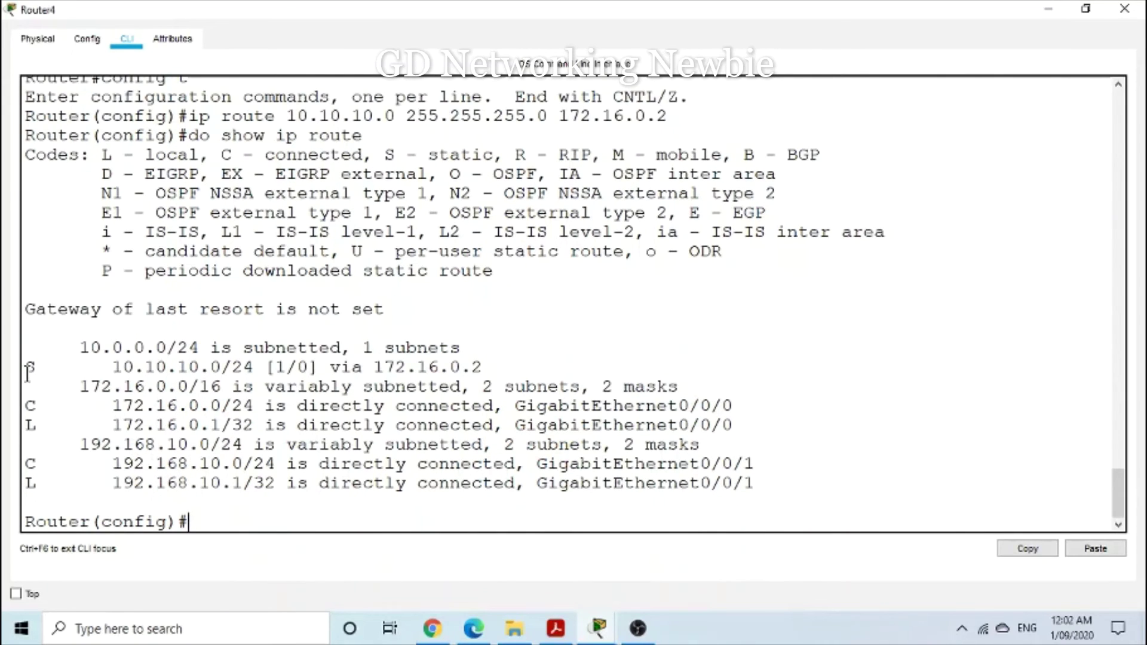
left_click_drag(101, 366, 255, 366)
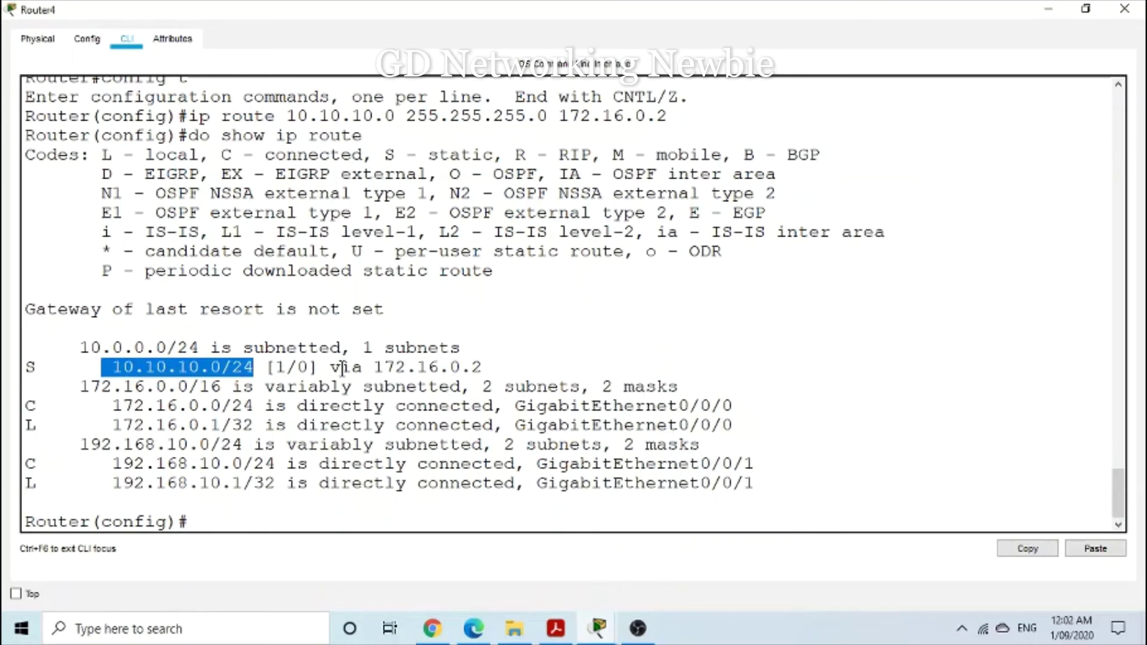
left_click_drag(374, 367, 485, 367)
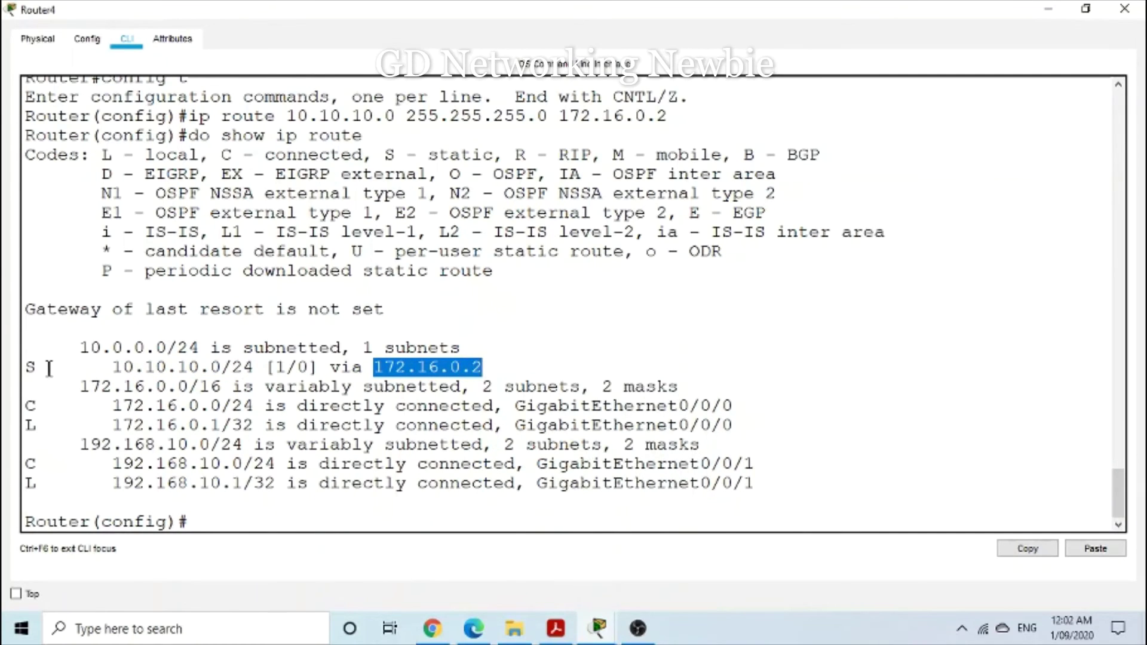
left_click_drag(35, 367, 24, 367)
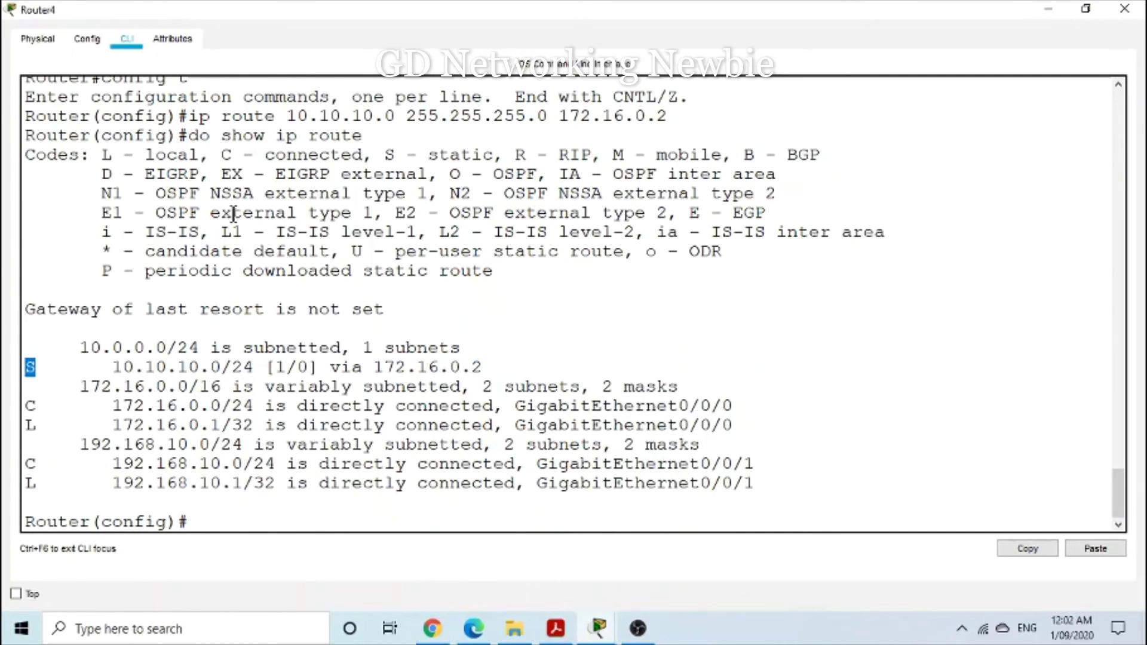
left_click_drag(388, 157, 491, 155)
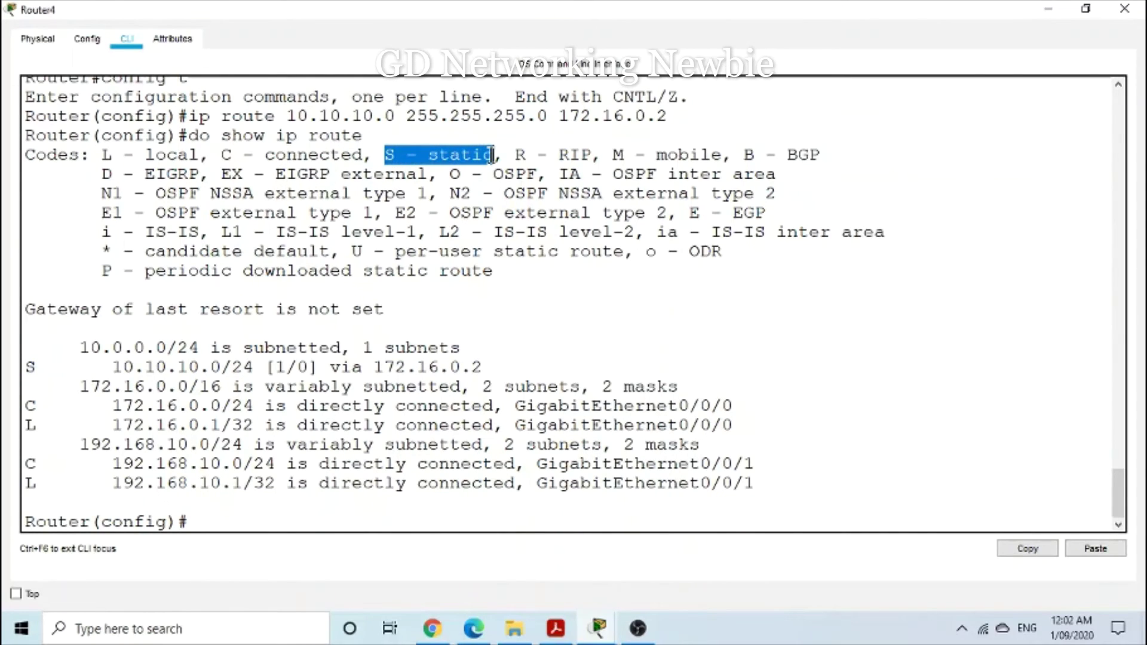
left_click_drag(557, 155, 570, 156)
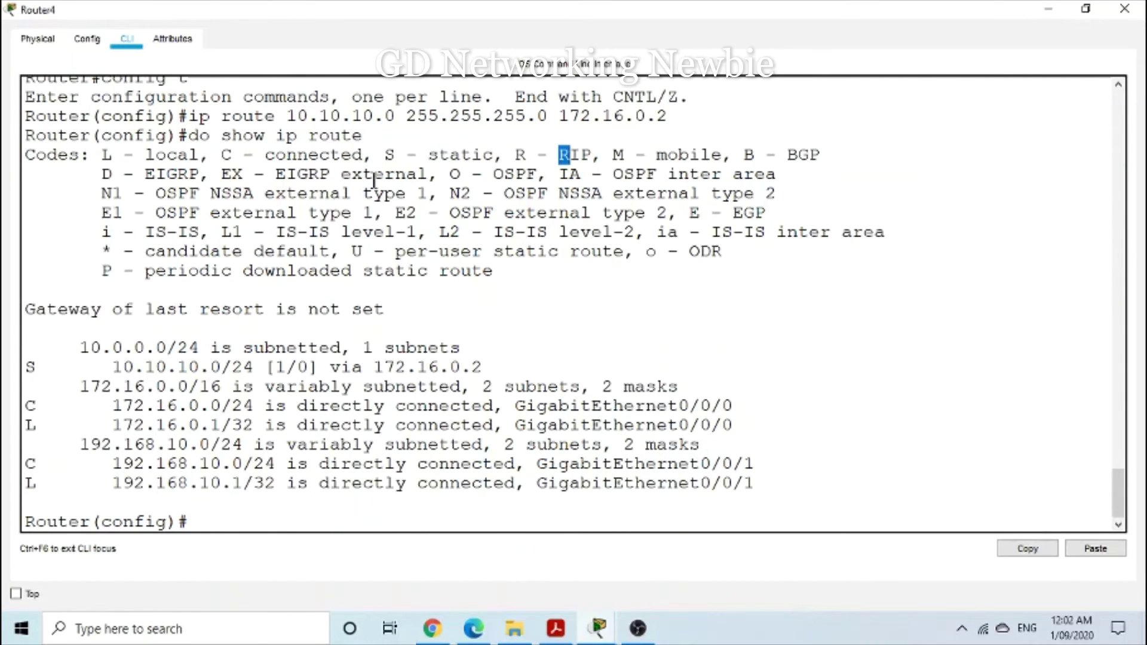
left_click_drag(385, 155, 494, 157)
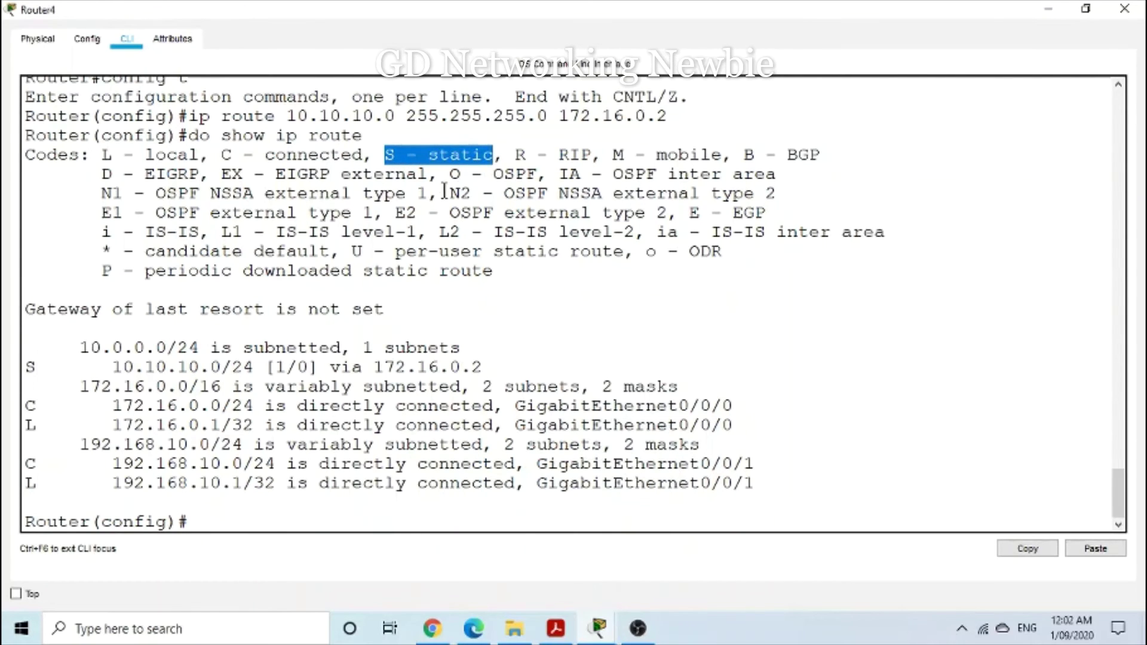
left_click(285, 484)
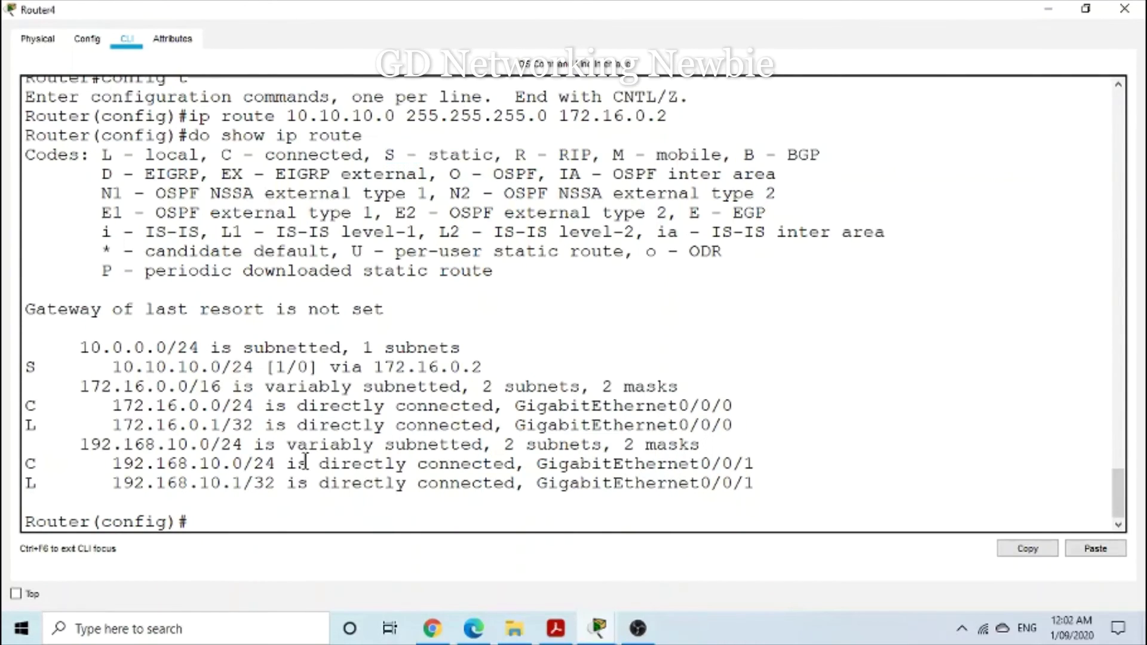
- Minimize Router4's window, open Router5's command line and enter global configuration mode with config t
left_click(1047, 9)
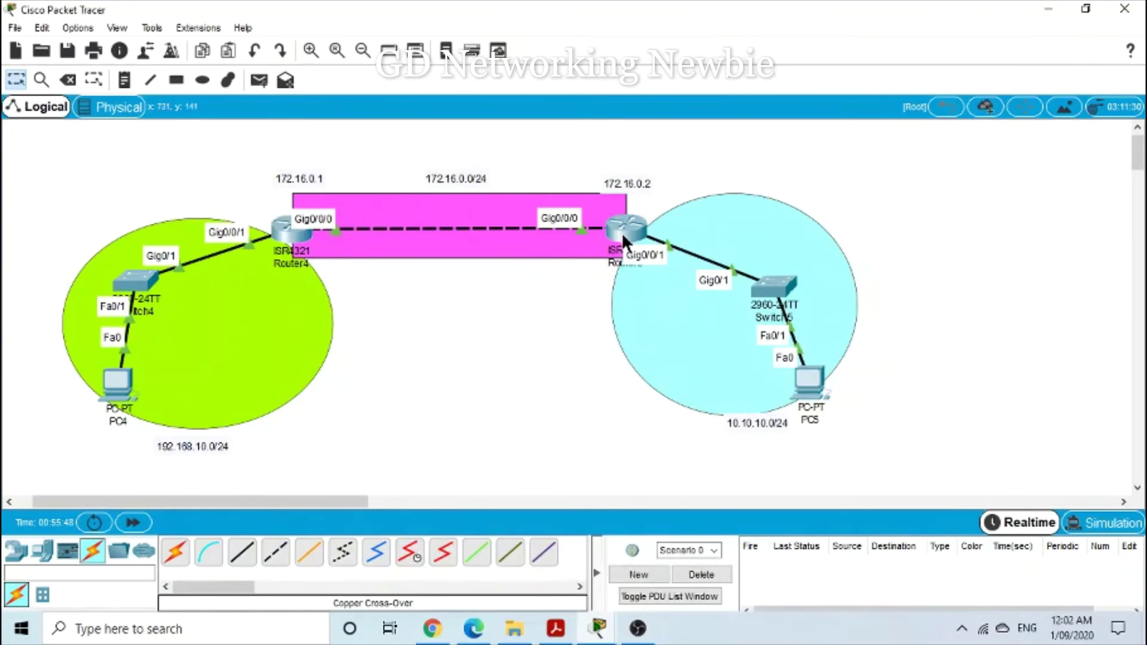
mouse_move(623, 236)
left_click(623, 227)
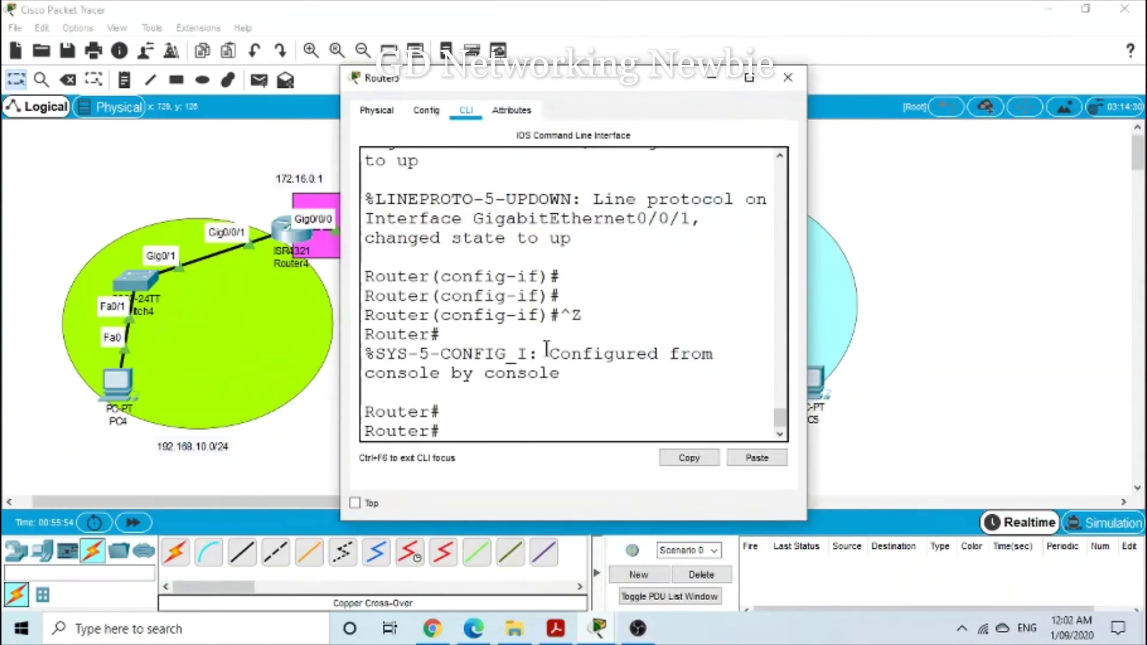
type("con")
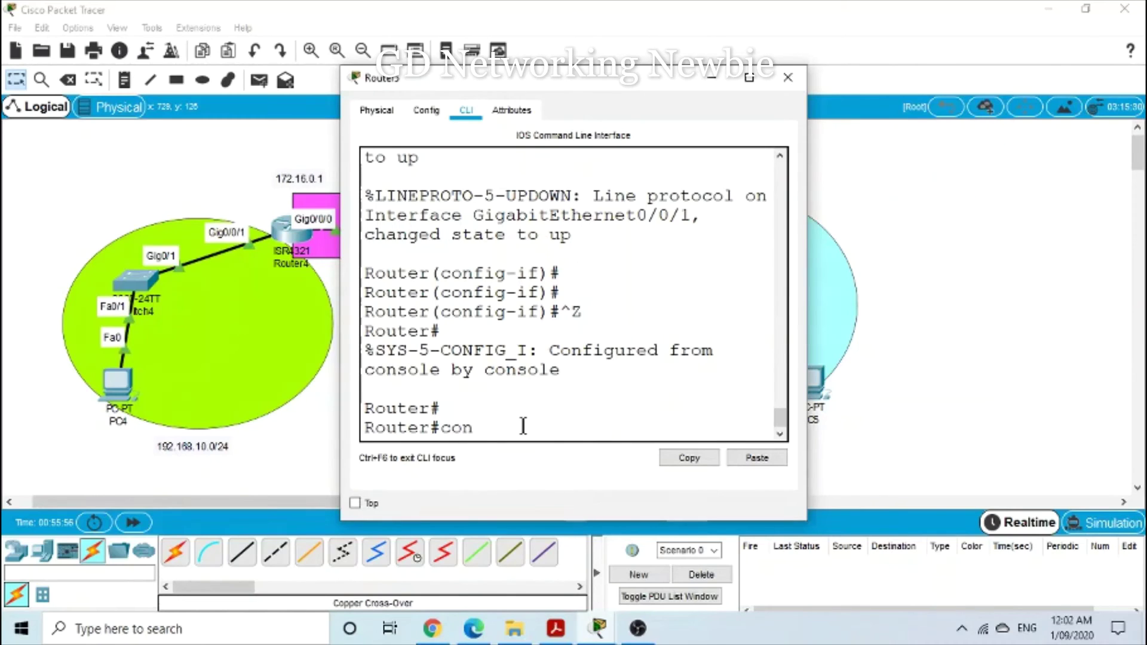
type("fig t")
key("Return")
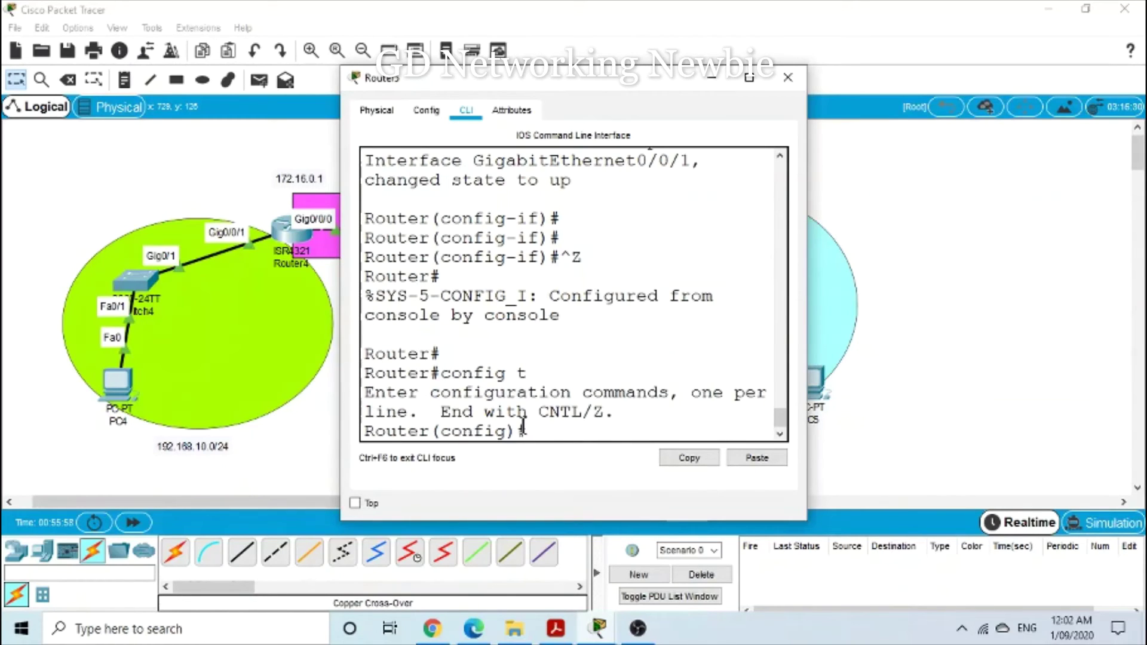
- Add a static route on Router5 to 192.168.10.0 with mask 255.255.255.0 through next hop 172.16.0.1, moving the window clear of the topology
type("ip route")
left_click_drag(608, 84, 713, 80)
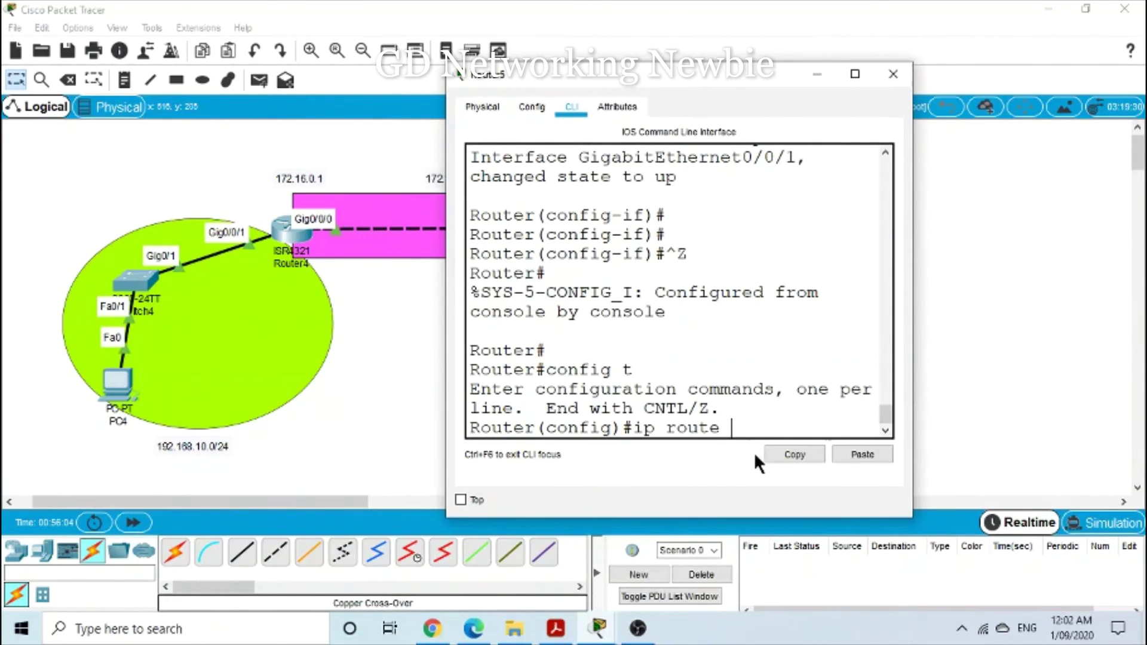
type("192.168.10.0 255.255")
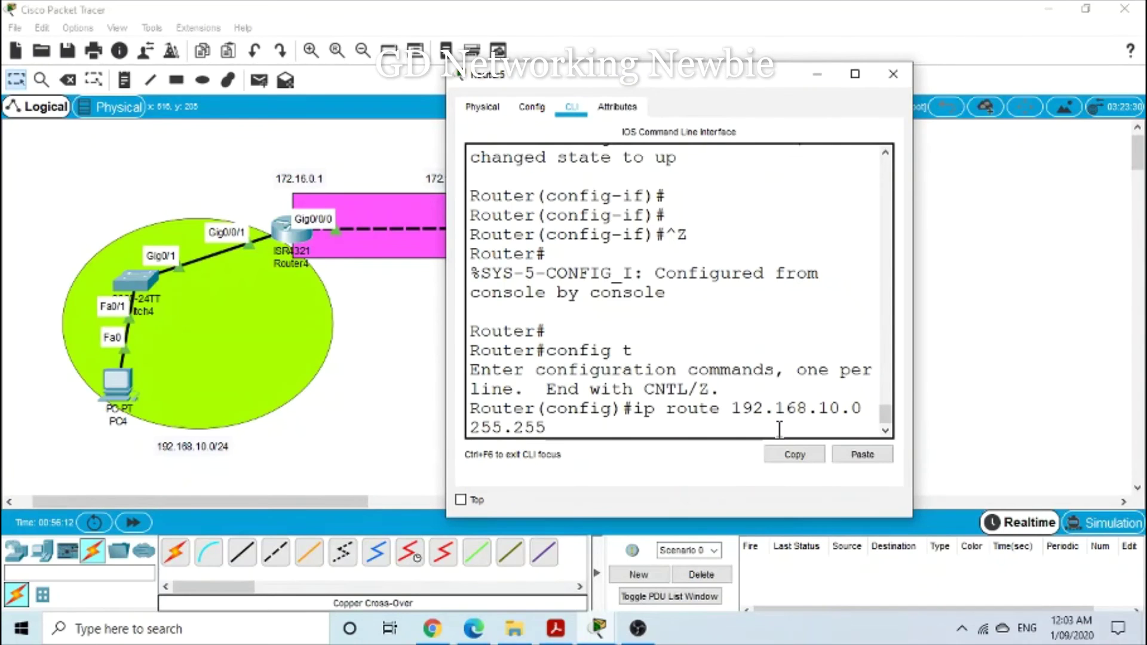
type(".255.0")
left_click_drag(691, 77, 817, 80)
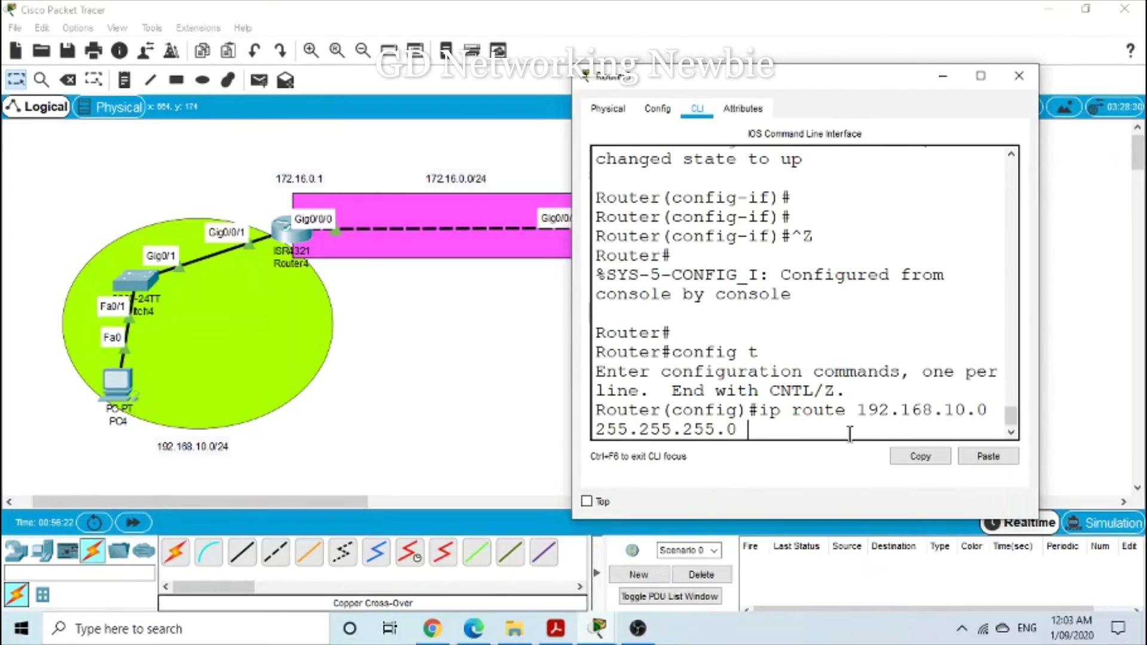
type("172.16.0.1")
key("Return")
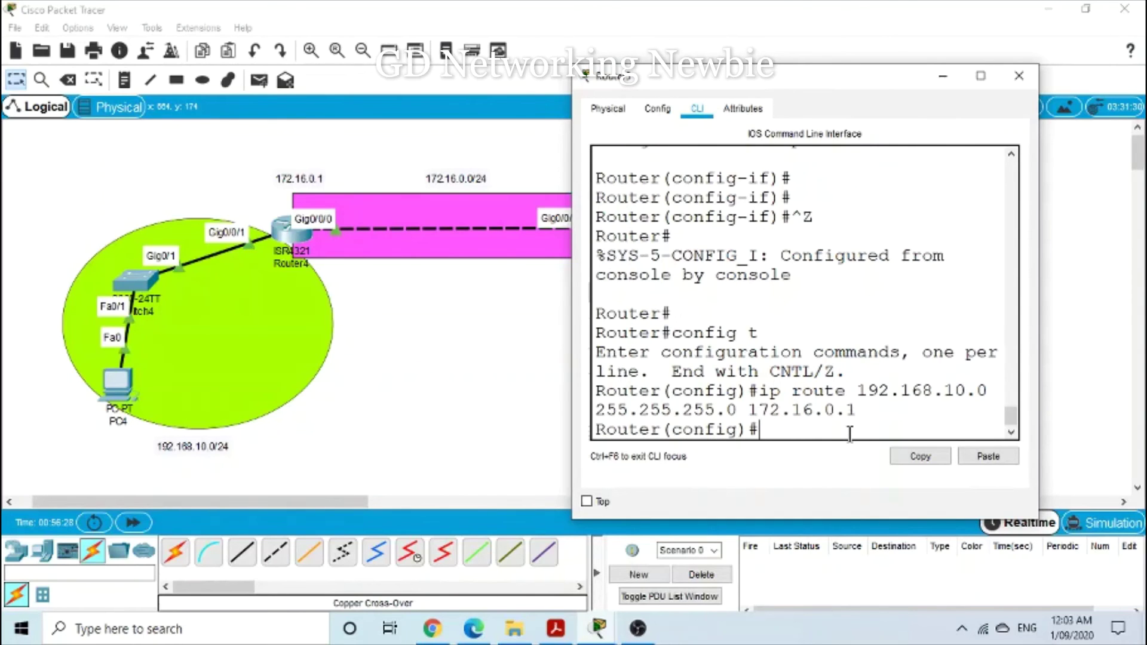
- Show Router5's routing table with do show ip route in a maximized window and examine the 192.168.10.0/24 entry's code, next hop and administrative distance
left_click(946, 77)
left_click(636, 226)
type("dc show ip route")
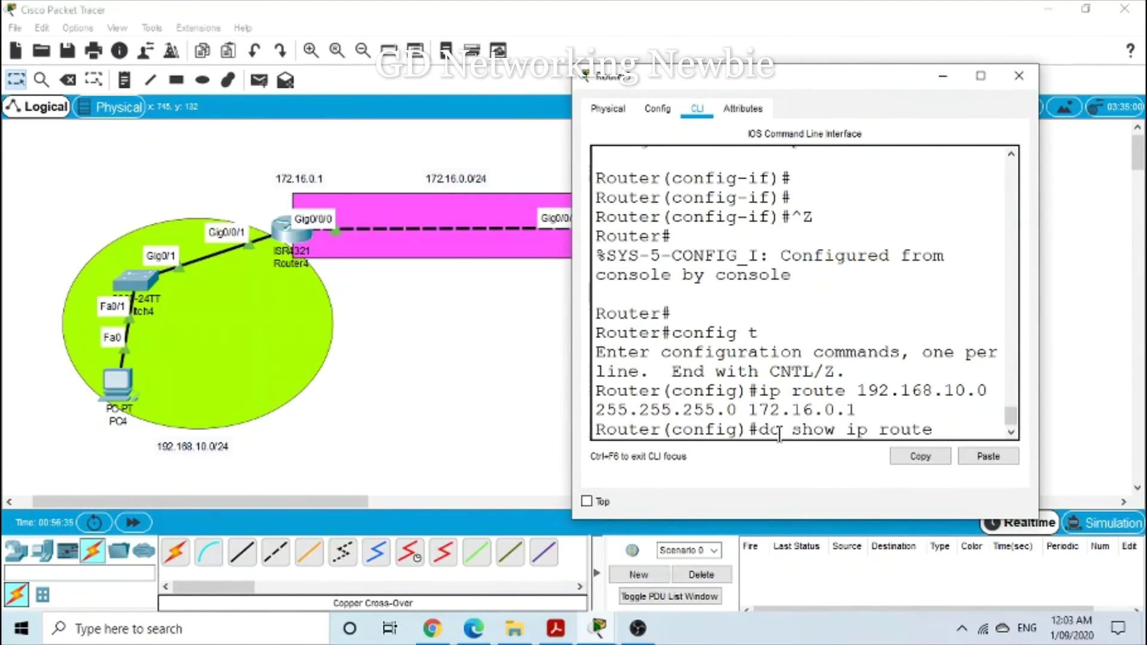
key("Return")
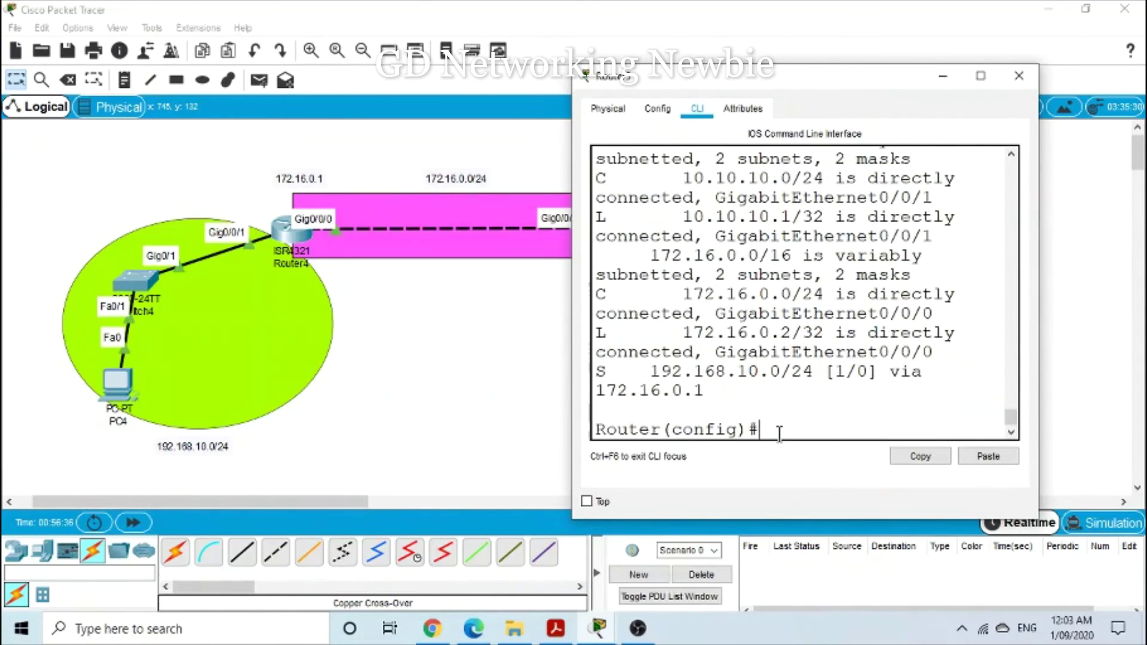
left_click(981, 76)
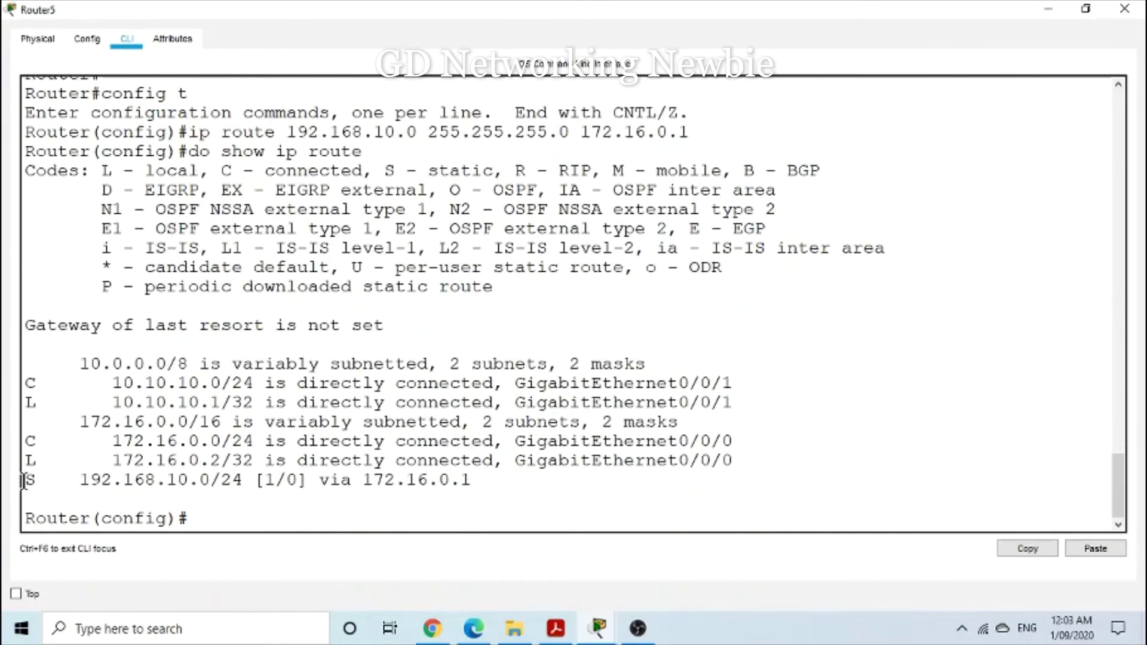
left_click_drag(22, 482, 183, 481)
left_click(108, 482)
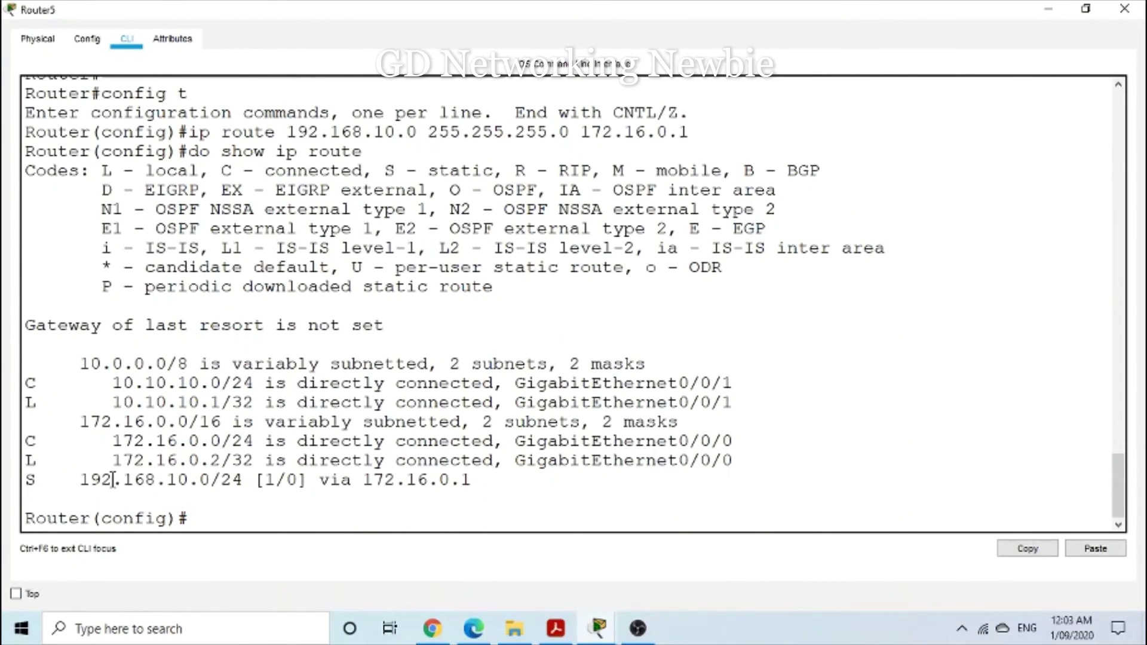
left_click_drag(90, 481, 222, 481)
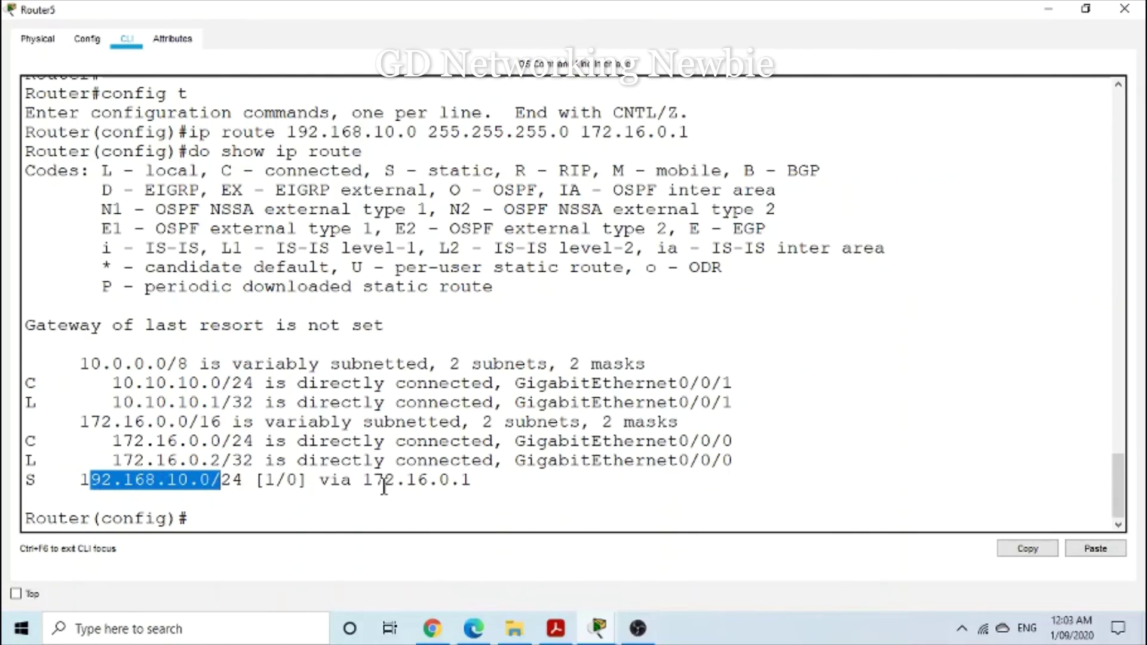
left_click_drag(372, 482, 471, 483)
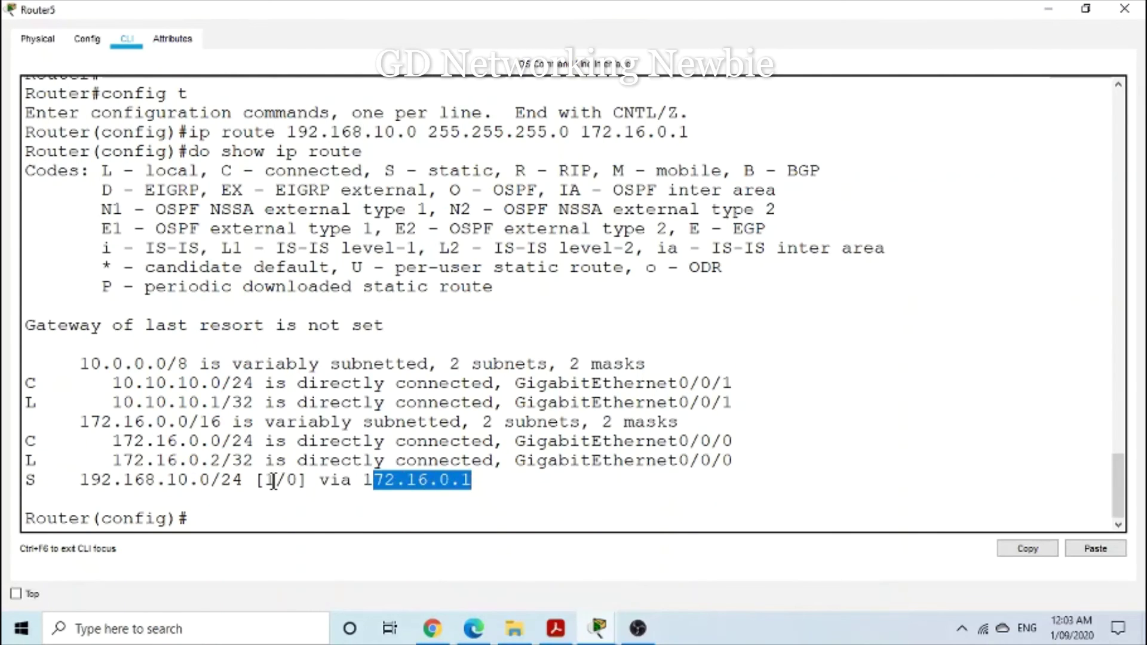
left_click_drag(275, 480, 264, 479)
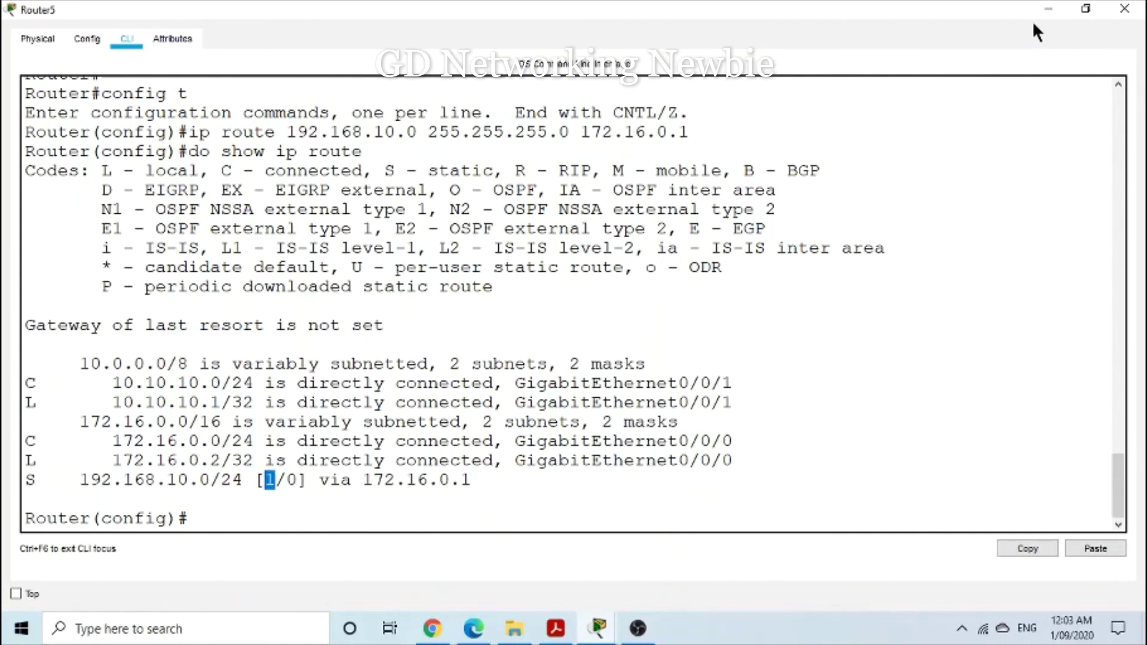
- Minimize Router5's window to return to the topology and switch to Simulation mode
left_click(1049, 9)
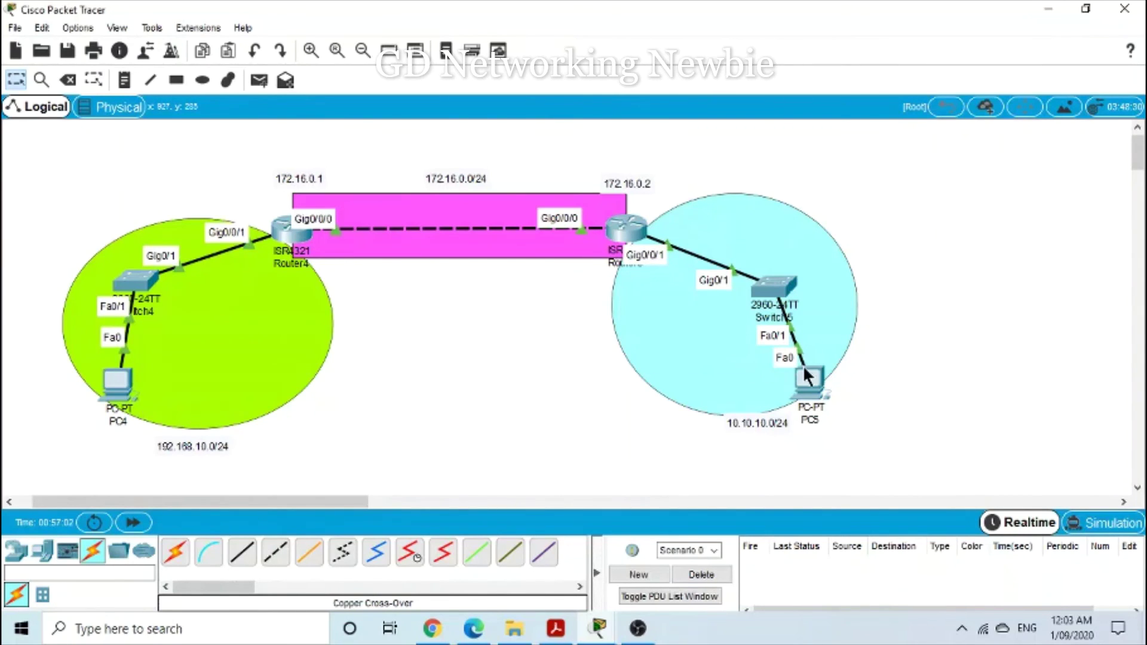
mouse_move(812, 367)
left_click(1104, 524)
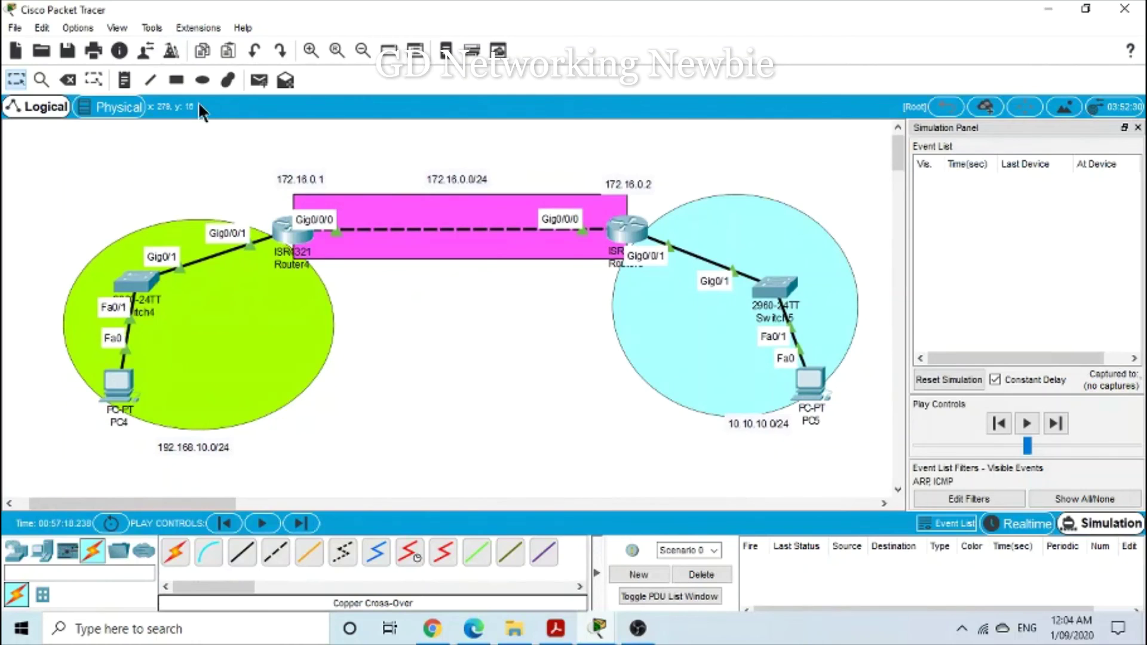
- Add a simple PDU with PC4 as the source and PC5 as the destination
left_click(257, 79)
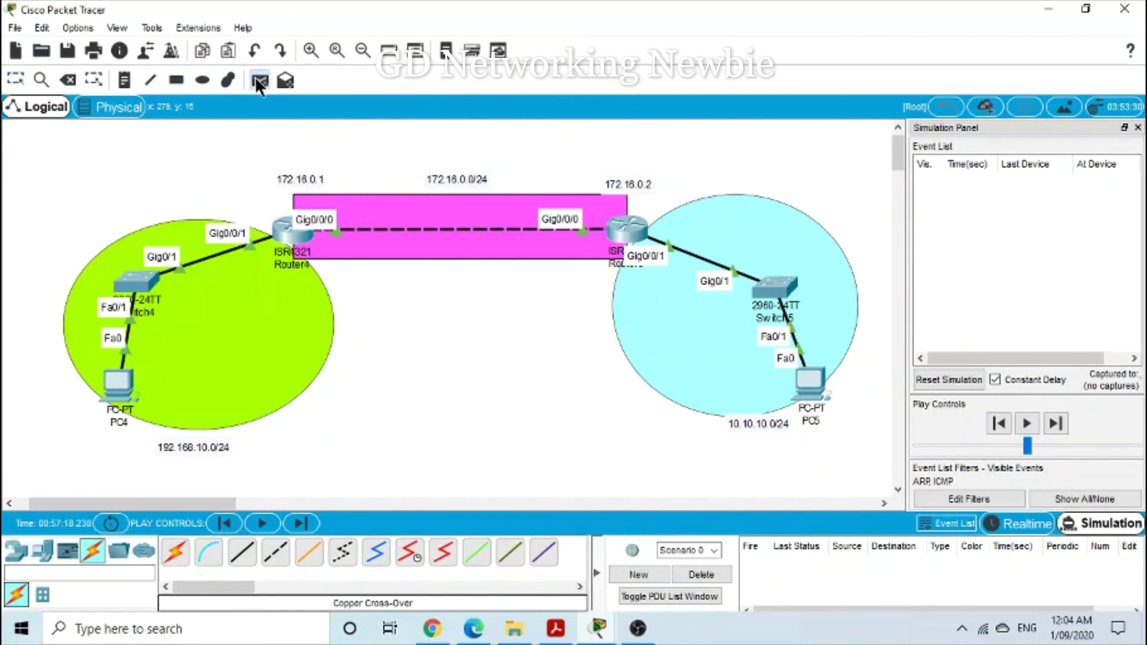
left_click(120, 387)
left_click(812, 383)
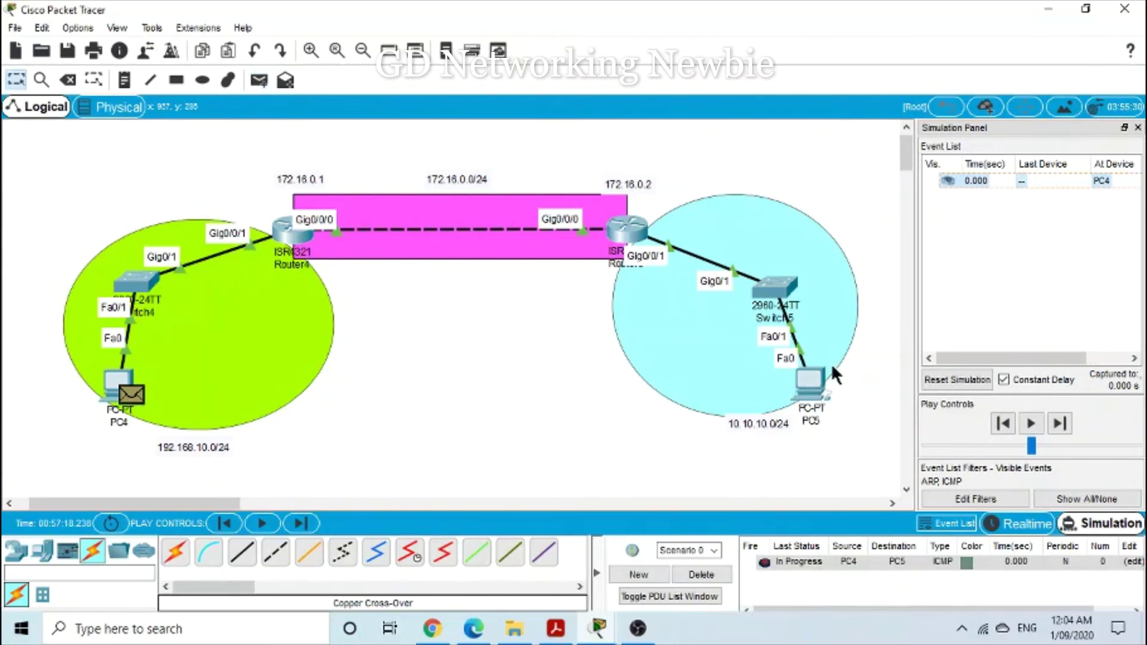
- Advance the simulation one event at a time until the ICMP packet travels from PC4 through both routers to PC5
left_click(1062, 422)
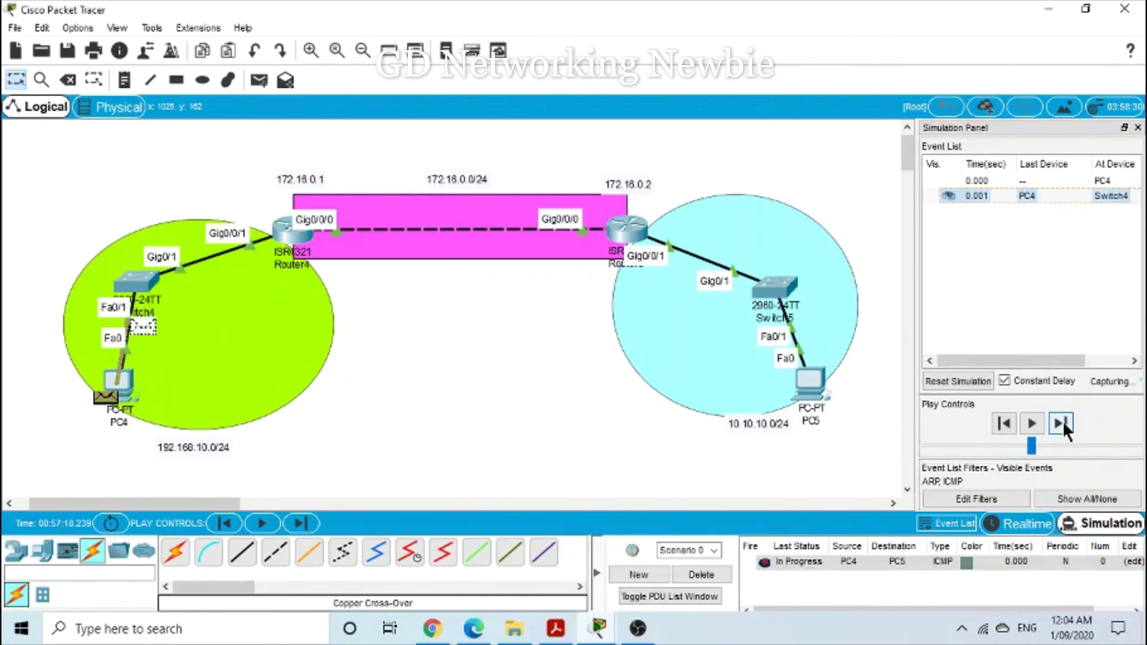
left_click(1061, 422)
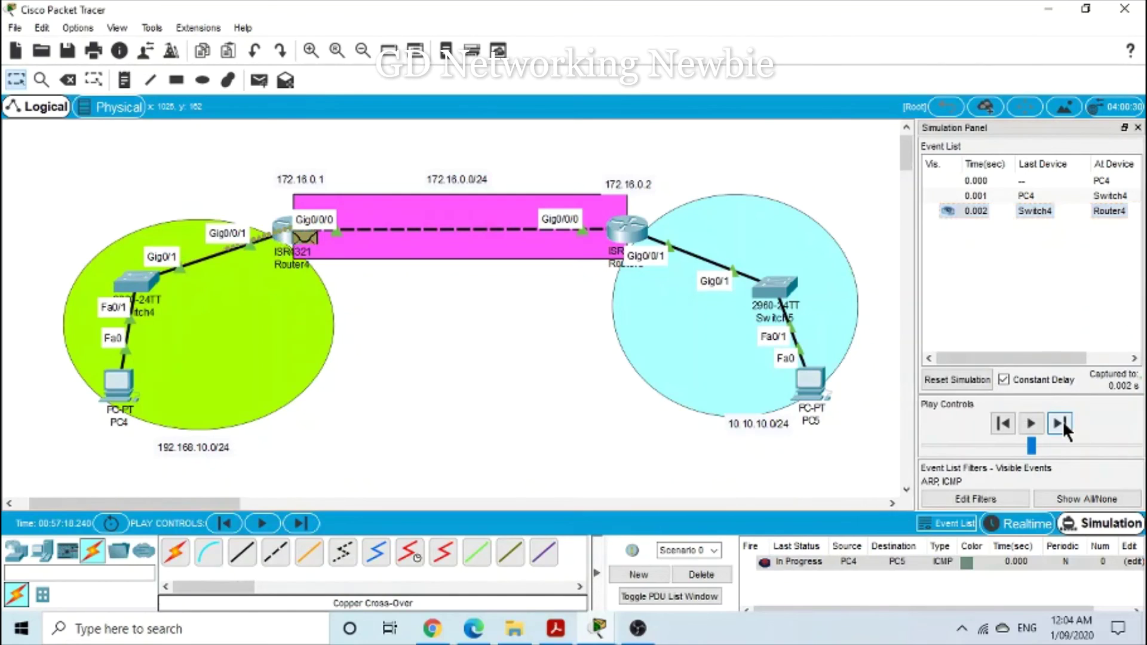
left_click(1062, 422)
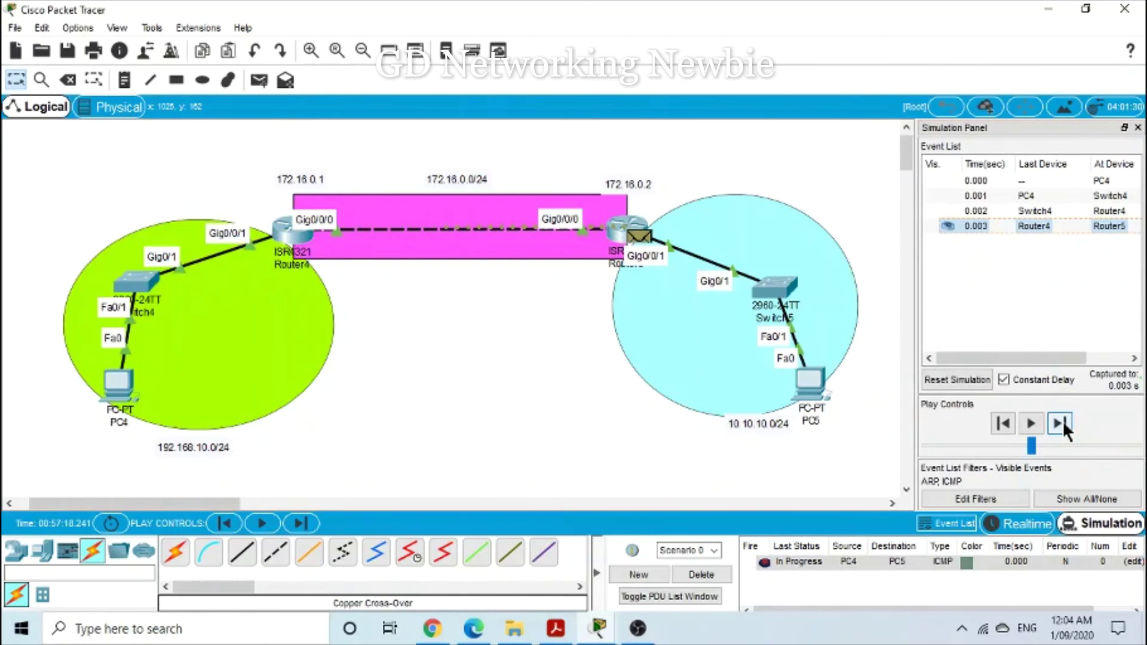
left_click(1063, 422)
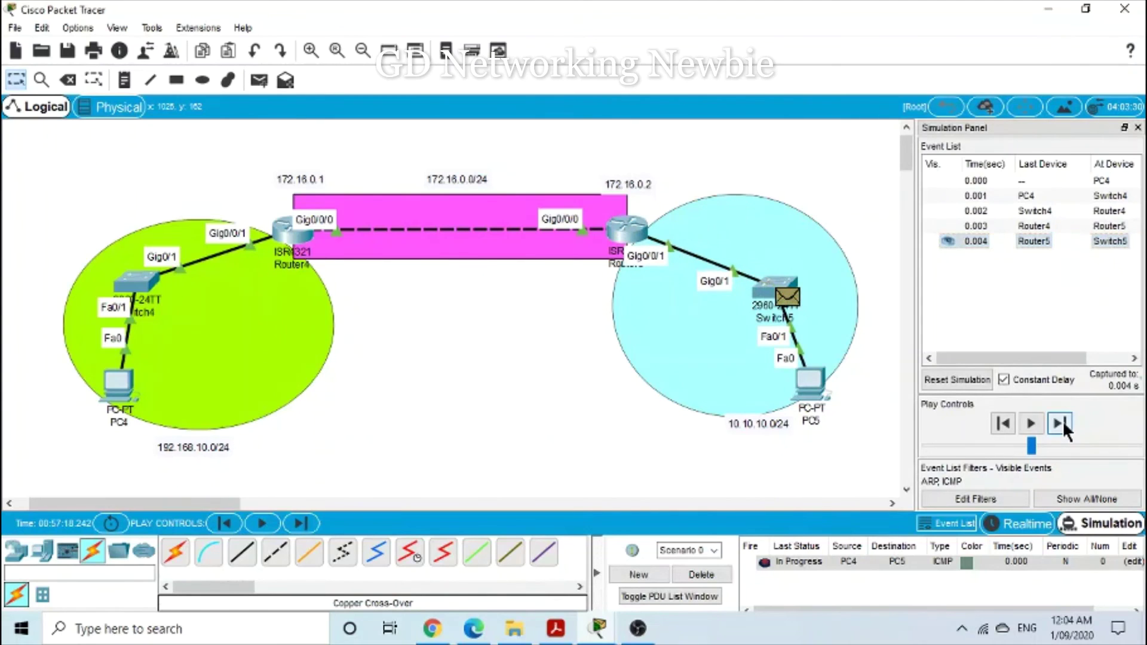
left_click(1062, 422)
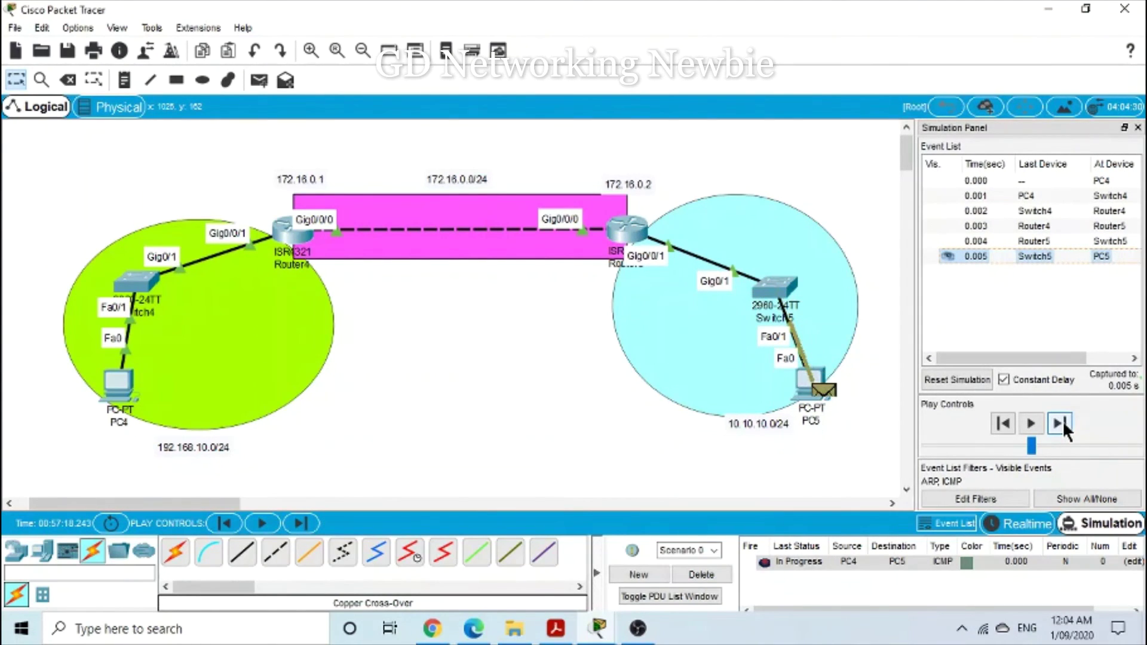
- Advance the simulation event by event until the reply travels from PC5 back to PC4, and delete the test scenario
left_click(1062, 422)
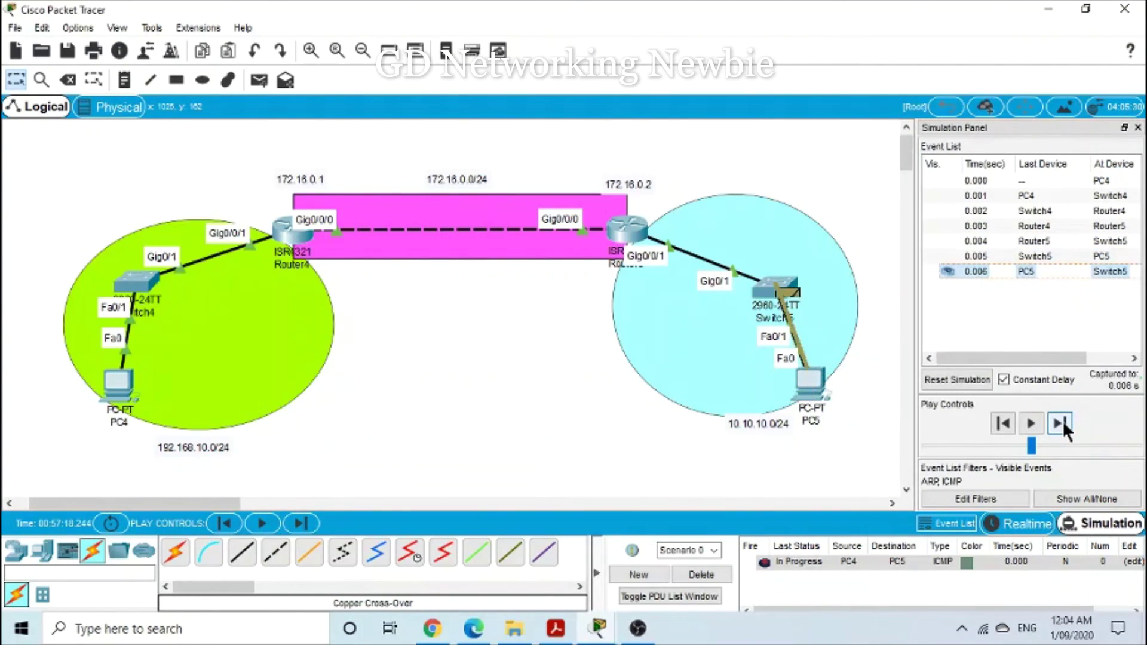
left_click(1062, 421)
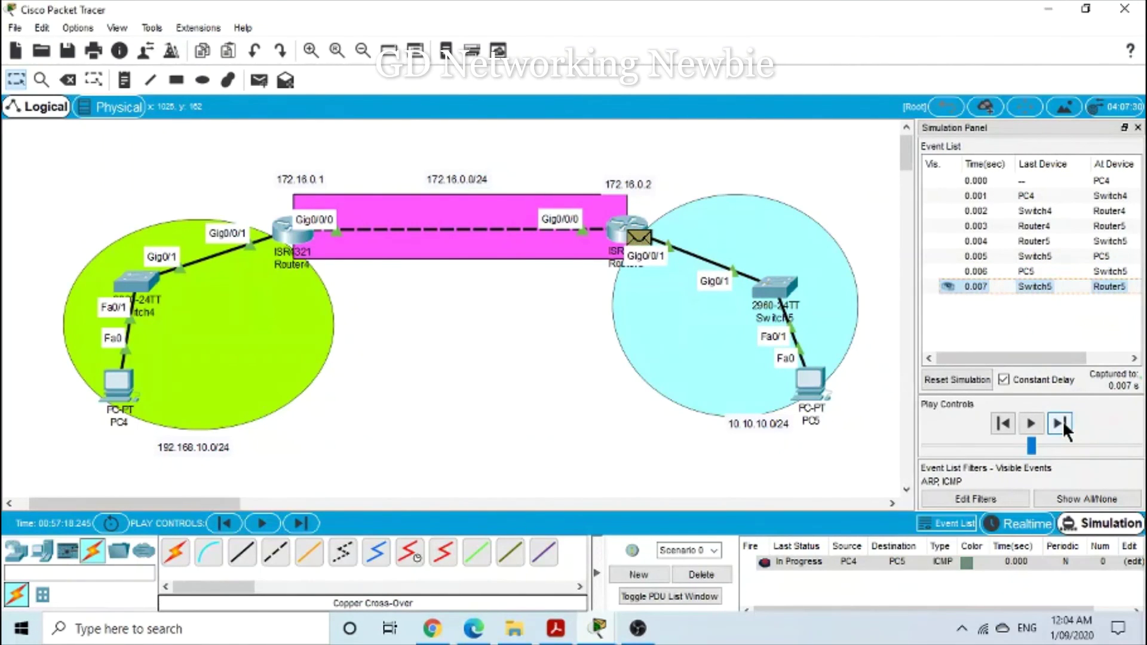
left_click(1063, 422)
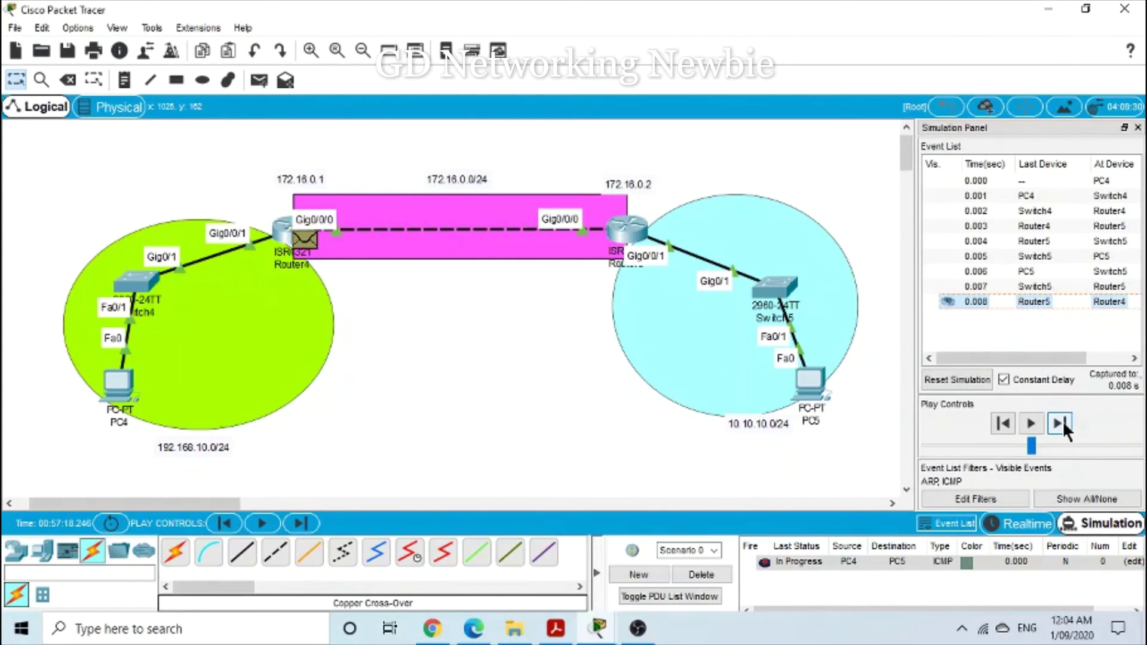
left_click(1063, 422)
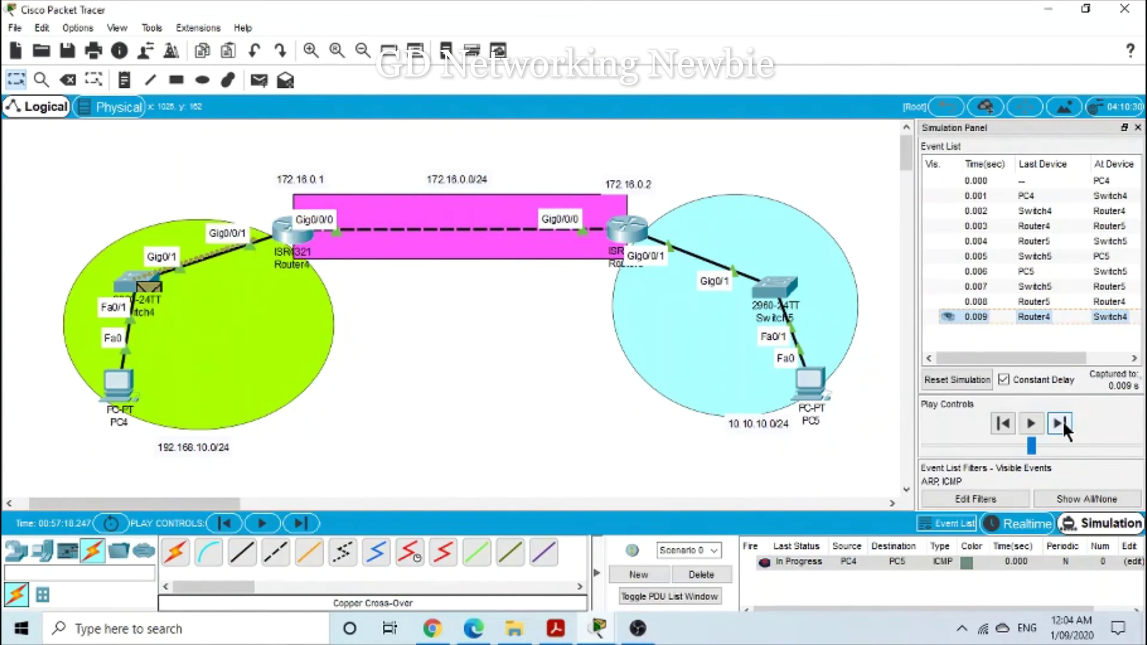
left_click(1062, 422)
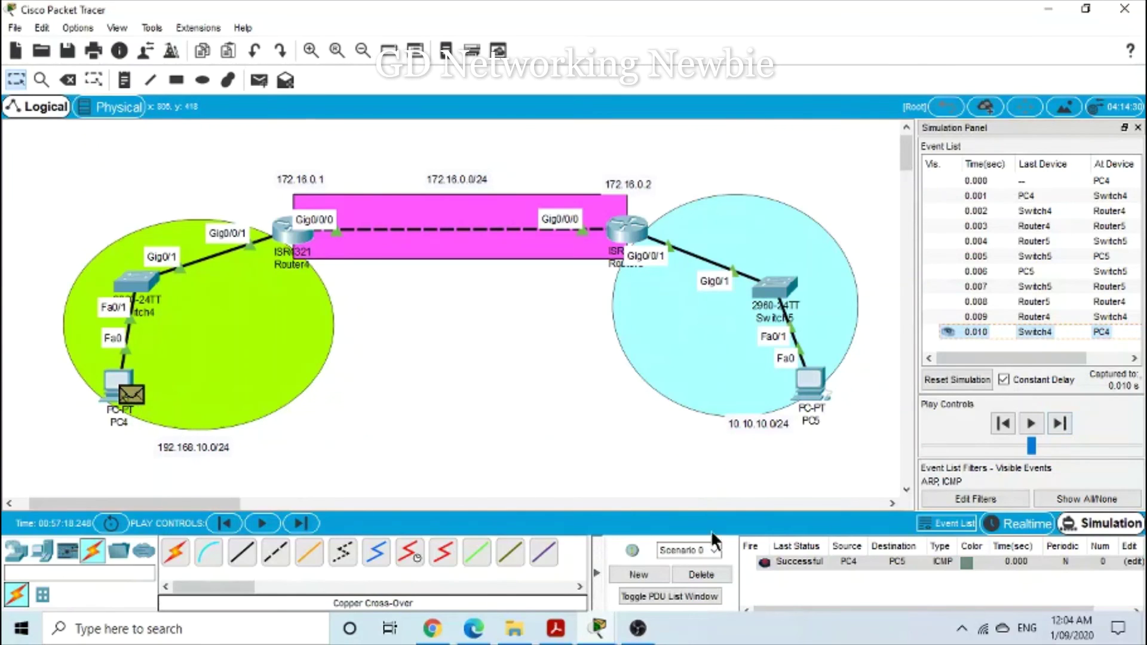
left_click(711, 575)
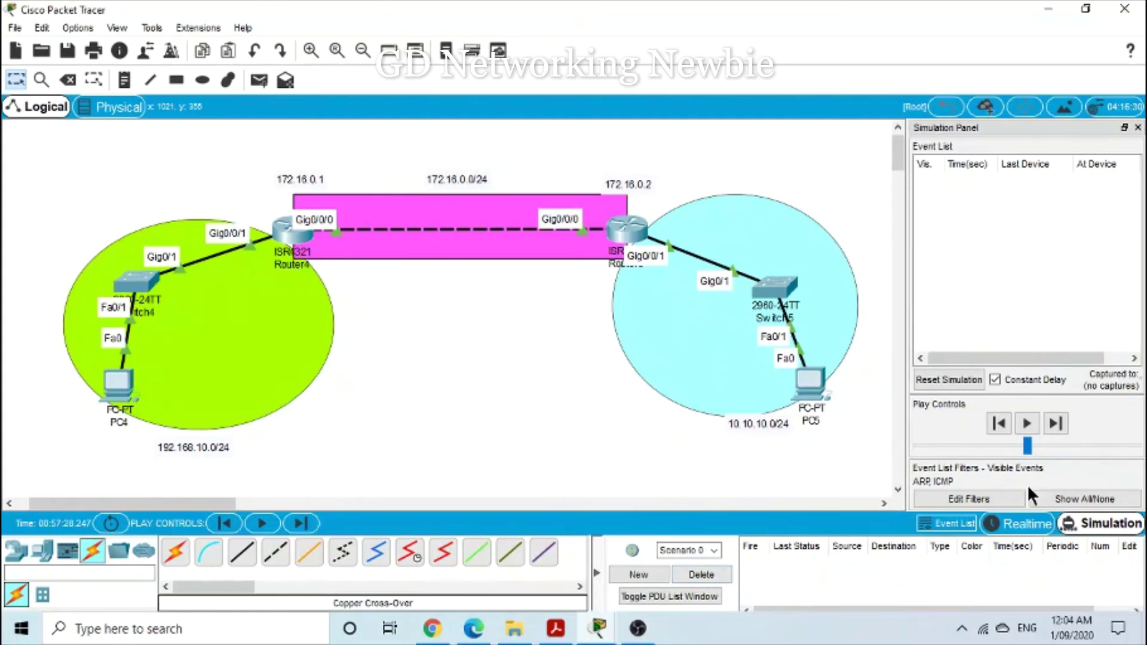